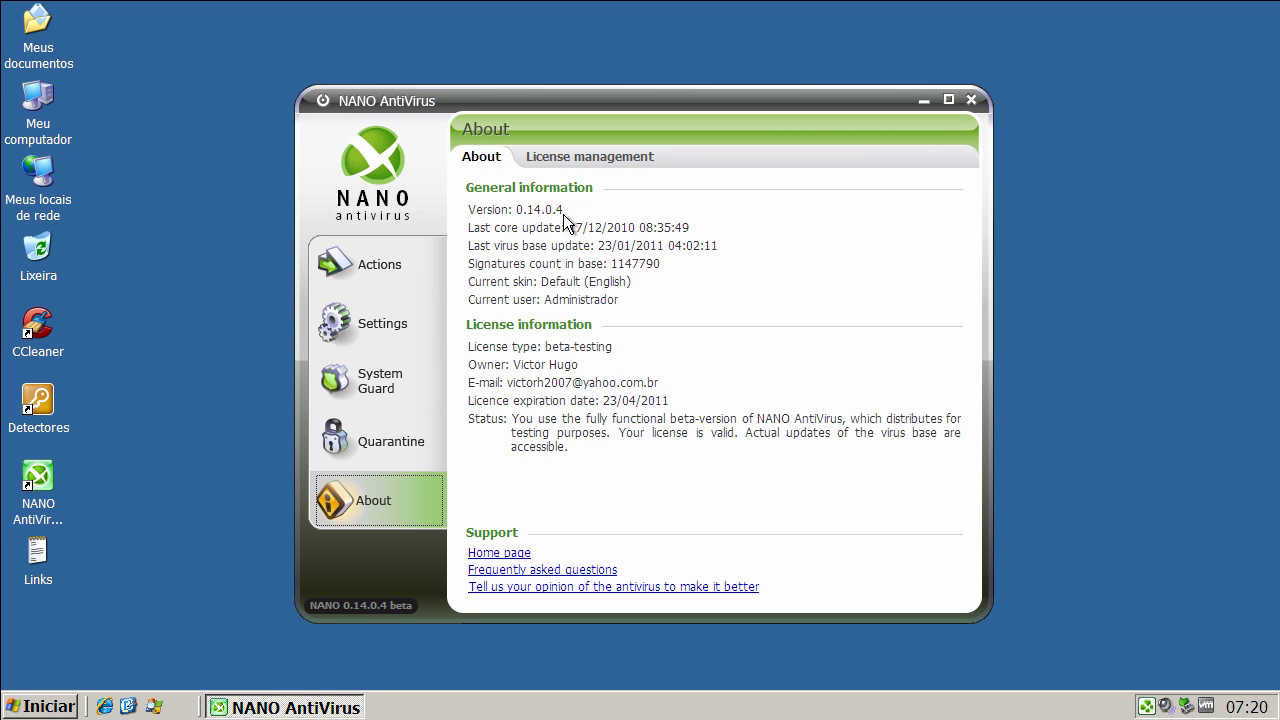
Review the antivirus's Actions, Settings, System Guard and Quarantine sections, including the Quarantine, Restriction, Network and Appearance settings pages.
{"action": "left_click", "coordinate": [388, 274]}
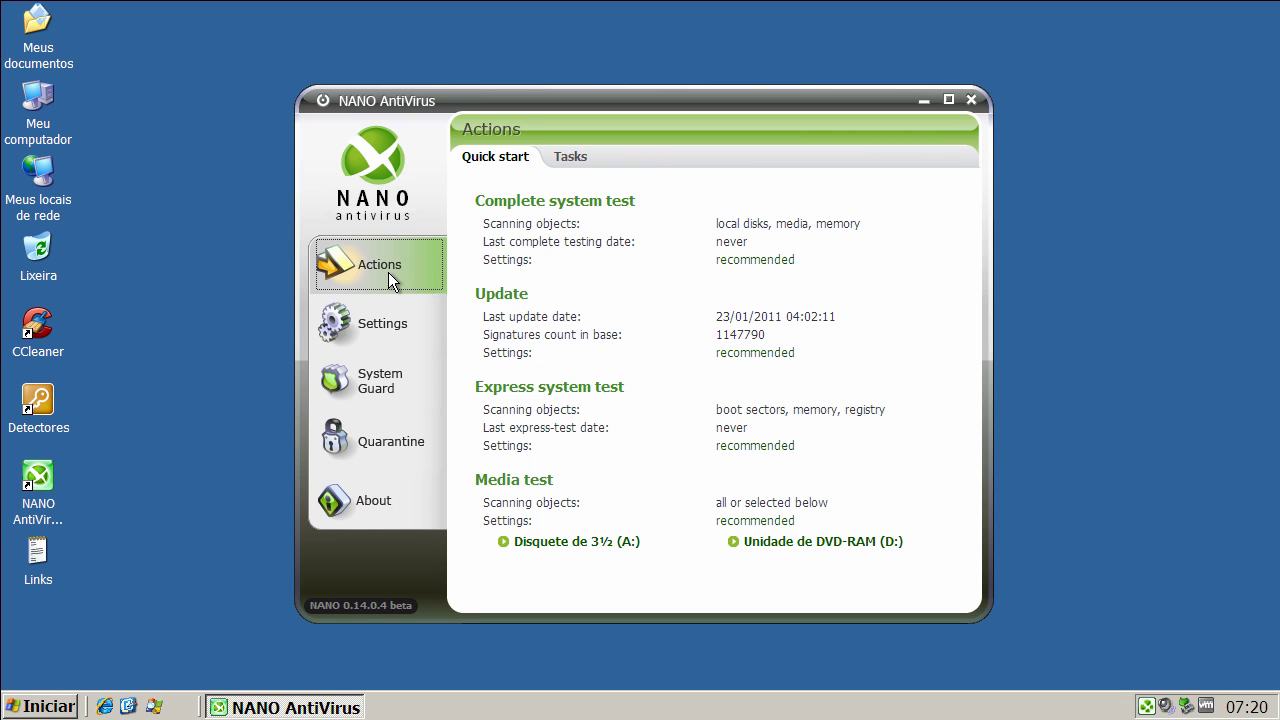
{"action": "left_click", "coordinate": [388, 321]}
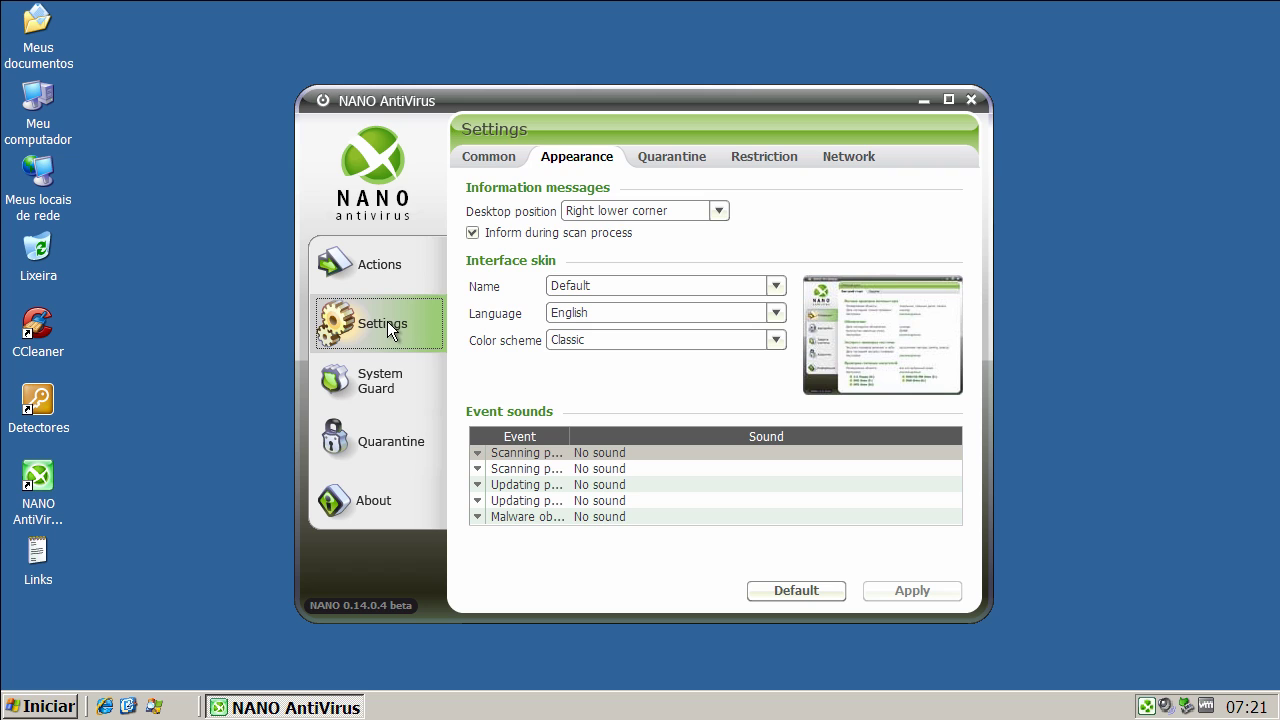
{"action": "left_click", "coordinate": [660, 158]}
{"action": "left_click", "coordinate": [762, 157]}
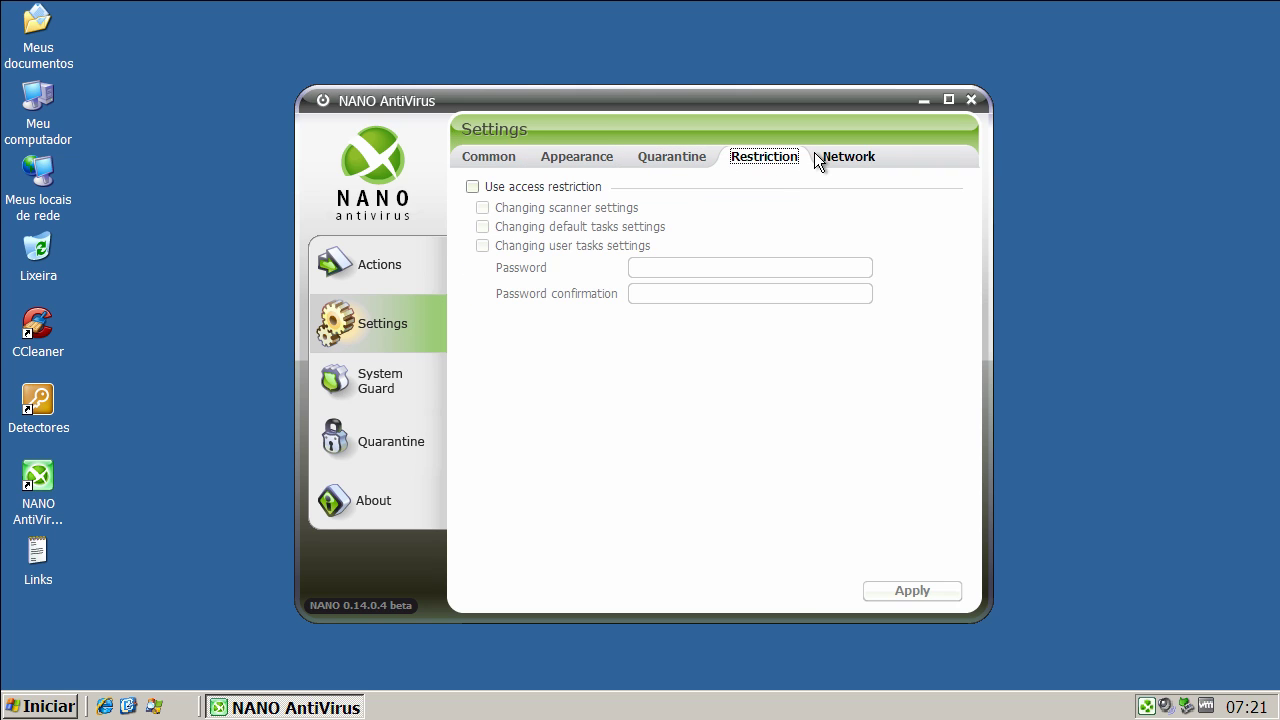
{"action": "left_click", "coordinate": [846, 157]}
{"action": "left_click", "coordinate": [558, 160]}
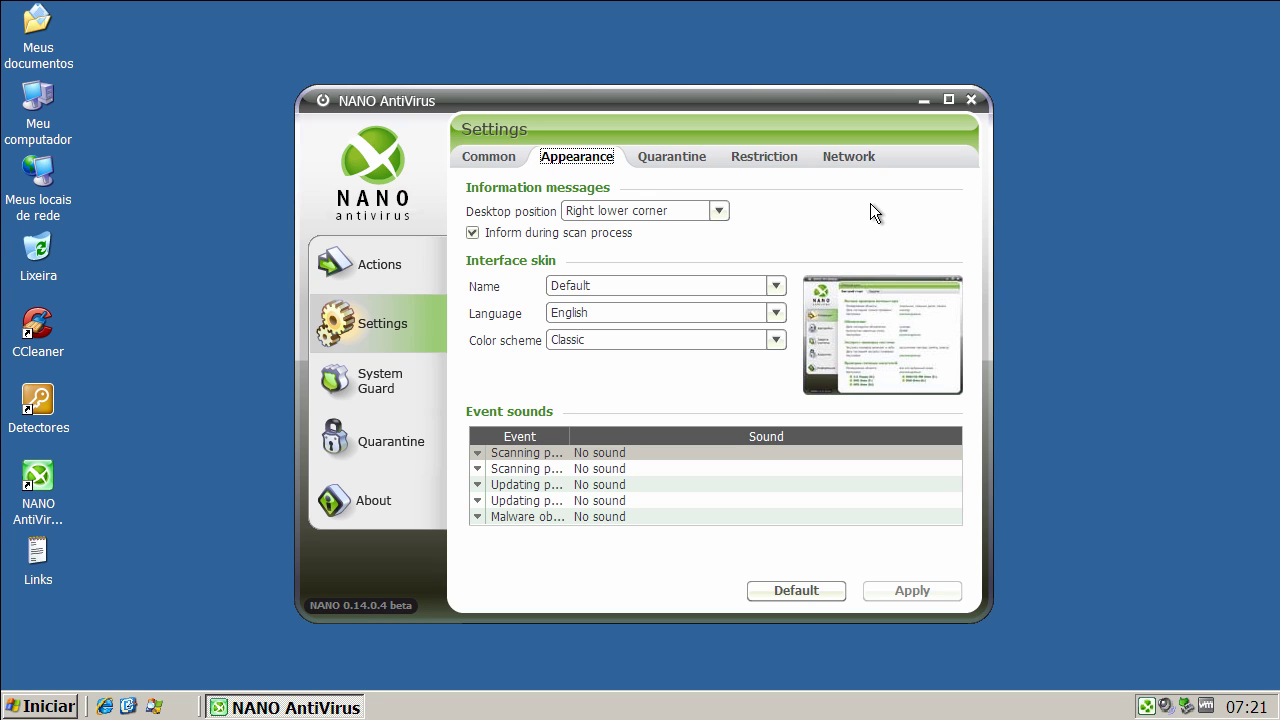
{"action": "left_click", "coordinate": [388, 385]}
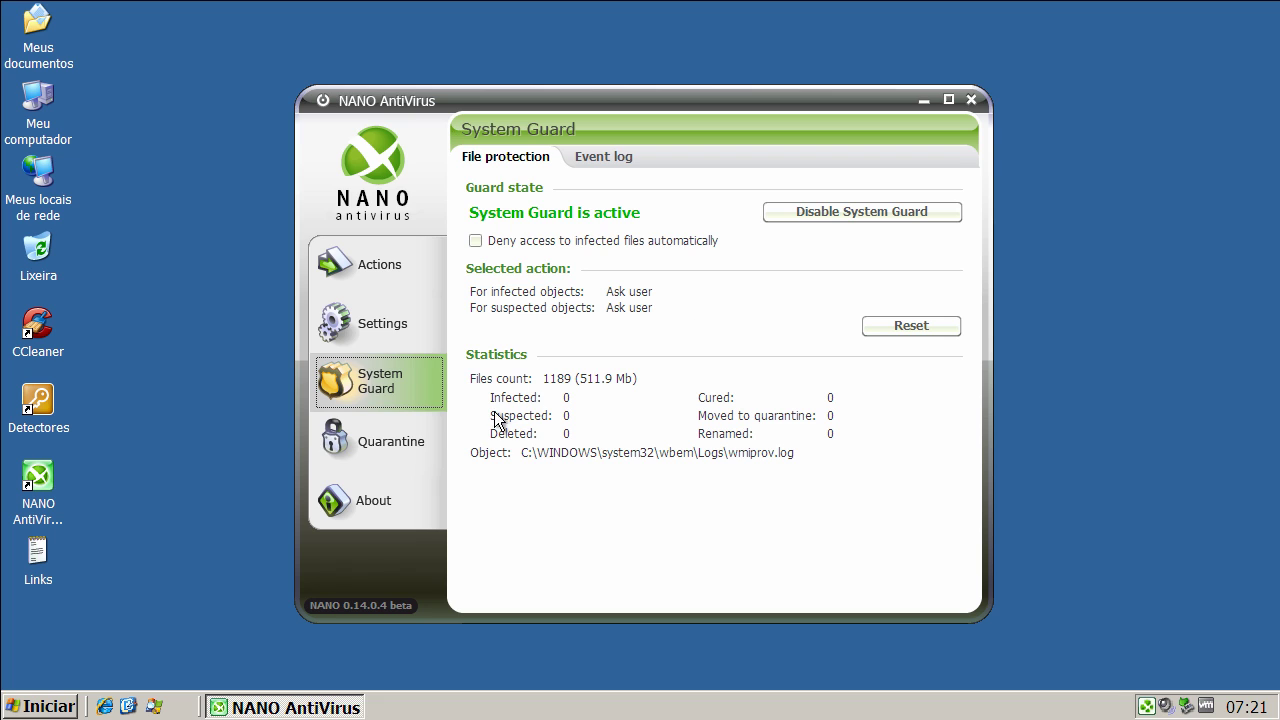
{"action": "left_click", "coordinate": [405, 443]}
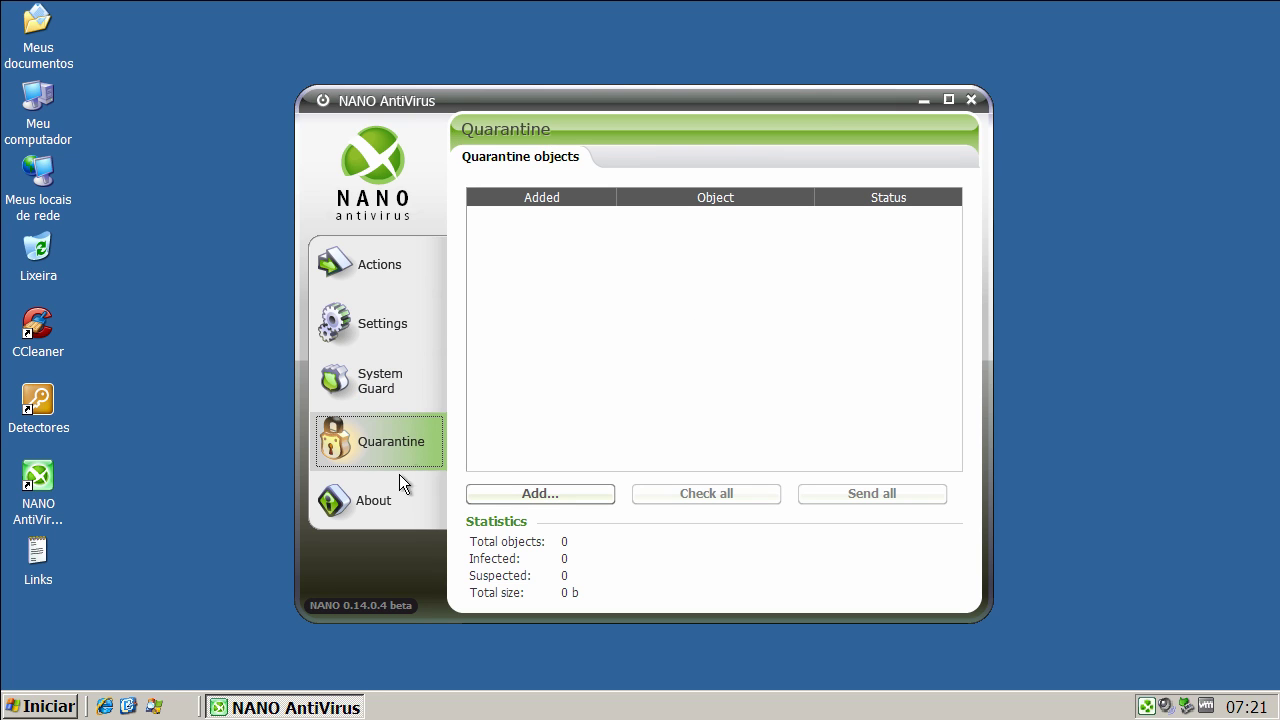
{"action": "left_click", "coordinate": [394, 488]}
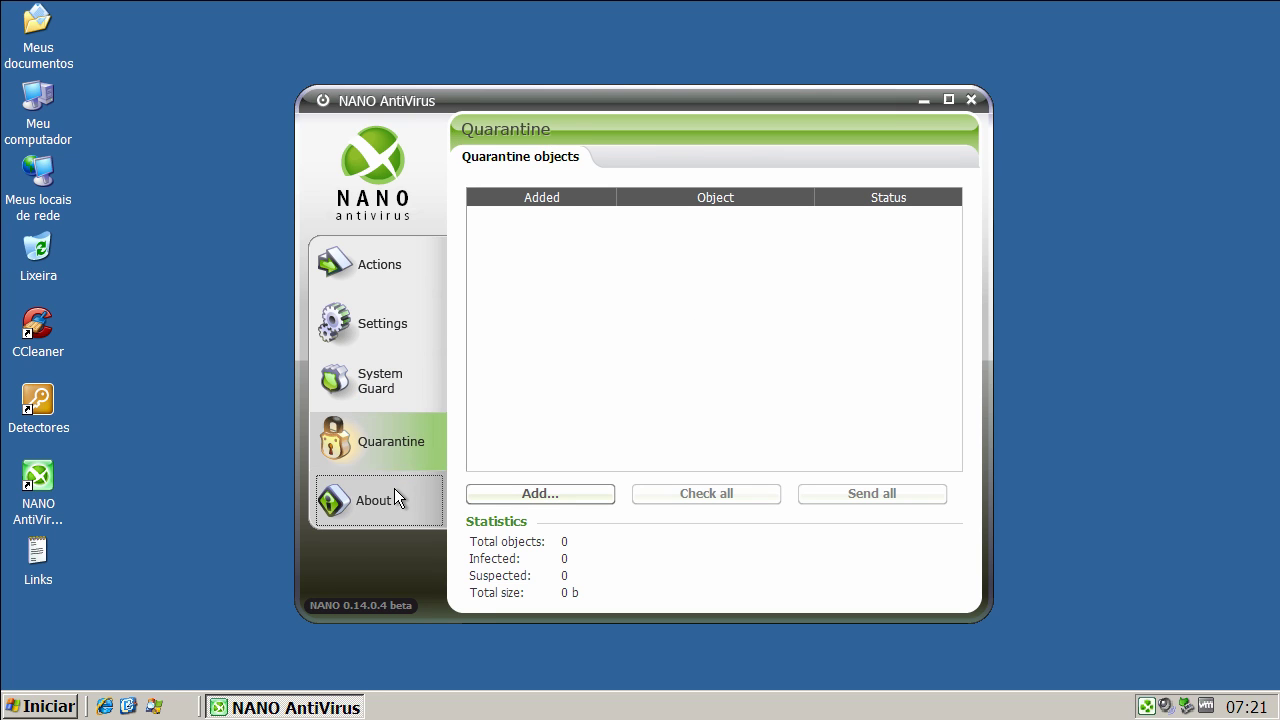
Run the antivirus update from the Actions section, dismiss the finished update and close the antivirus window.
{"action": "left_click", "coordinate": [387, 270]}
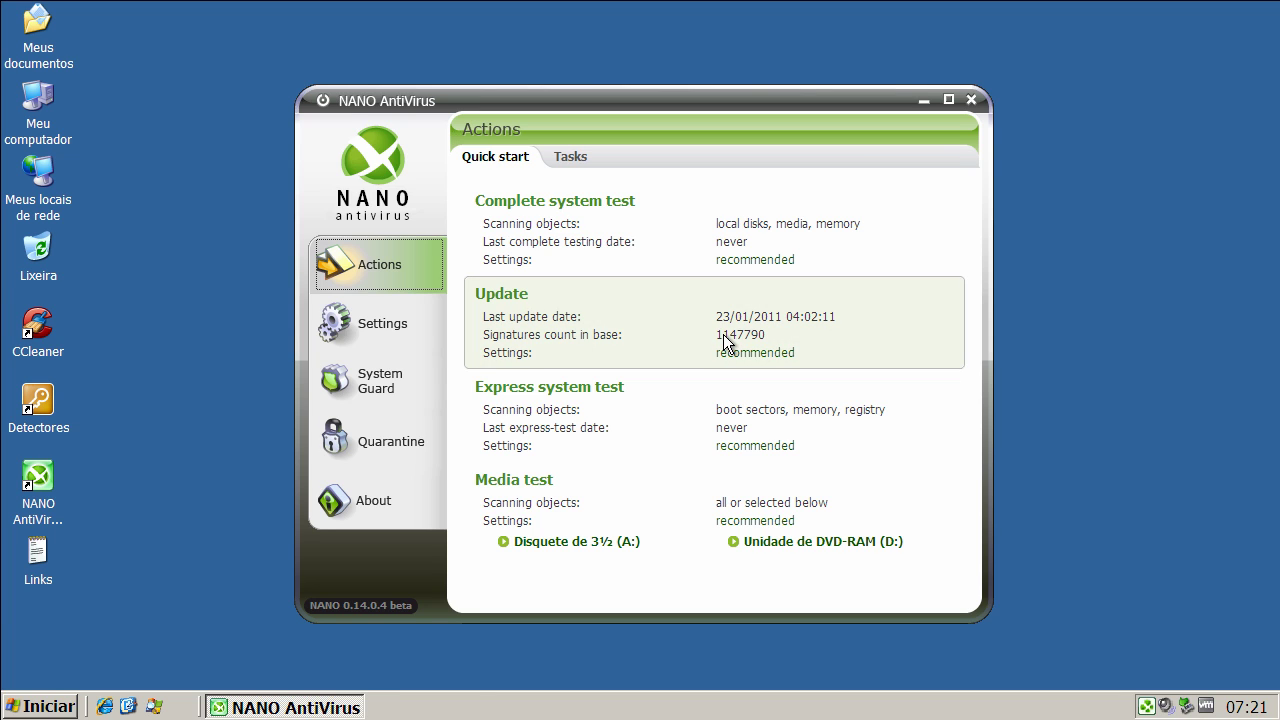
{"action": "left_click", "coordinate": [723, 334]}
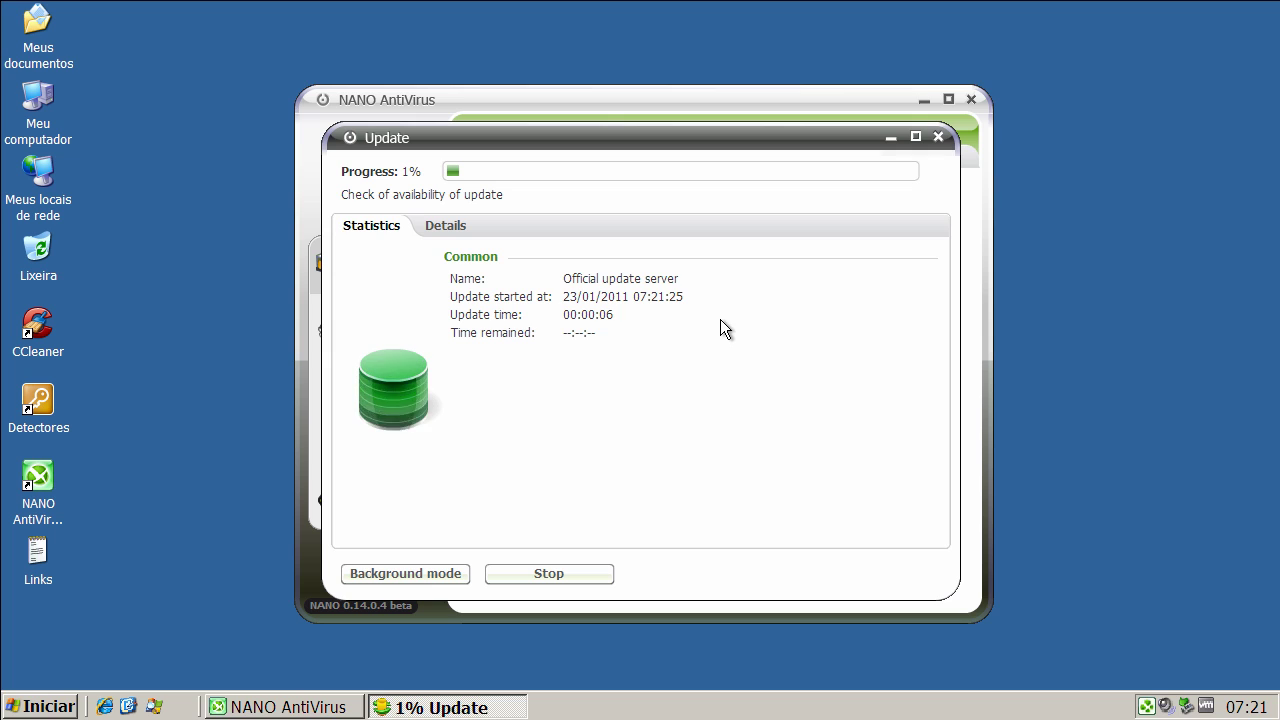
{"action": "left_click_drag", "start_coordinate": [623, 136], "coordinate": [627, 123]}
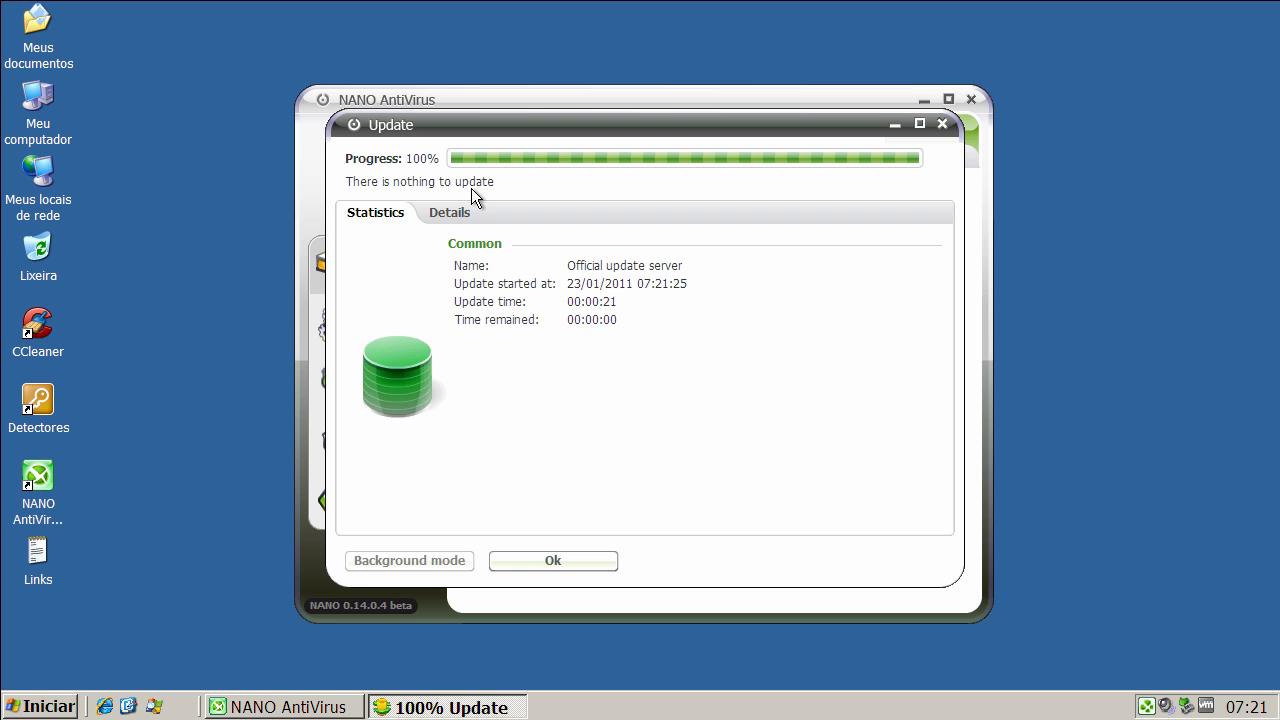
{"action": "left_click", "coordinate": [581, 560]}
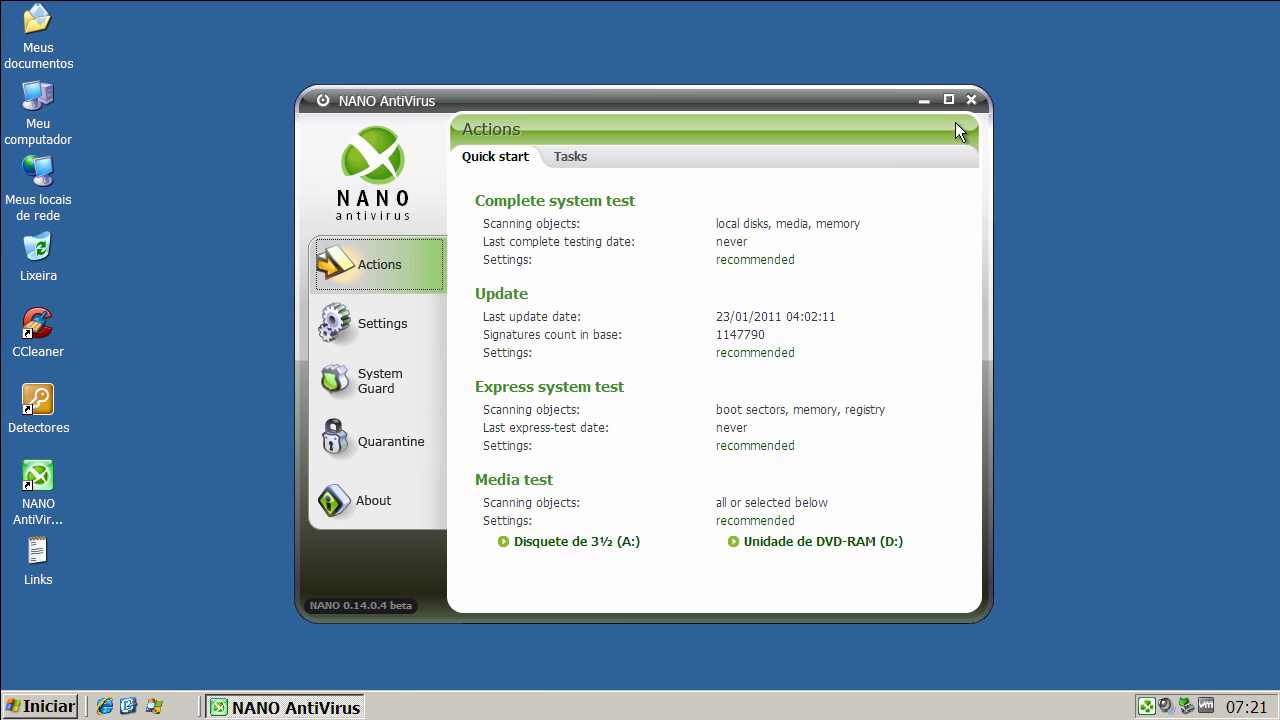
{"action": "left_click", "coordinate": [971, 100]}
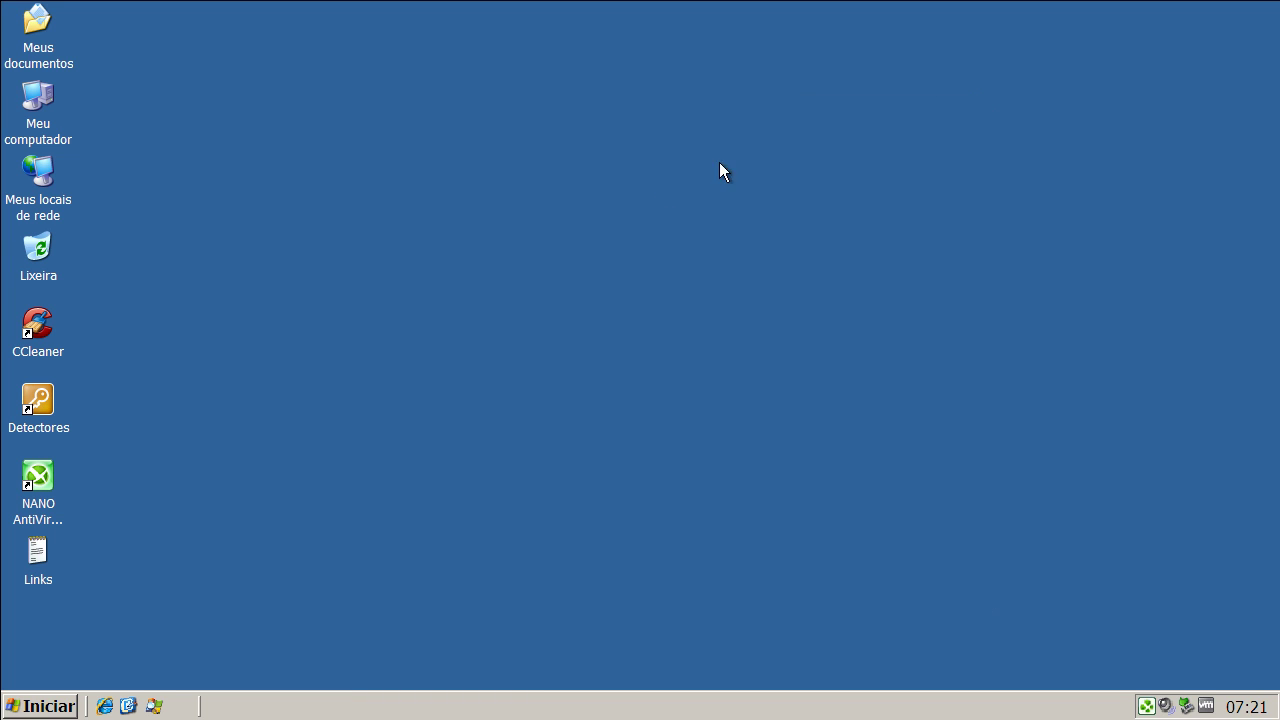
Open Process Explorer, examine the working set memory of nanosvc.exe and starter.exe, and minimize it.
{"action": "left_click", "coordinate": [154, 706]}
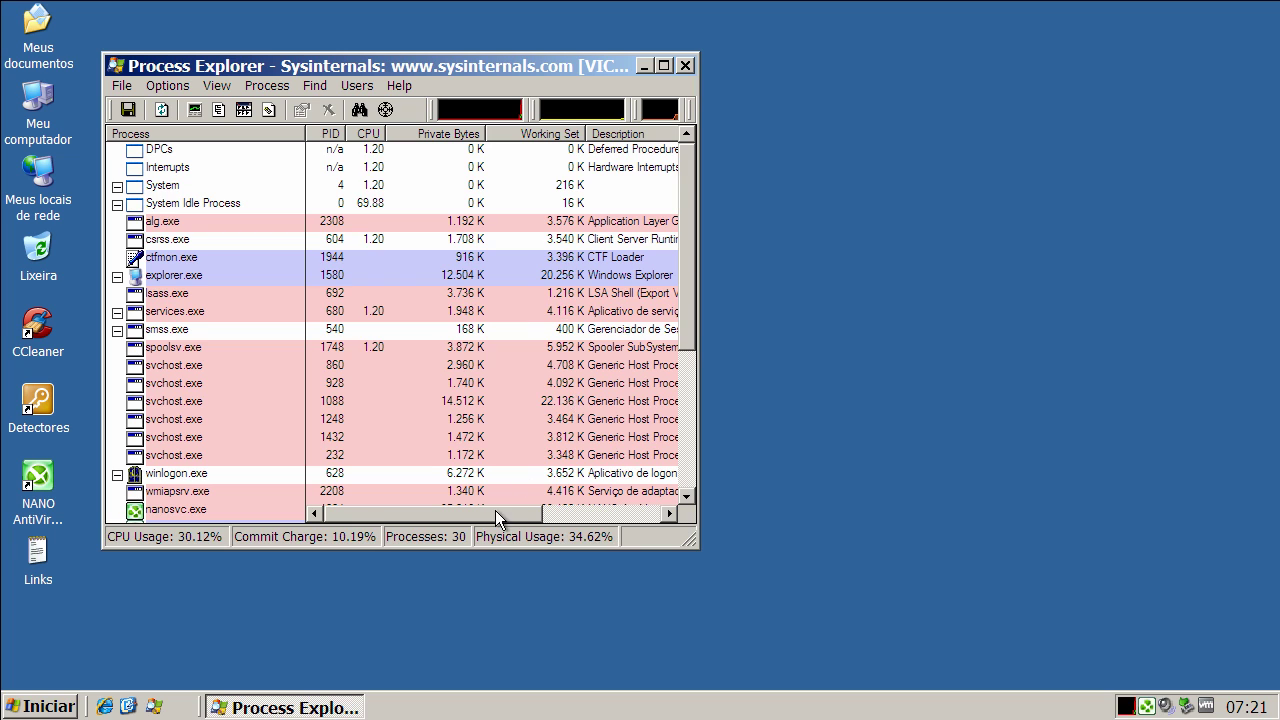
{"action": "left_click_drag", "start_coordinate": [499, 516], "coordinate": [641, 516]}
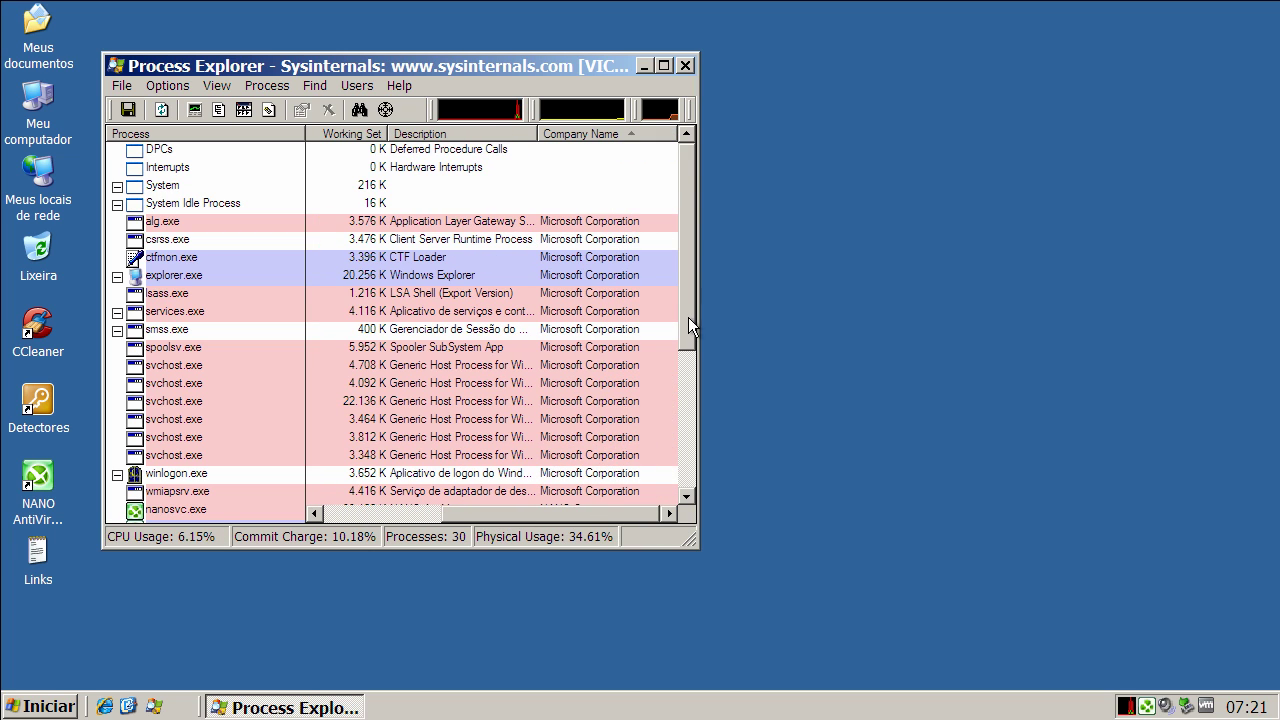
{"action": "left_click_drag", "start_coordinate": [688, 317], "coordinate": [685, 381]}
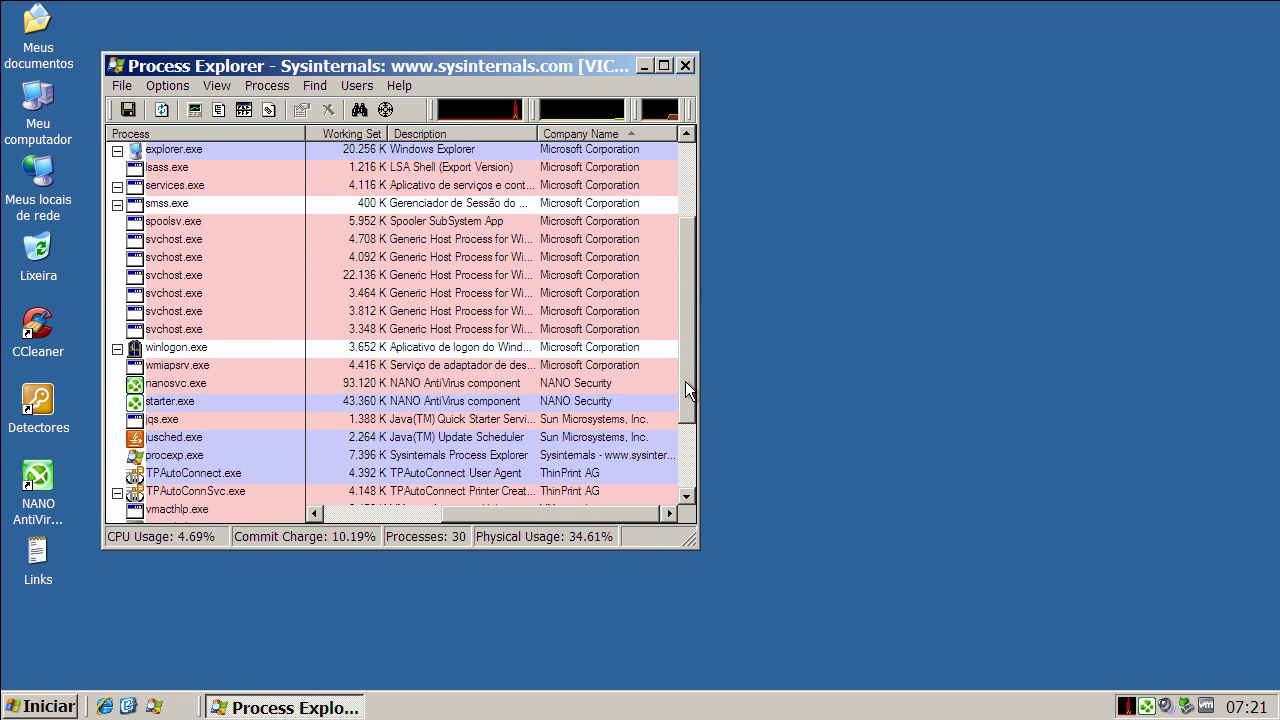
{"action": "left_click", "coordinate": [479, 384]}
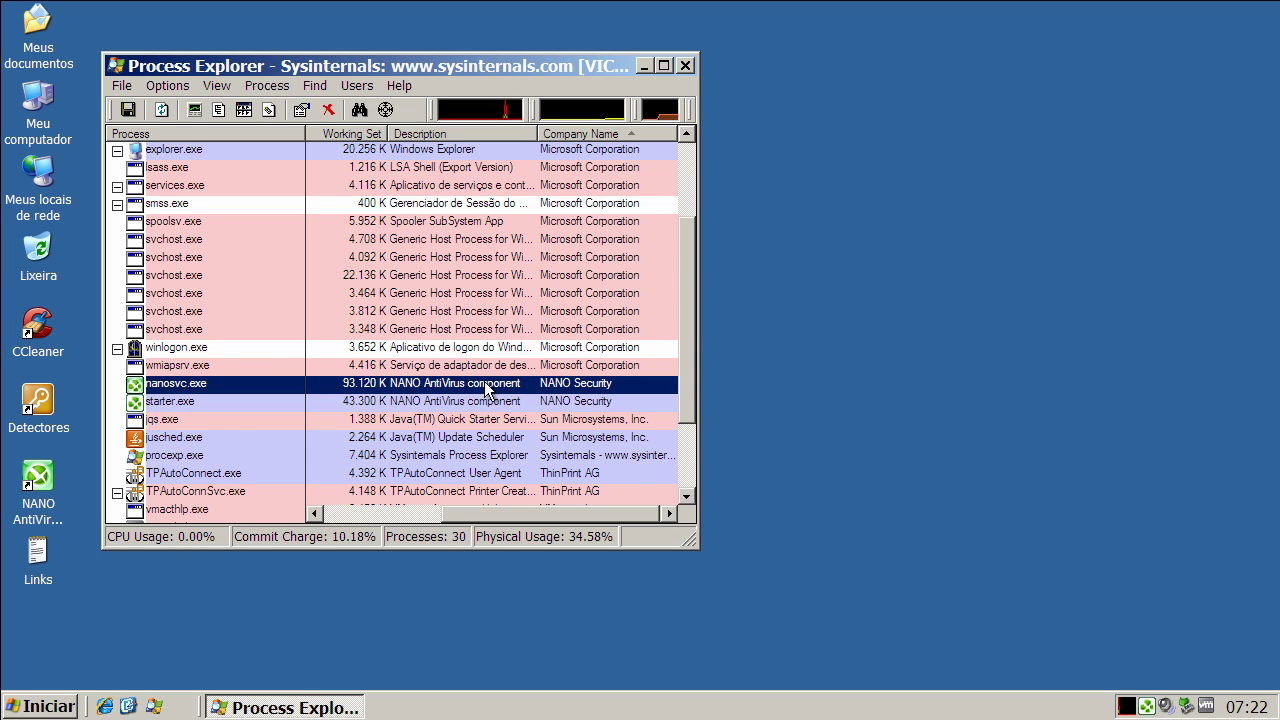
{"action": "left_click", "coordinate": [479, 402]}
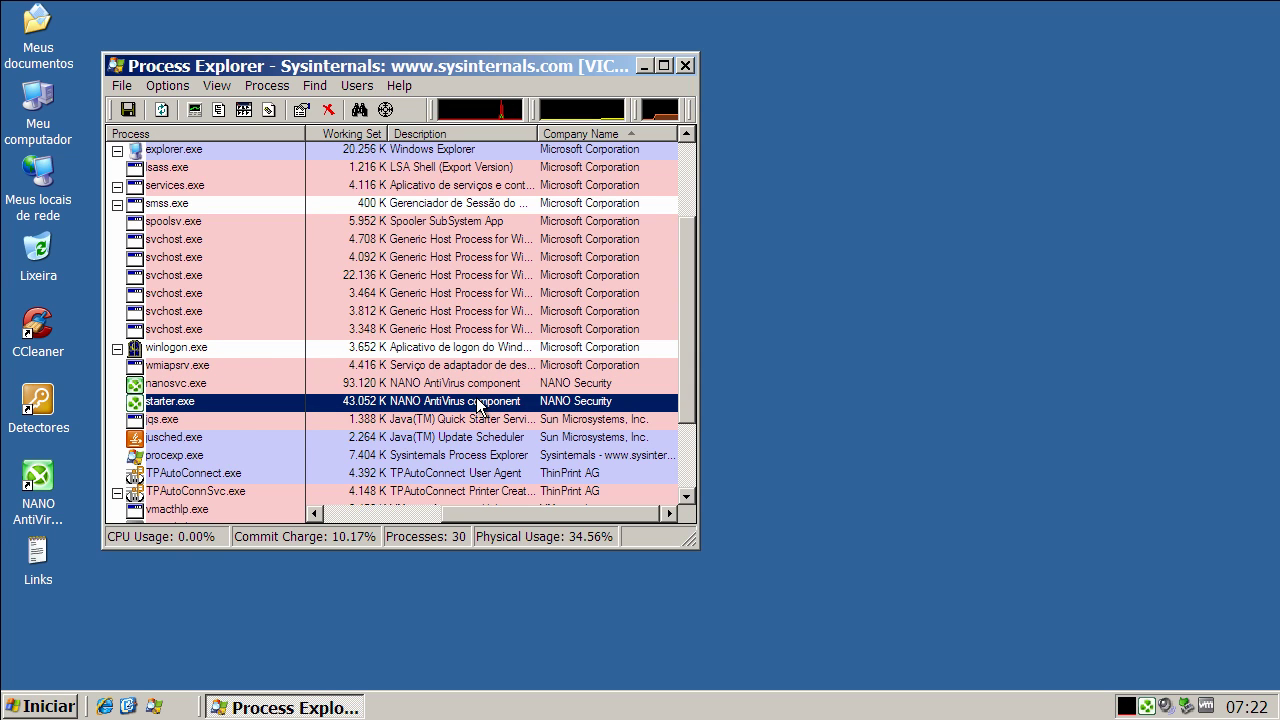
{"action": "left_click", "coordinate": [368, 386]}
{"action": "left_click", "coordinate": [374, 405]}
{"action": "left_click", "coordinate": [372, 387]}
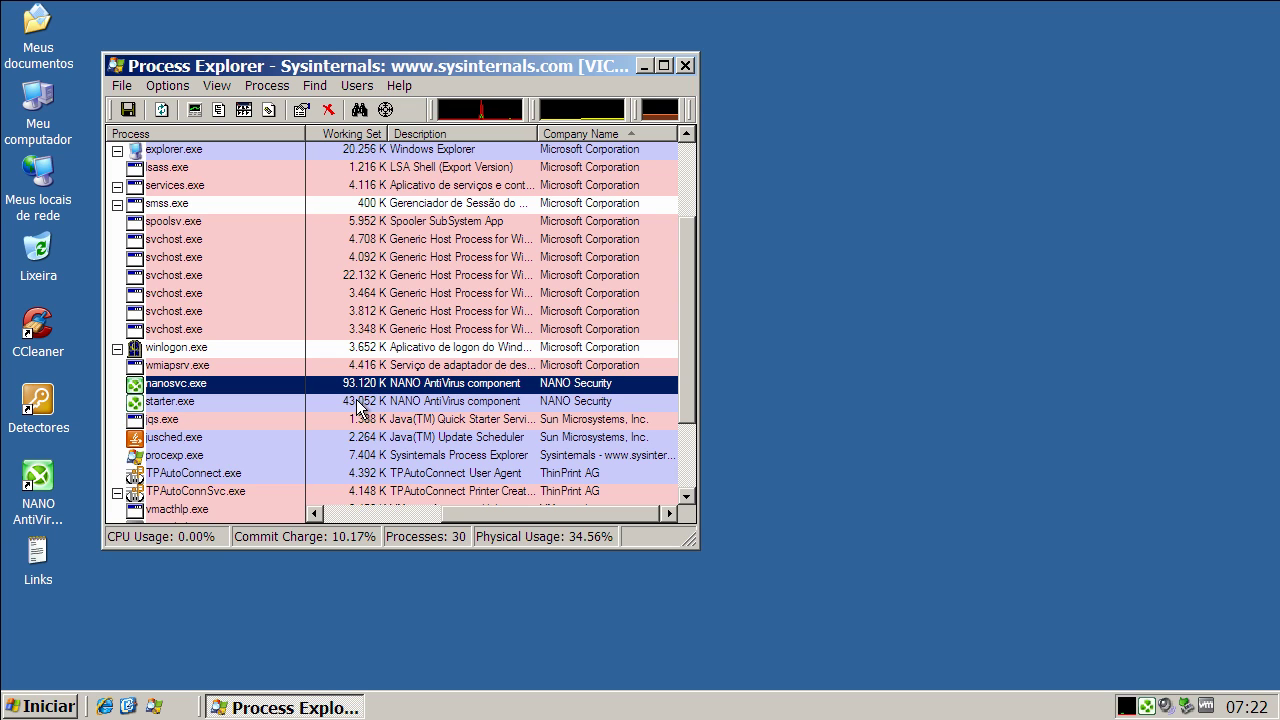
{"action": "left_click", "coordinate": [350, 403]}
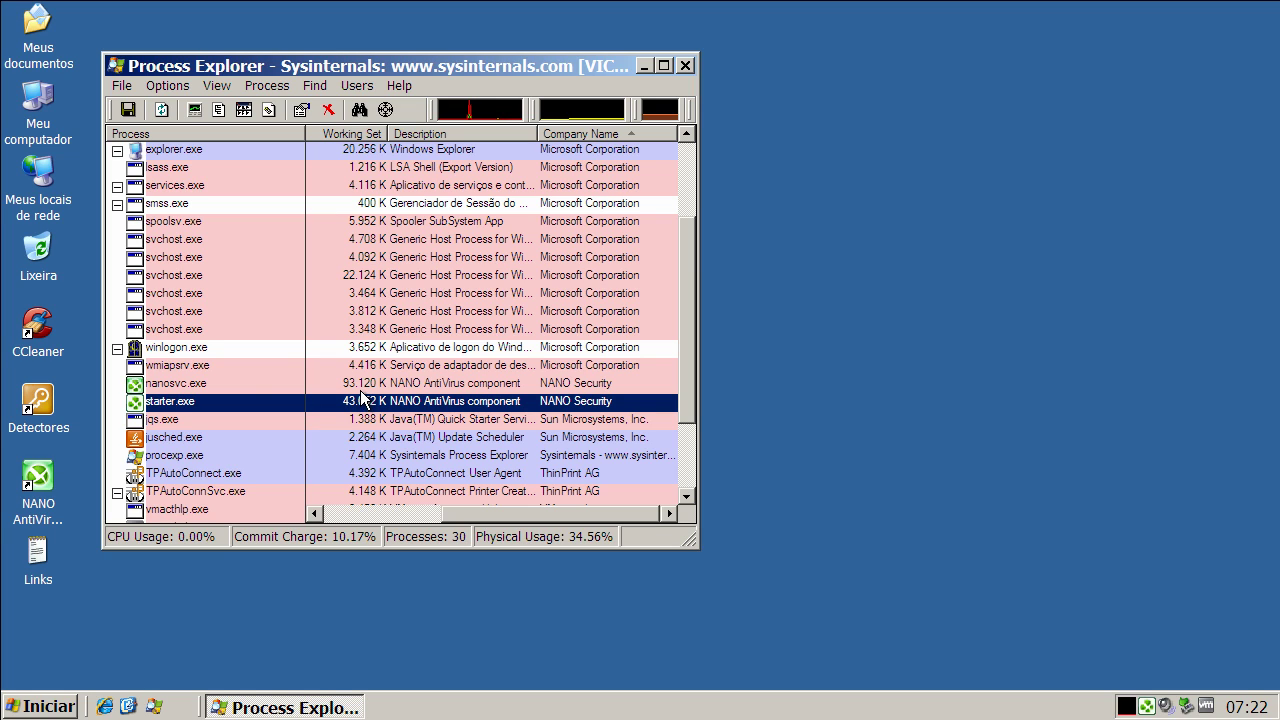
{"action": "left_click", "coordinate": [362, 389]}
{"action": "left_click", "coordinate": [364, 398]}
{"action": "left_click", "coordinate": [643, 65]}
{"action": "double_click", "coordinate": [35, 551]}
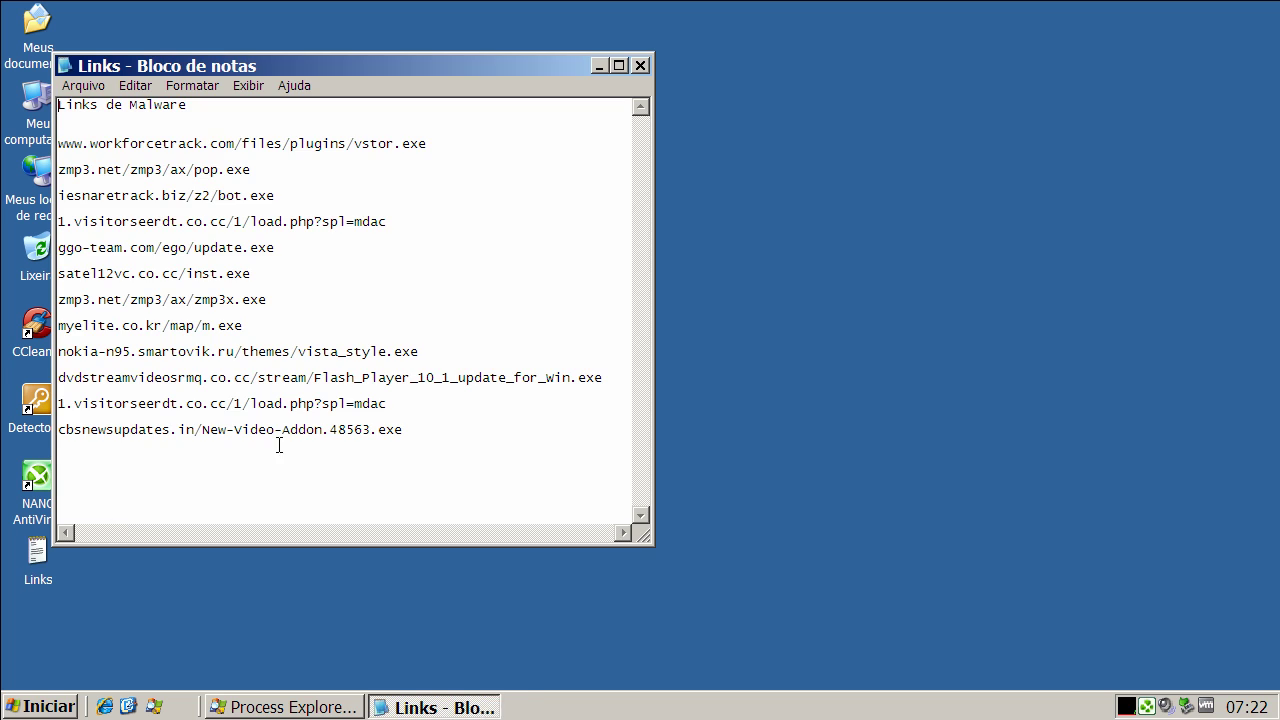
{"action": "double_click", "coordinate": [291, 143]}
{"action": "right_click", "coordinate": [292, 140]}
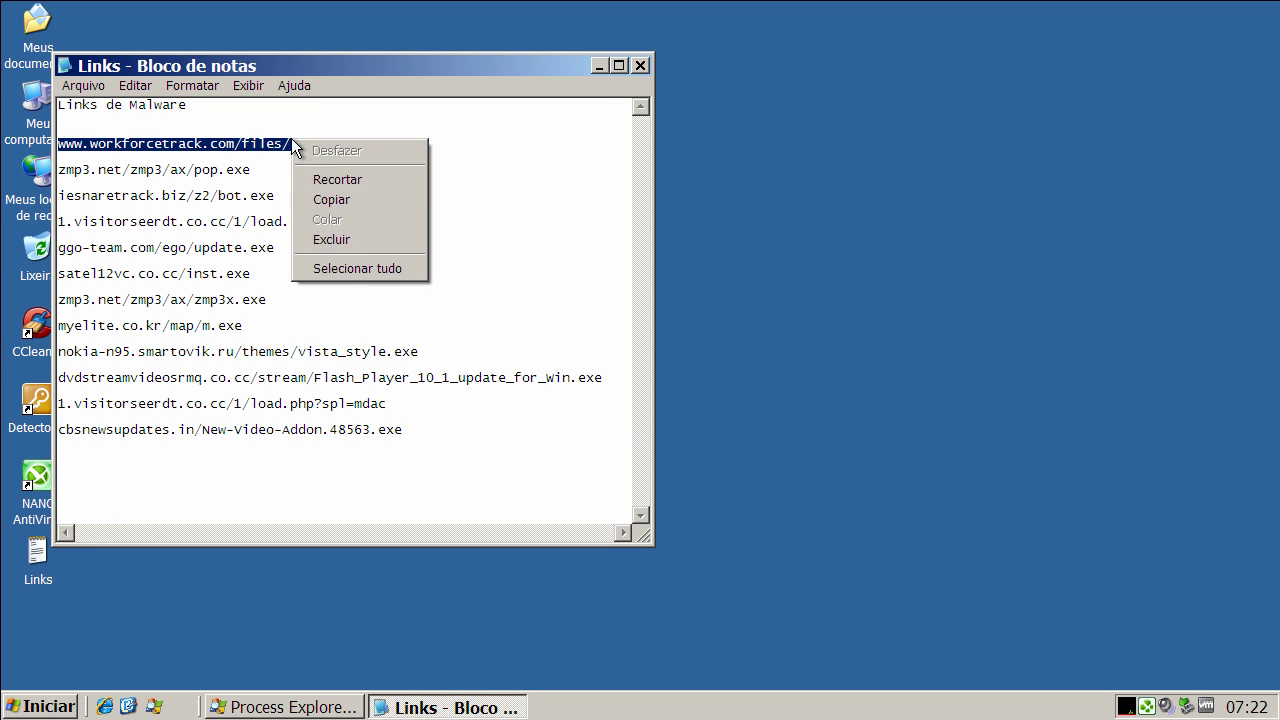
{"action": "left_click", "coordinate": [326, 199]}
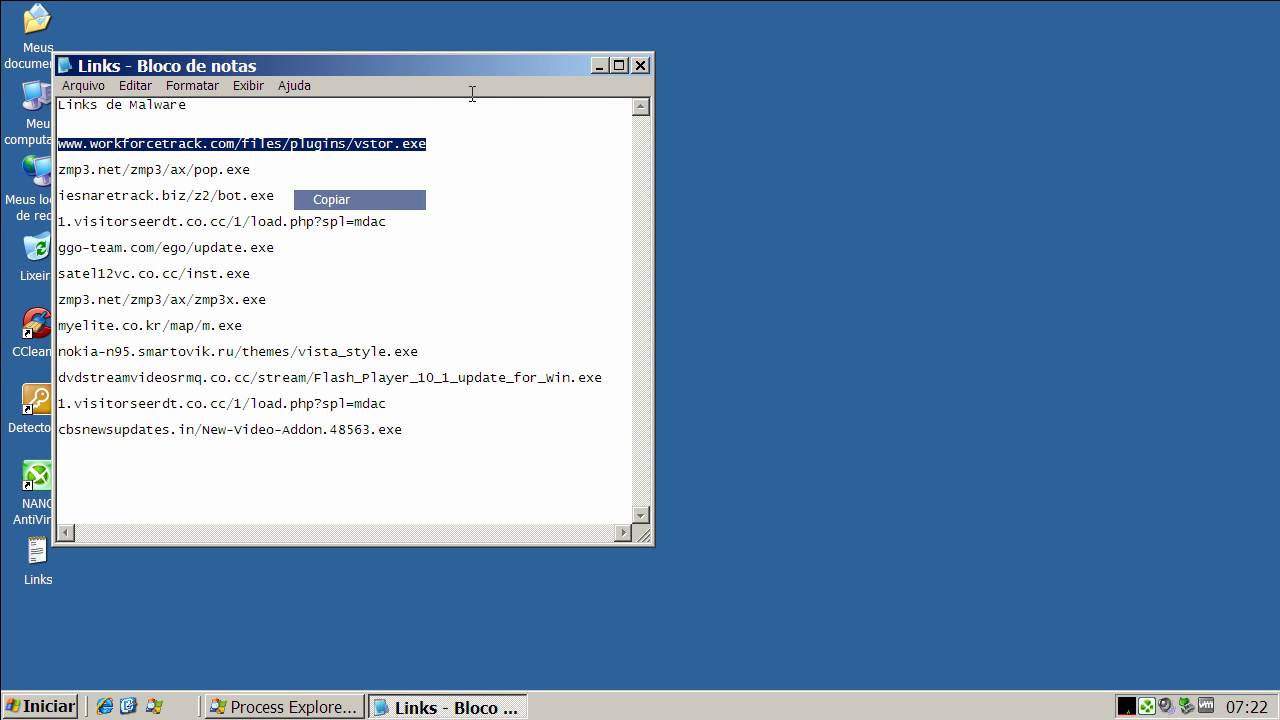
{"action": "left_click", "coordinate": [595, 66]}
Switch to Internet Explorer, load the copied vstor.exe link, try to run the download and dismiss the security warning.
{"action": "left_click", "coordinate": [104, 706]}
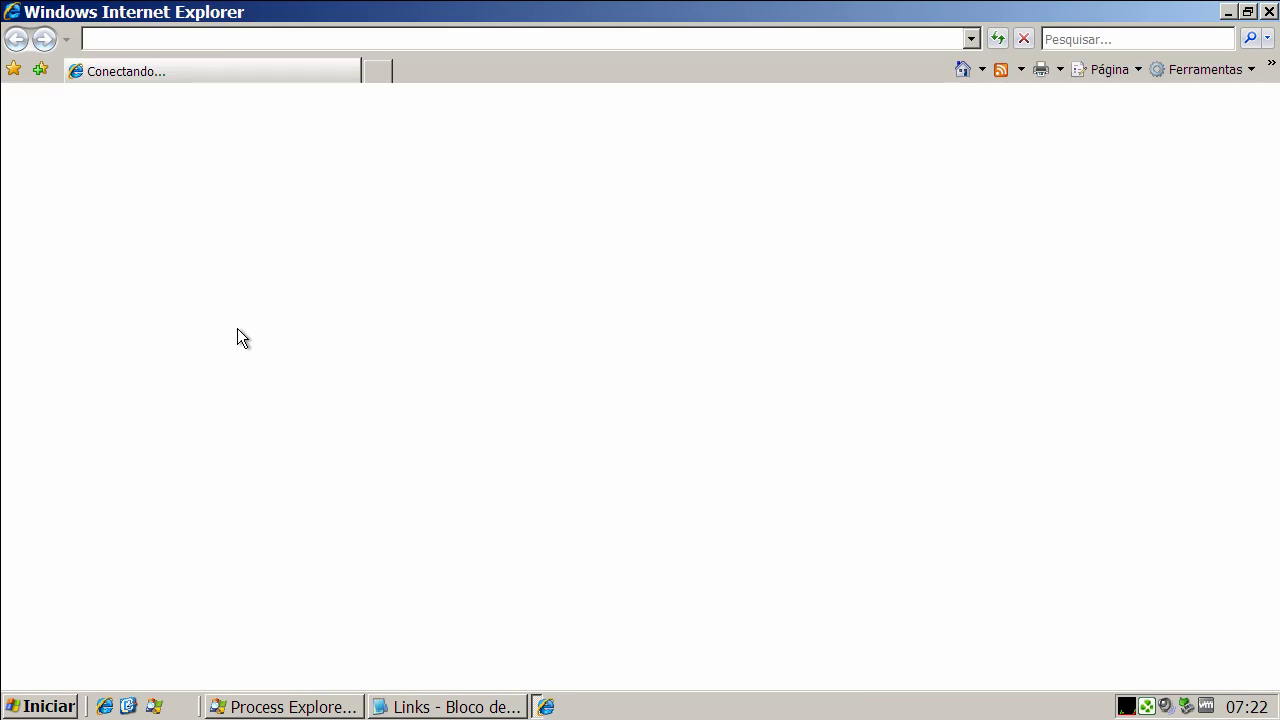
{"action": "left_click", "coordinate": [246, 40]}
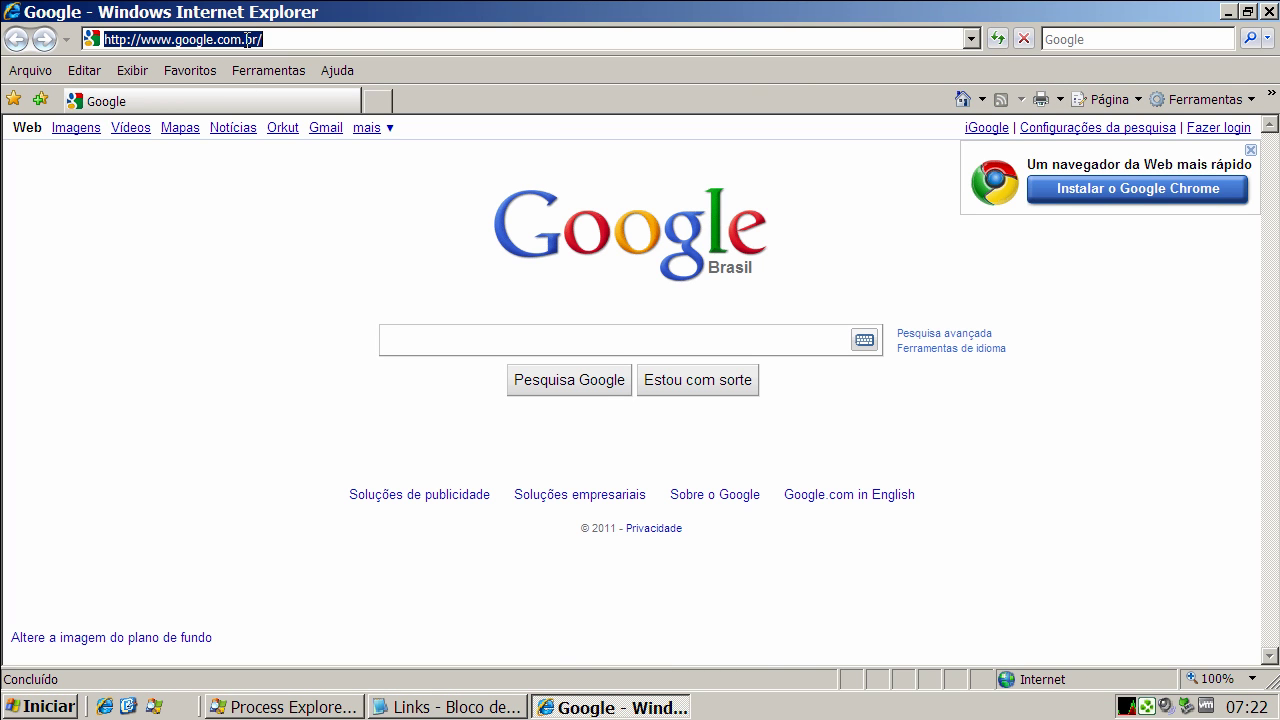
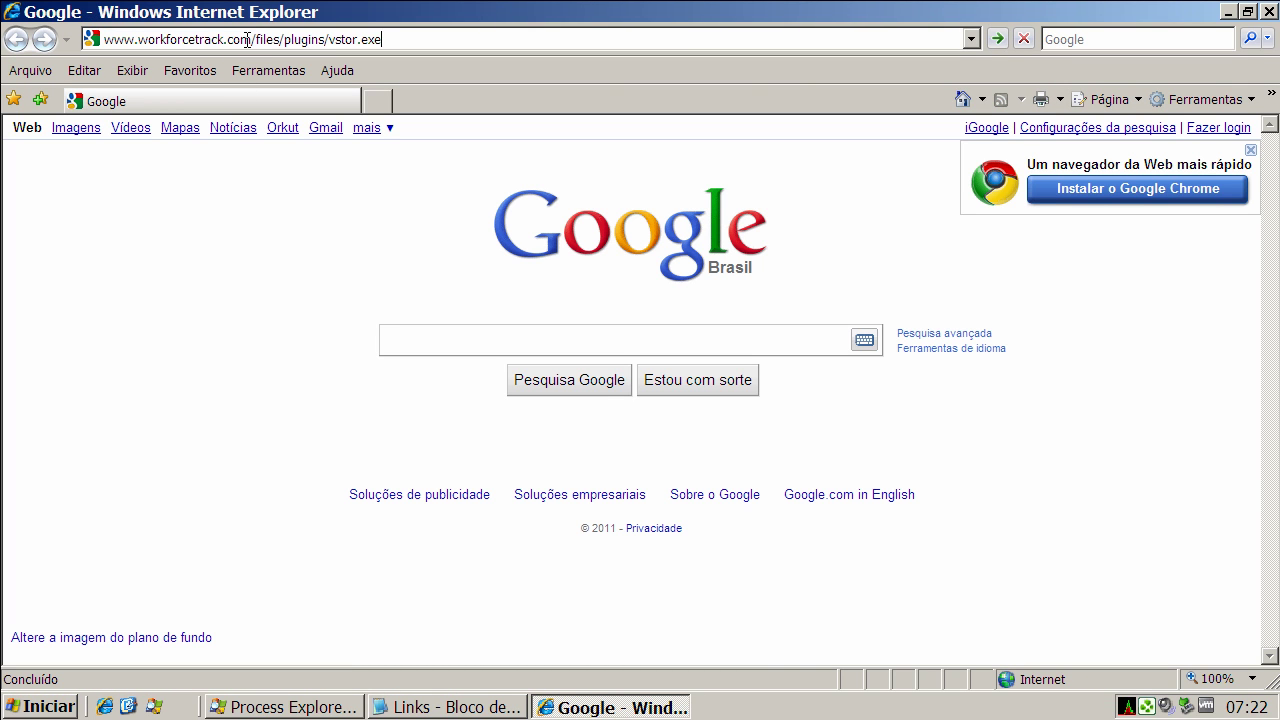
{"action": "key", "text": "Return"}
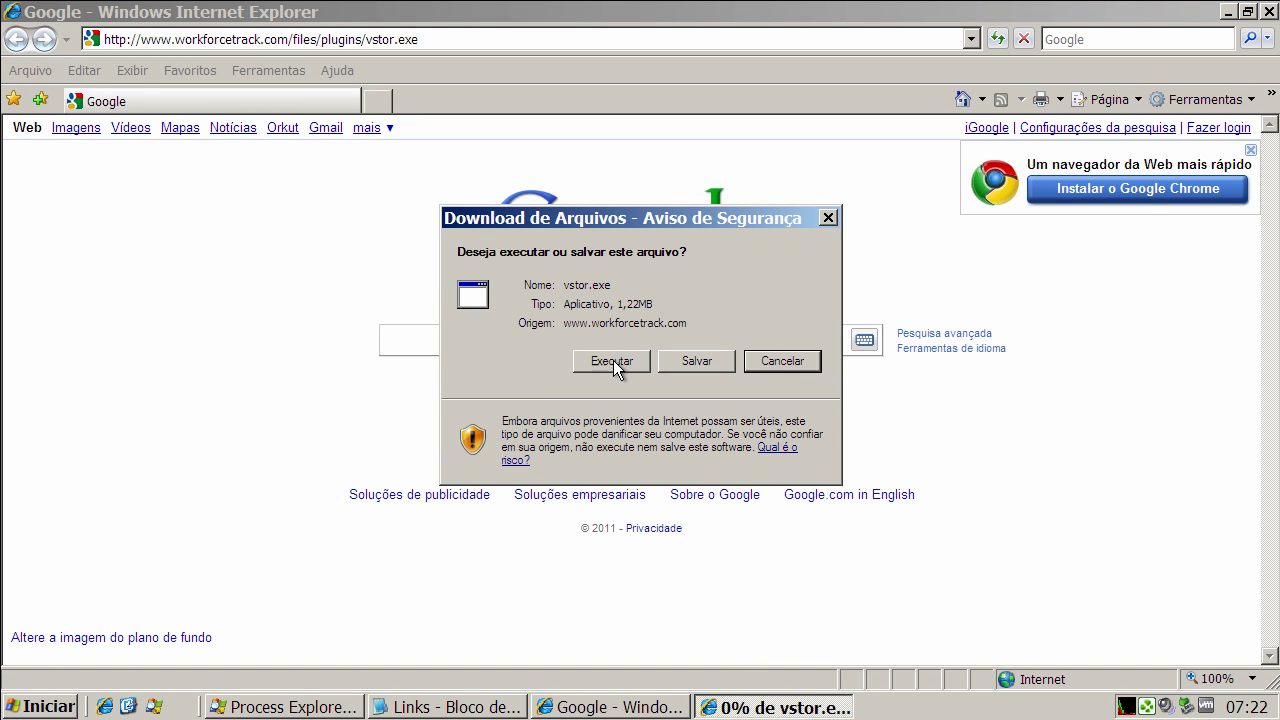
{"action": "left_click", "coordinate": [613, 360]}
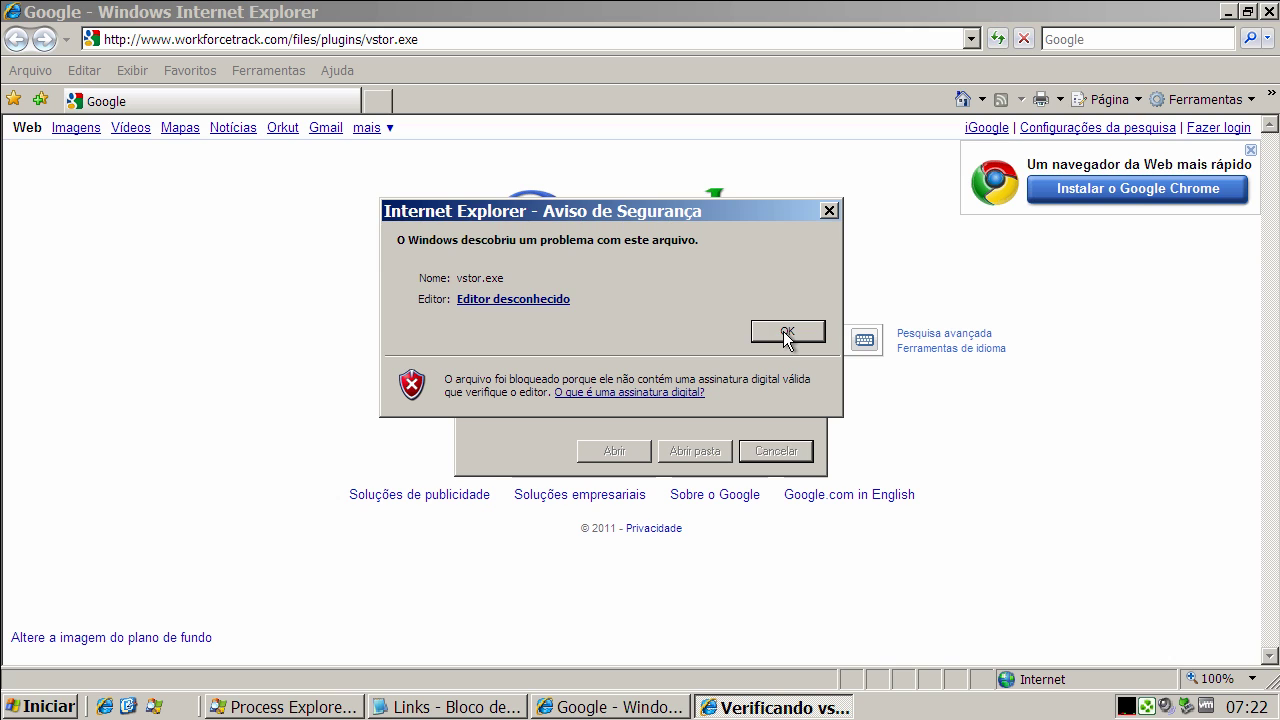
{"action": "left_click", "coordinate": [787, 333]}
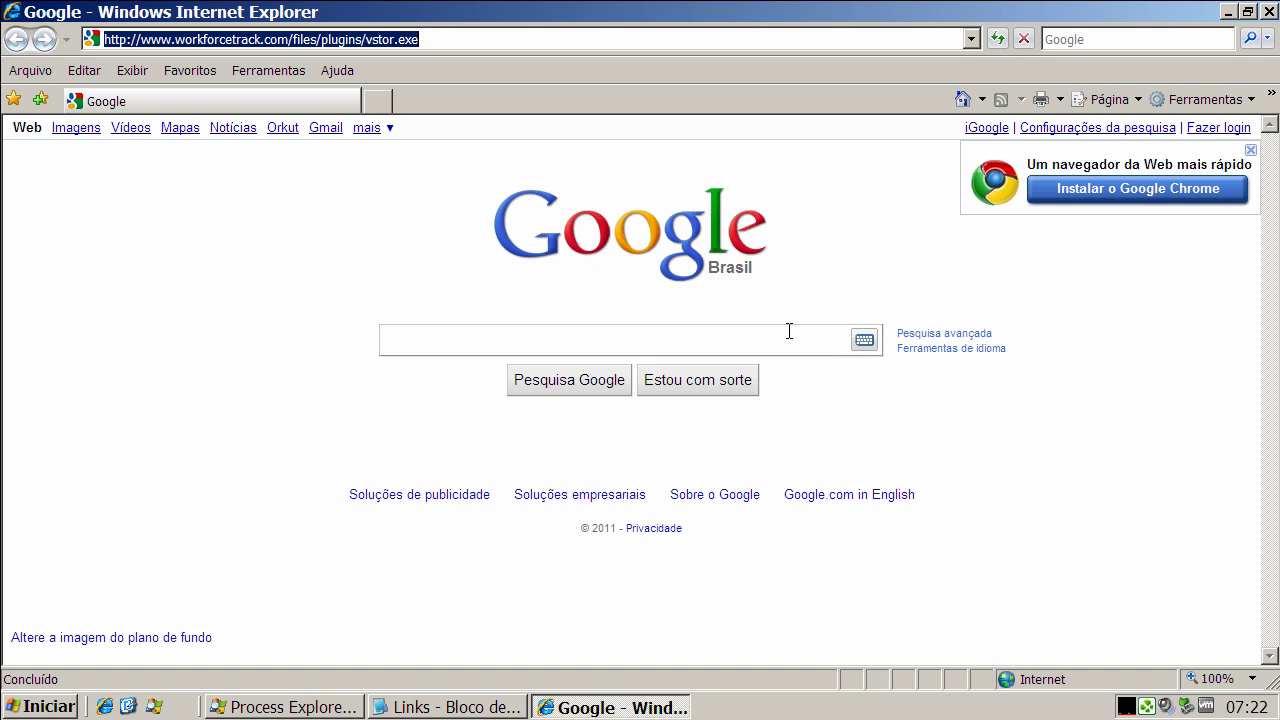
Copy the link zmp3.net/zmp3/ax/pop.exe from the Links file and load it in Internet Explorer.
{"action": "left_click", "coordinate": [479, 708]}
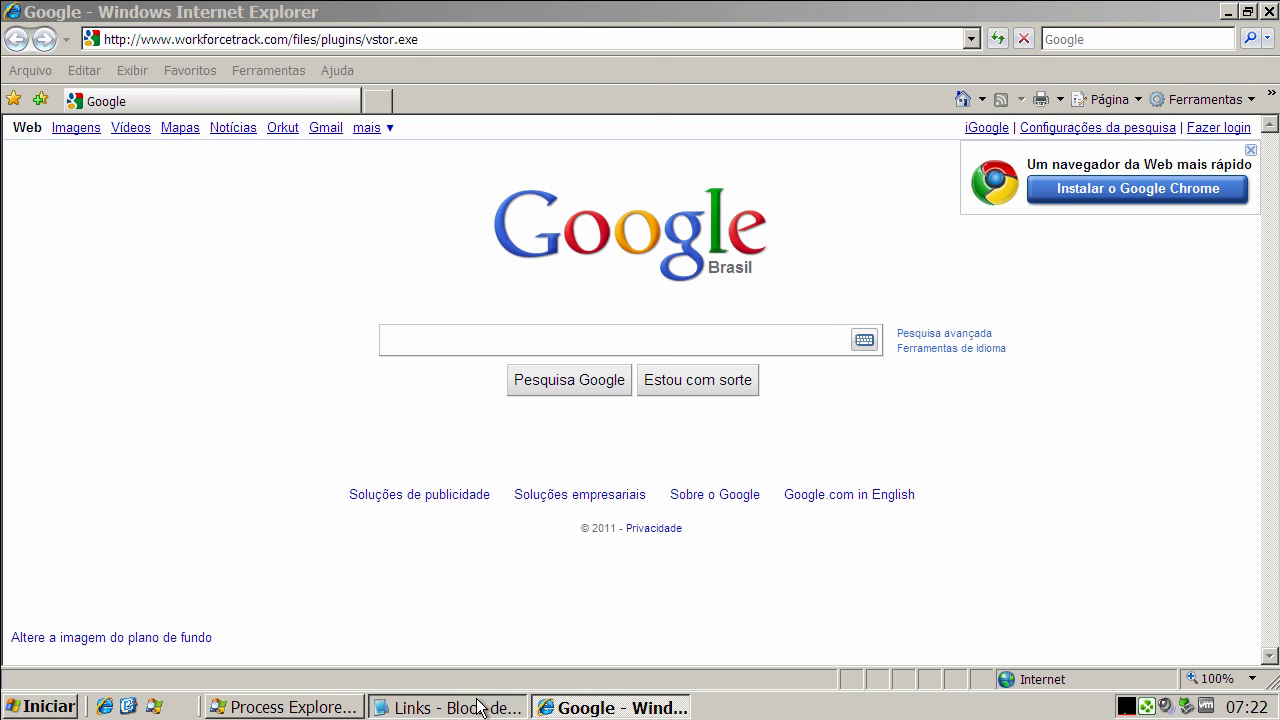
{"action": "double_click", "coordinate": [246, 170]}
{"action": "right_click", "coordinate": [246, 170]}
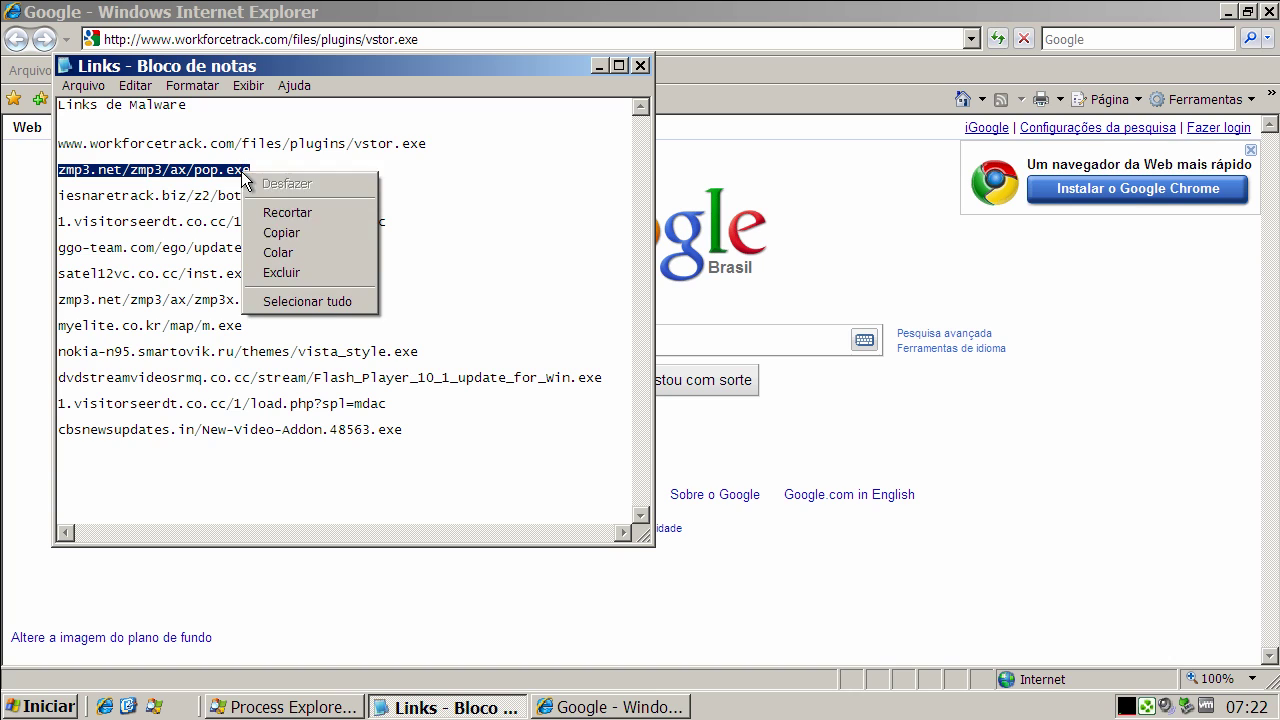
{"action": "left_click", "coordinate": [285, 232]}
{"action": "left_click", "coordinate": [212, 40]}
{"action": "left_click", "coordinate": [216, 40]}
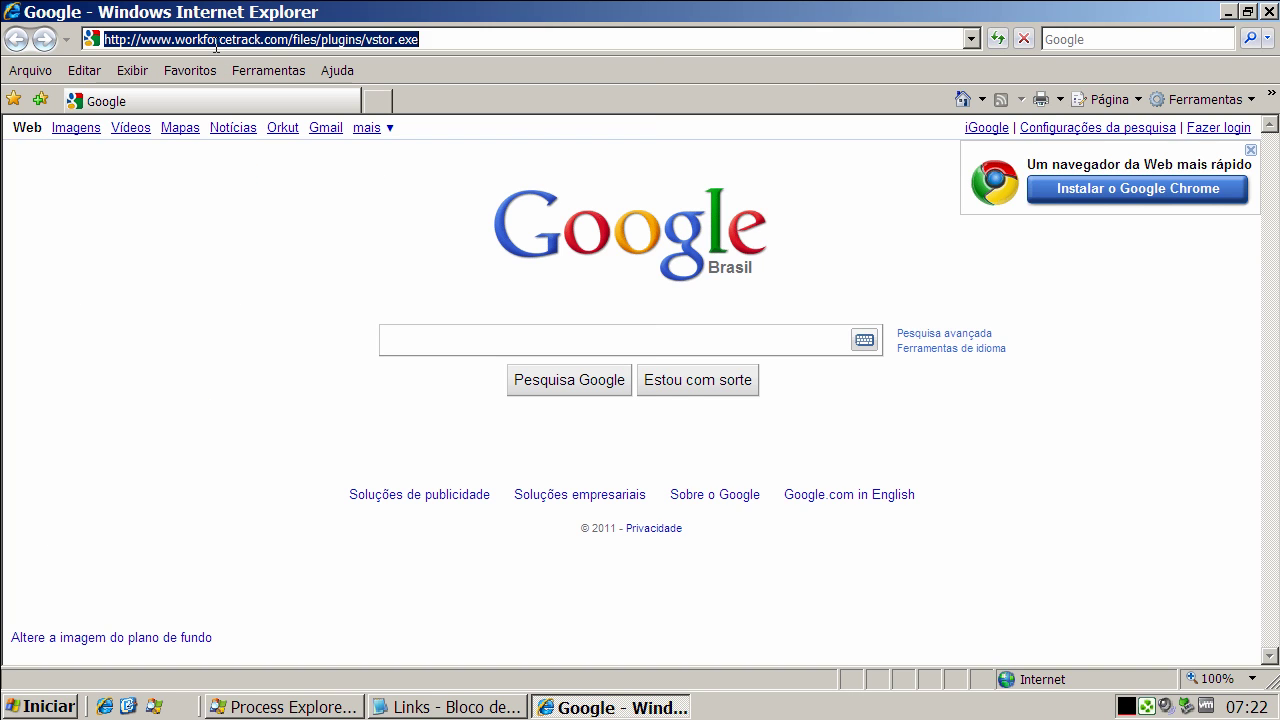
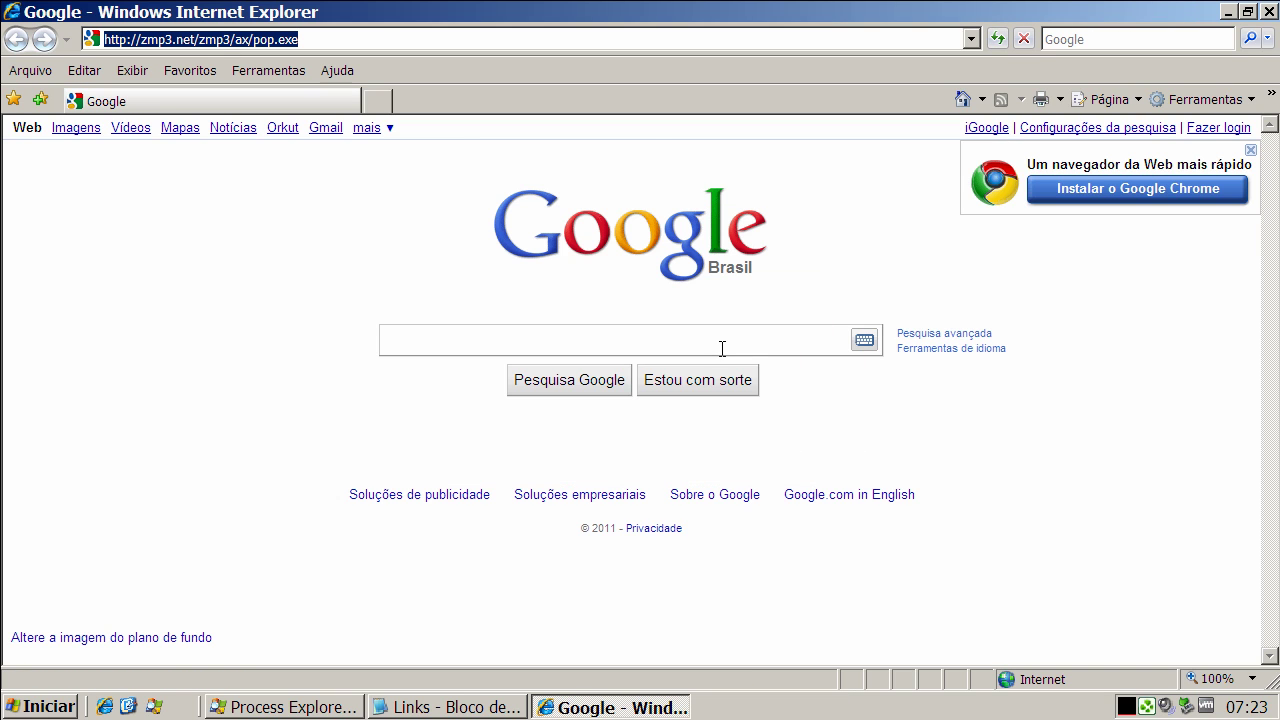
Copy the link iesnaretrack.biz/z2/bot.exe from the Links file and load it in Internet Explorer.
{"action": "left_click", "coordinate": [447, 708]}
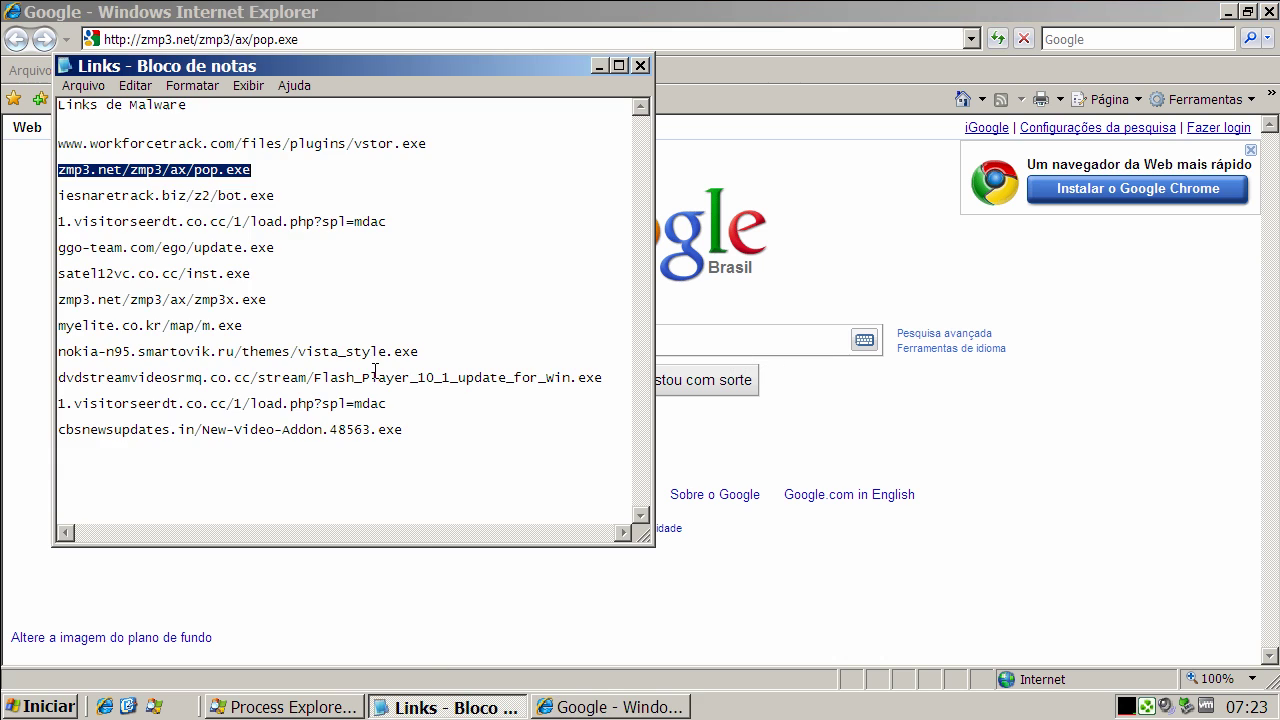
{"action": "left_click", "coordinate": [272, 195]}
{"action": "key", "text": "shift+Home"}
{"action": "right_click", "coordinate": [271, 195]}
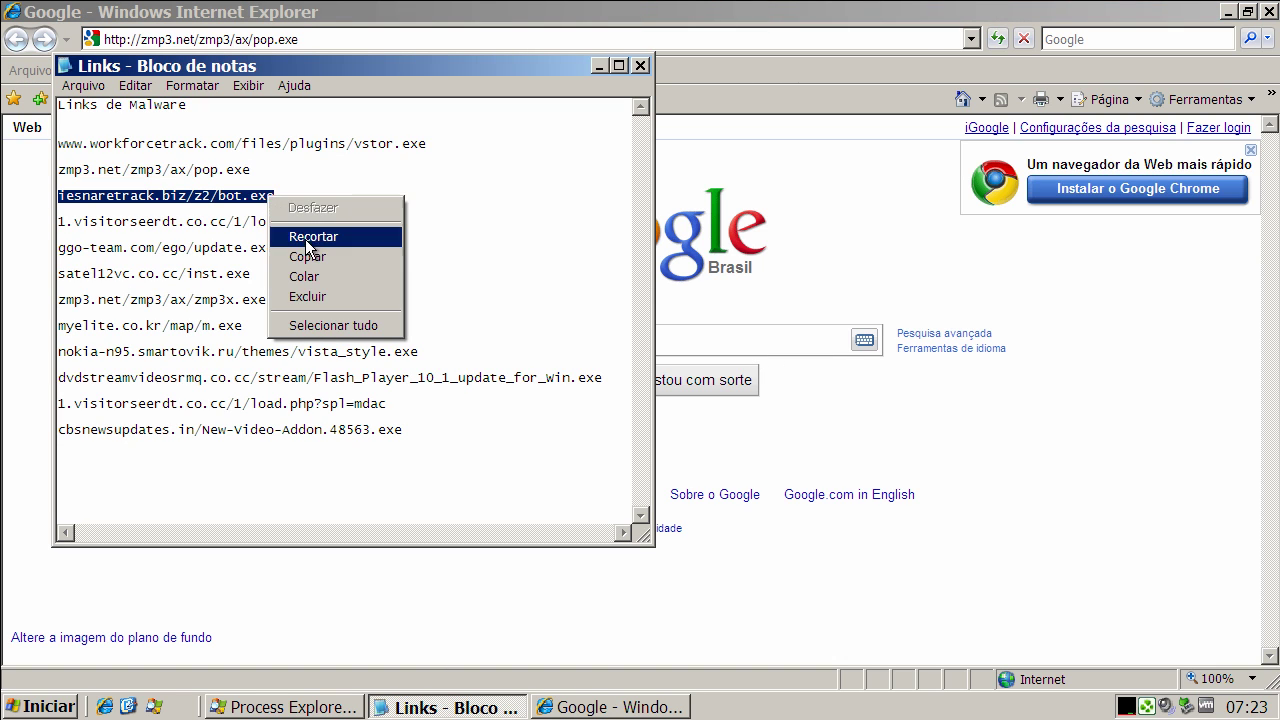
{"action": "left_click", "coordinate": [306, 257]}
{"action": "left_click", "coordinate": [244, 40]}
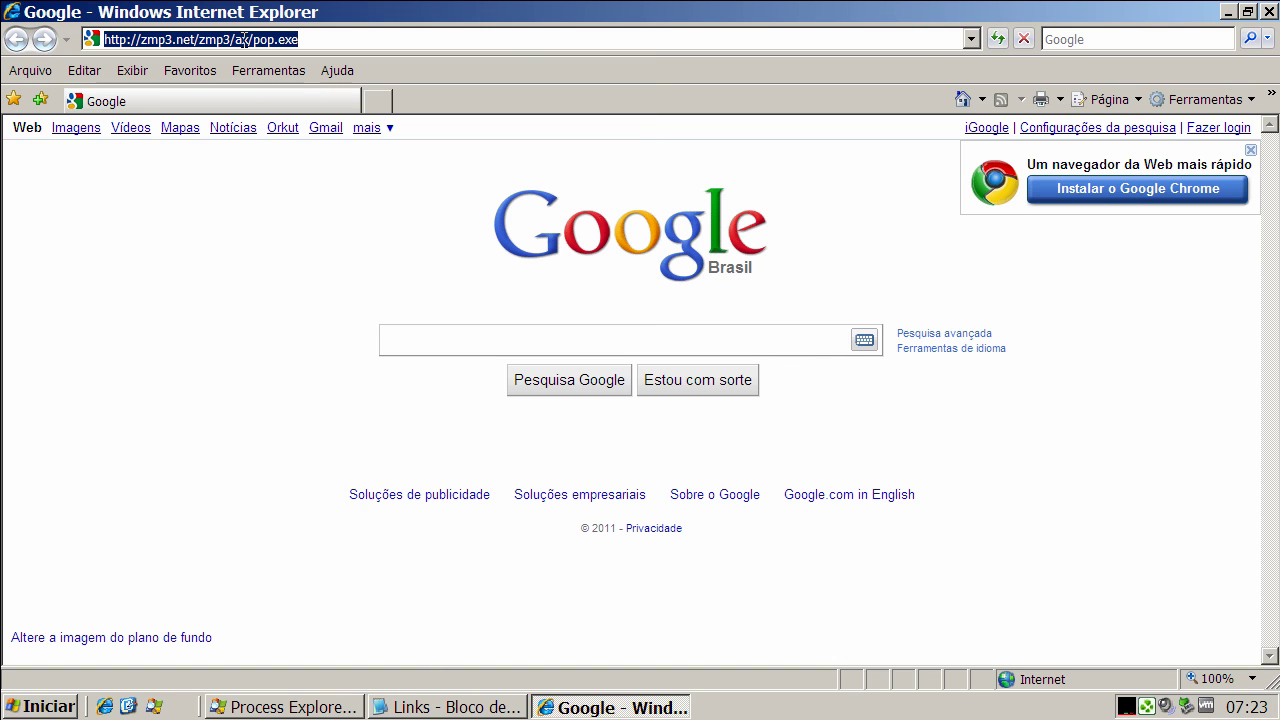
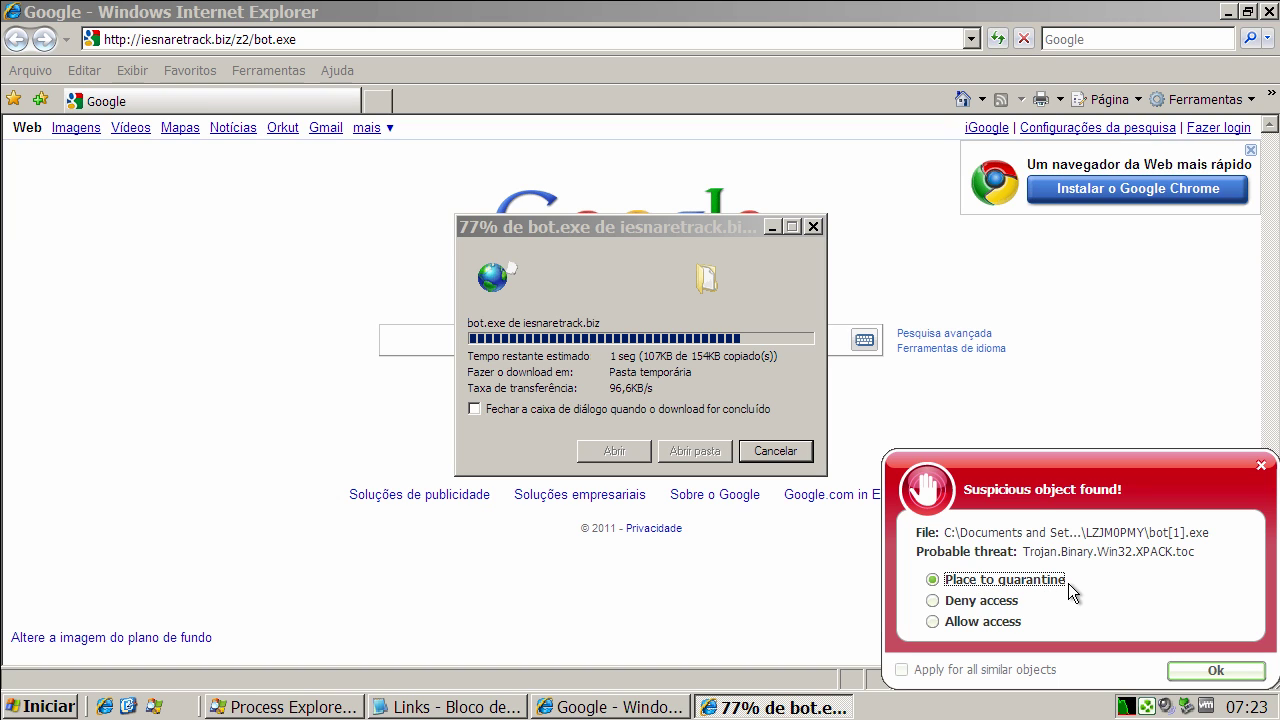
Place the suspicious bot.exe file in quarantine, try to run the download anyway, and dismiss the error and the antivirus alert.
{"action": "left_click", "coordinate": [1222, 674]}
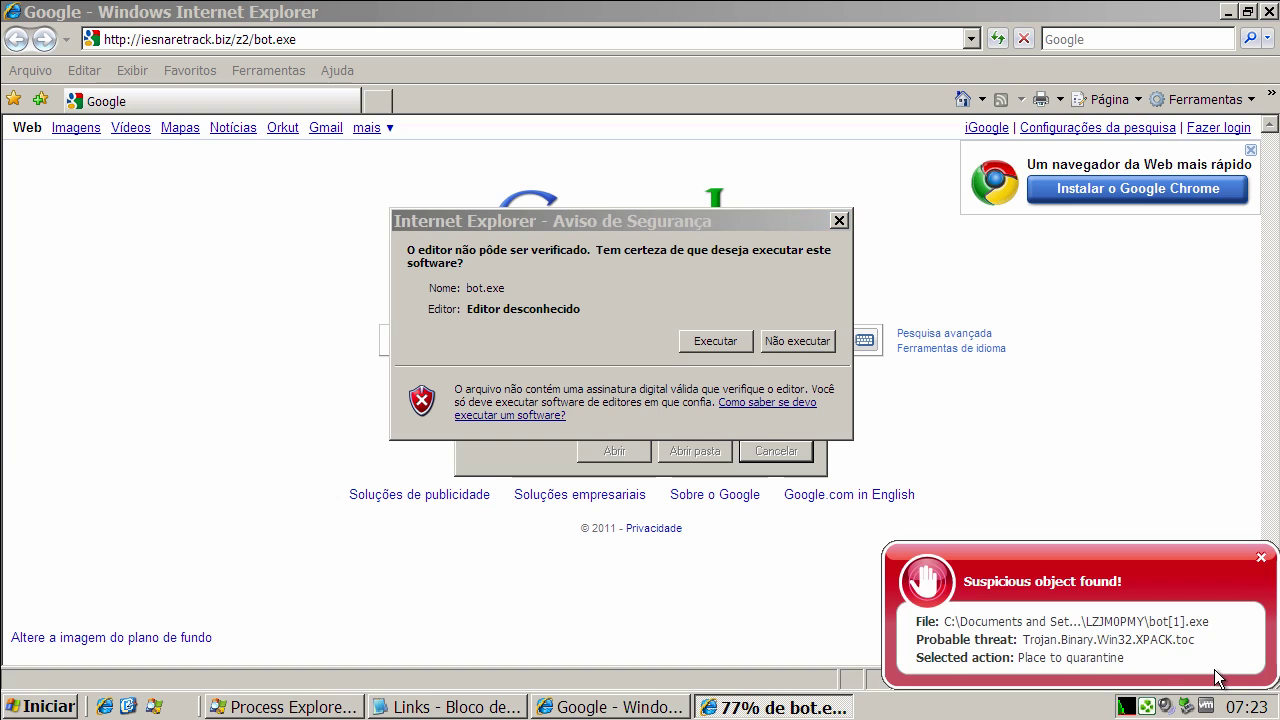
{"action": "left_click", "coordinate": [730, 344]}
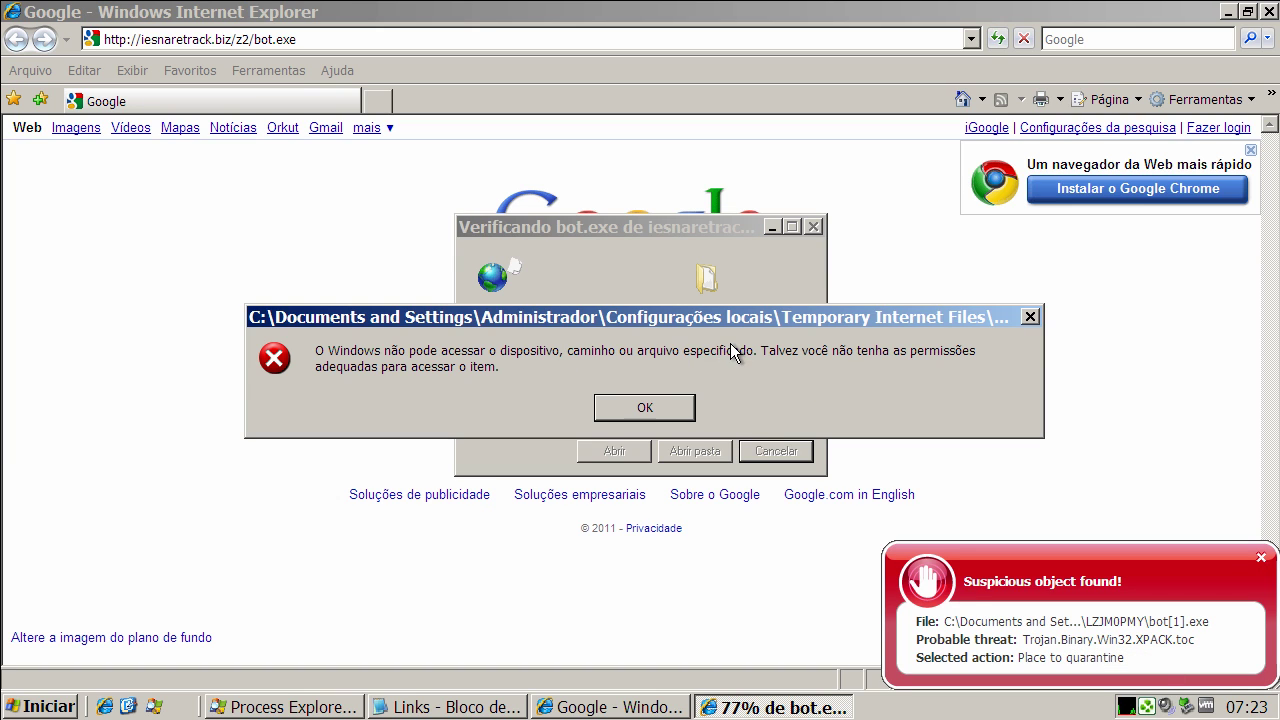
{"action": "left_click", "coordinate": [663, 405]}
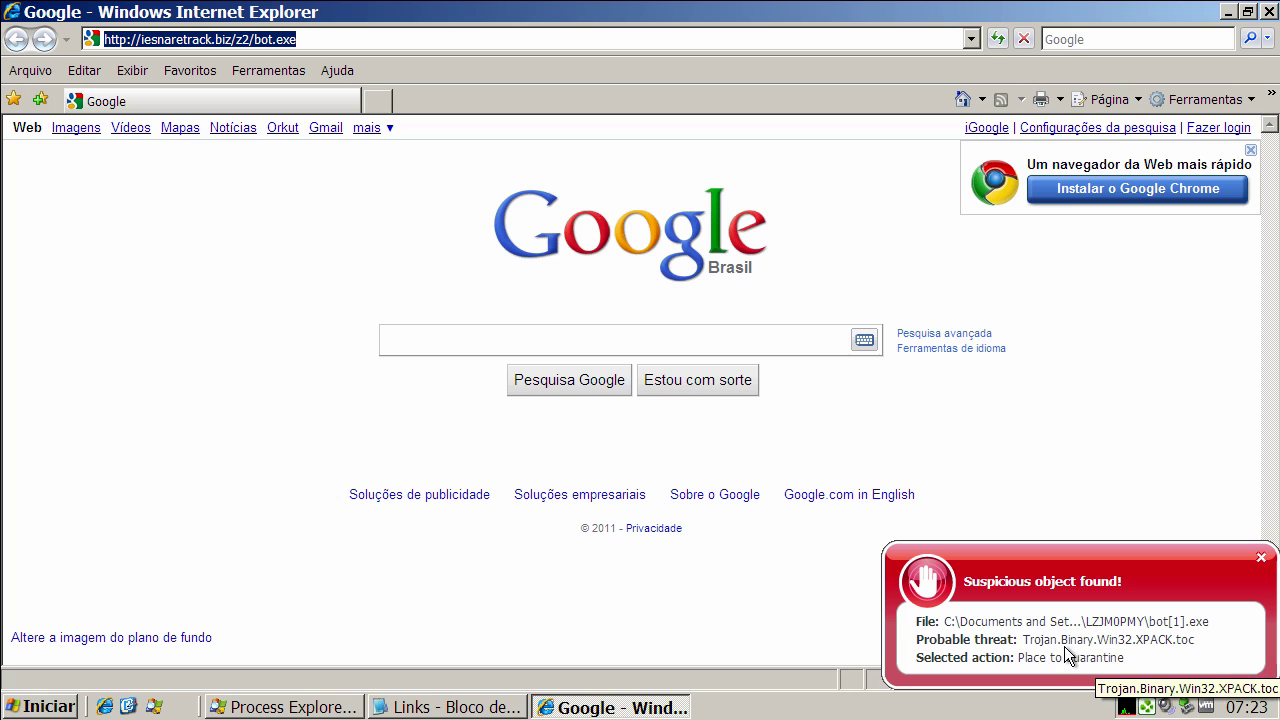
{"action": "left_click", "coordinate": [1262, 558]}
Copy the first 1.visitorseerdt.co.cc/1/load.php?spl=mdac link from the Links file and load it in Internet Explorer.
{"action": "left_click", "coordinate": [446, 707]}
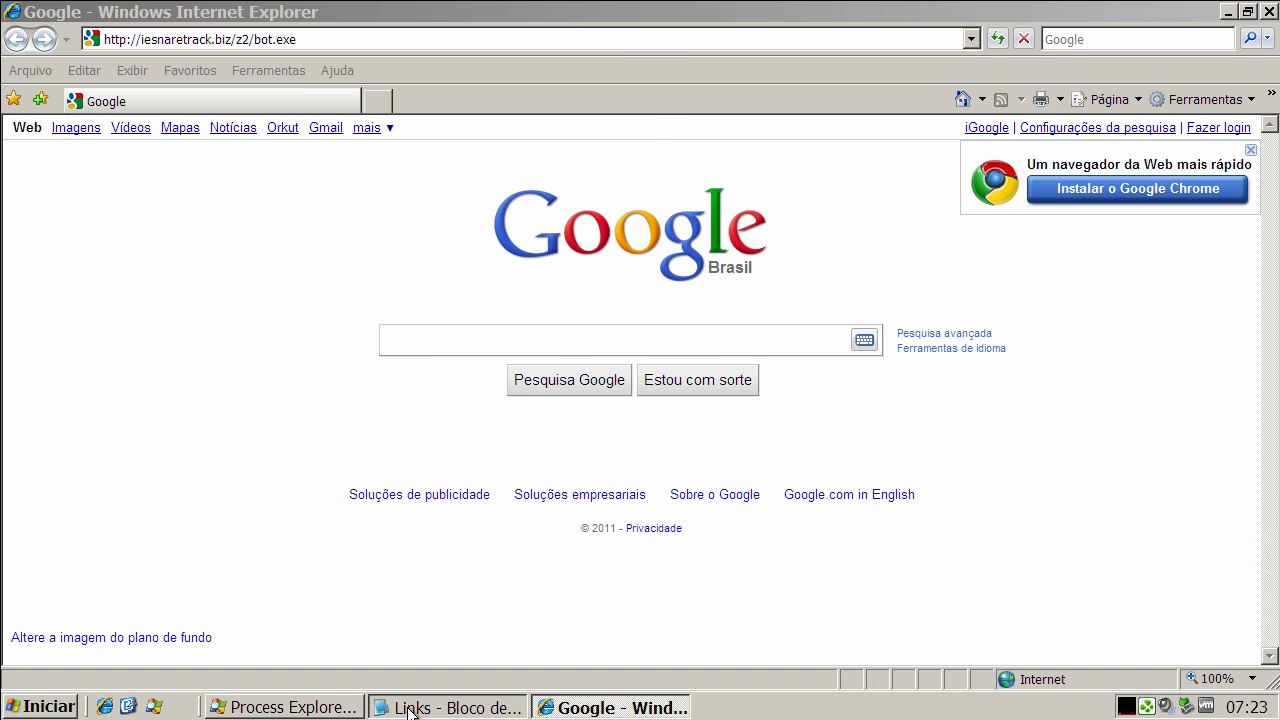
{"action": "double_click", "coordinate": [232, 221]}
{"action": "right_click", "coordinate": [238, 226]}
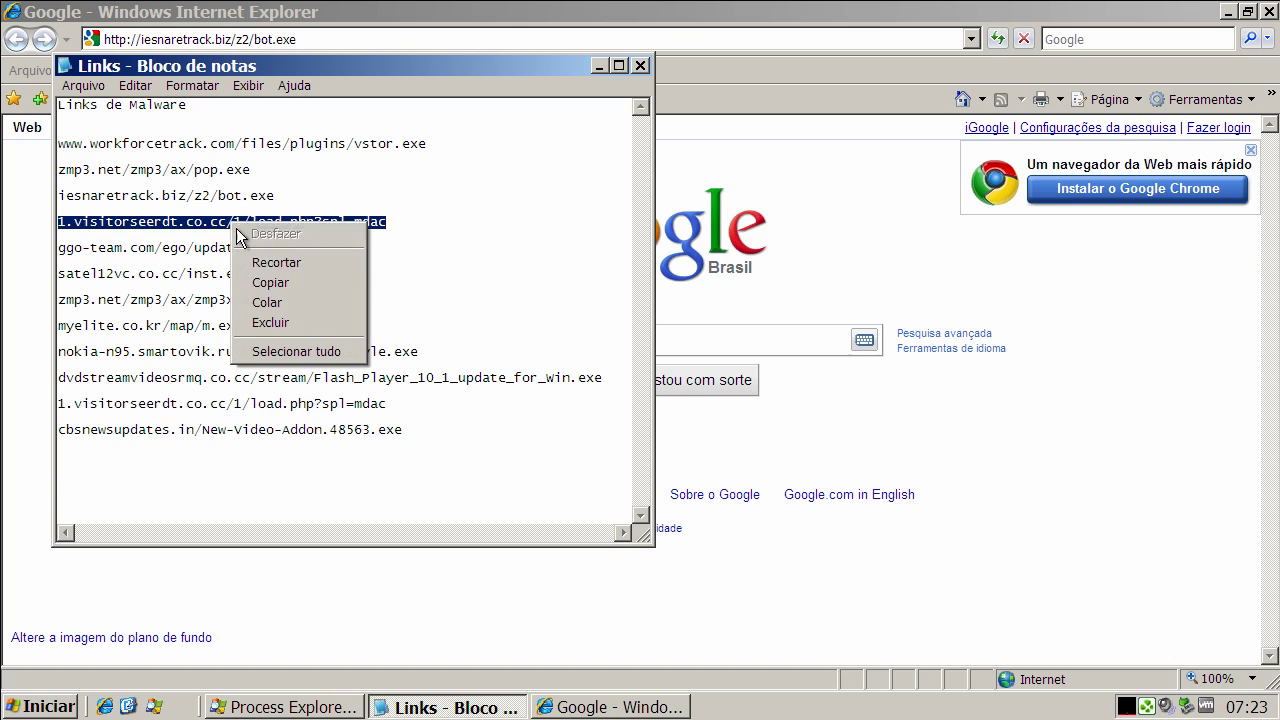
{"action": "left_click", "coordinate": [270, 283]}
{"action": "left_click", "coordinate": [195, 38]}
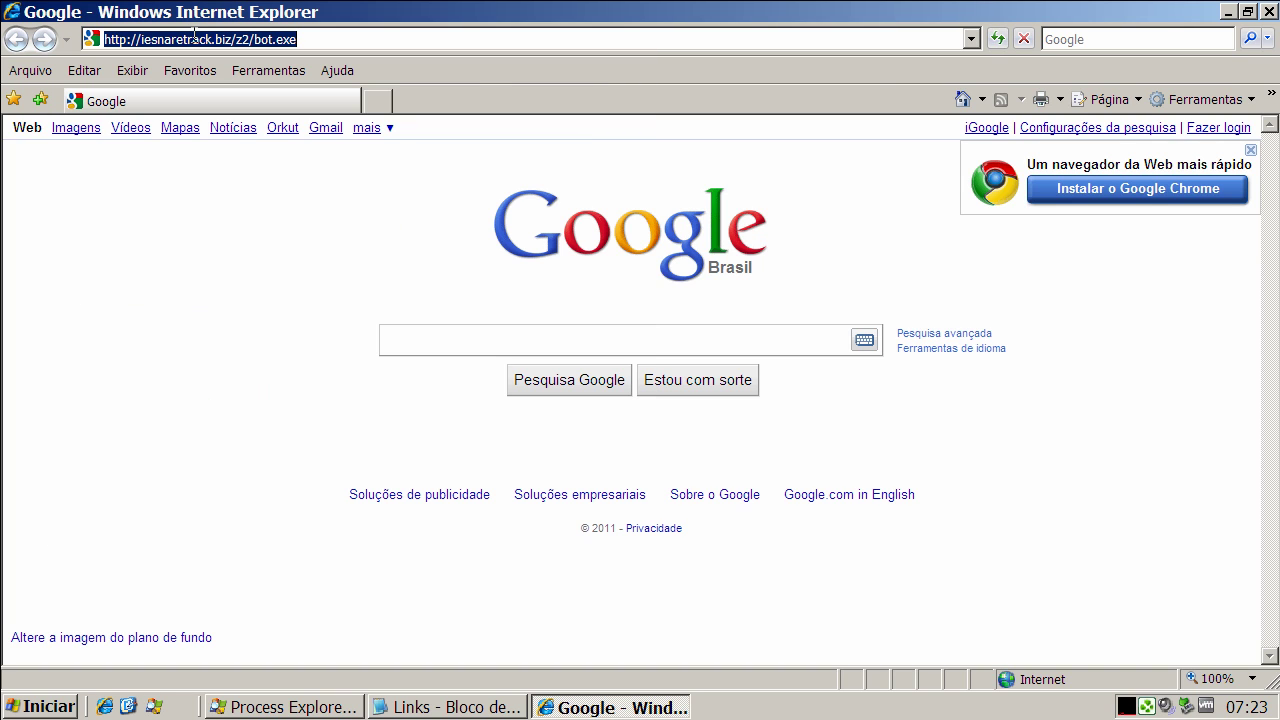
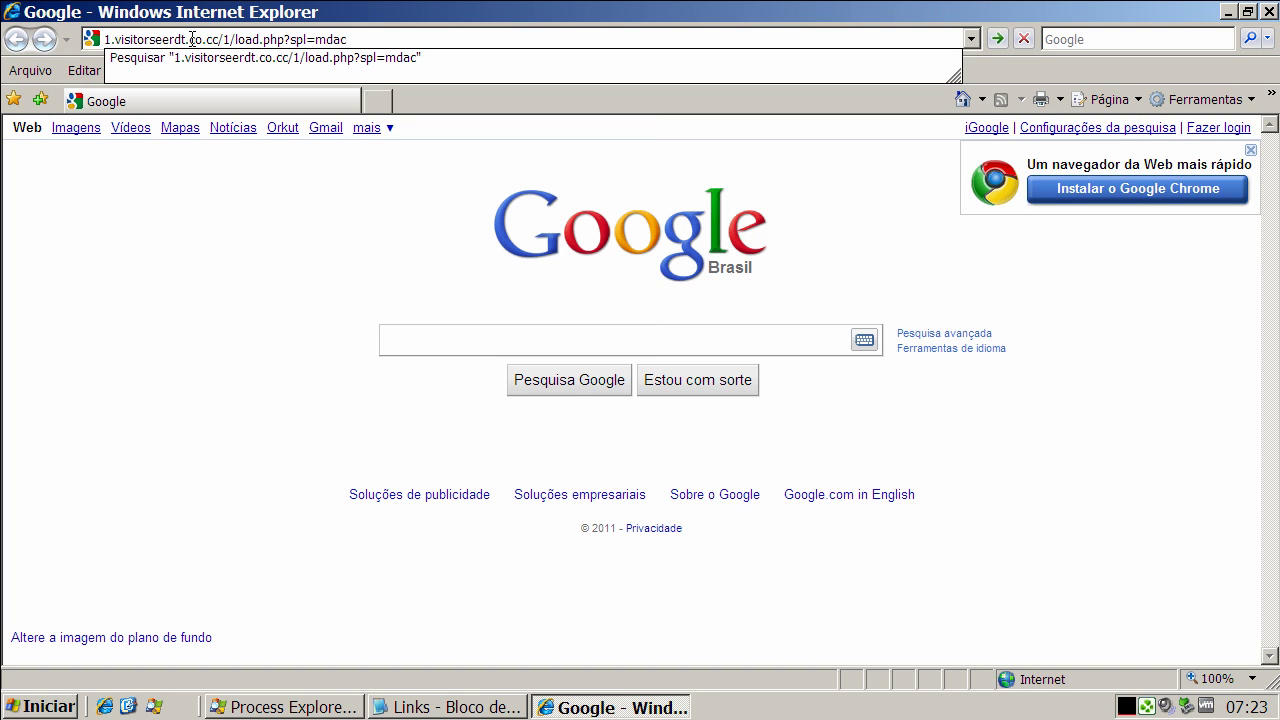
{"action": "key", "text": "Return"}
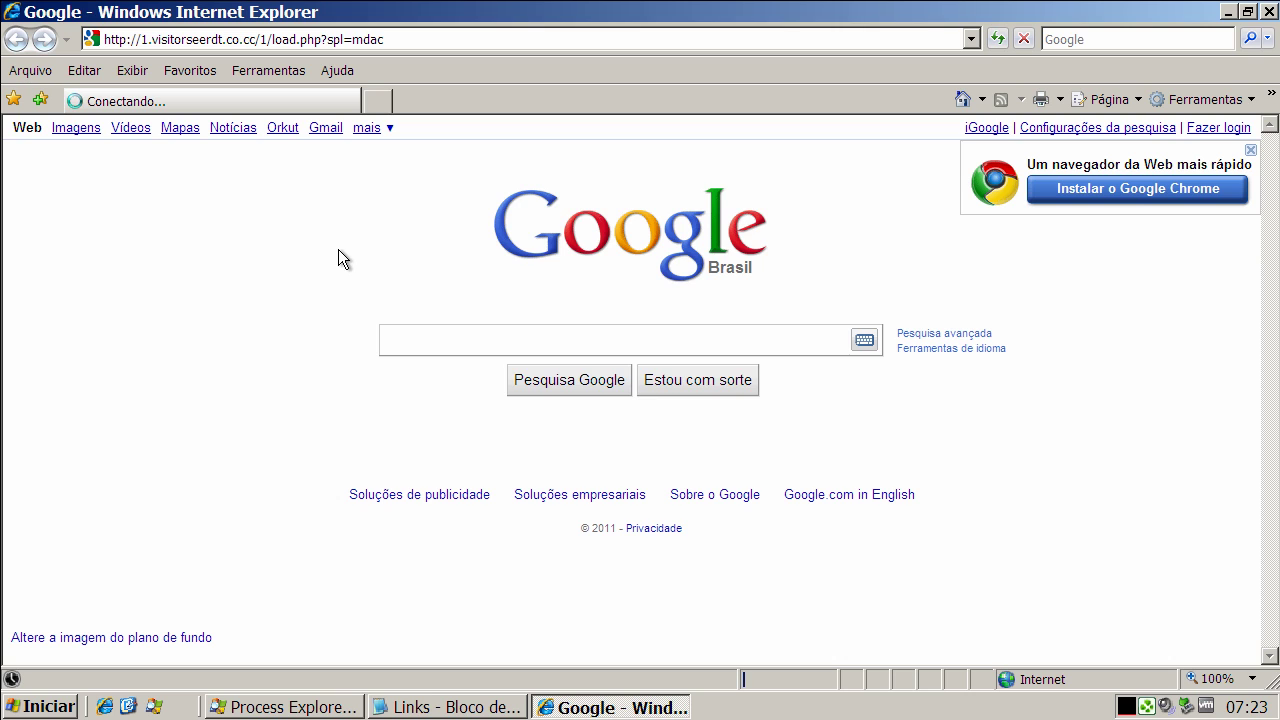
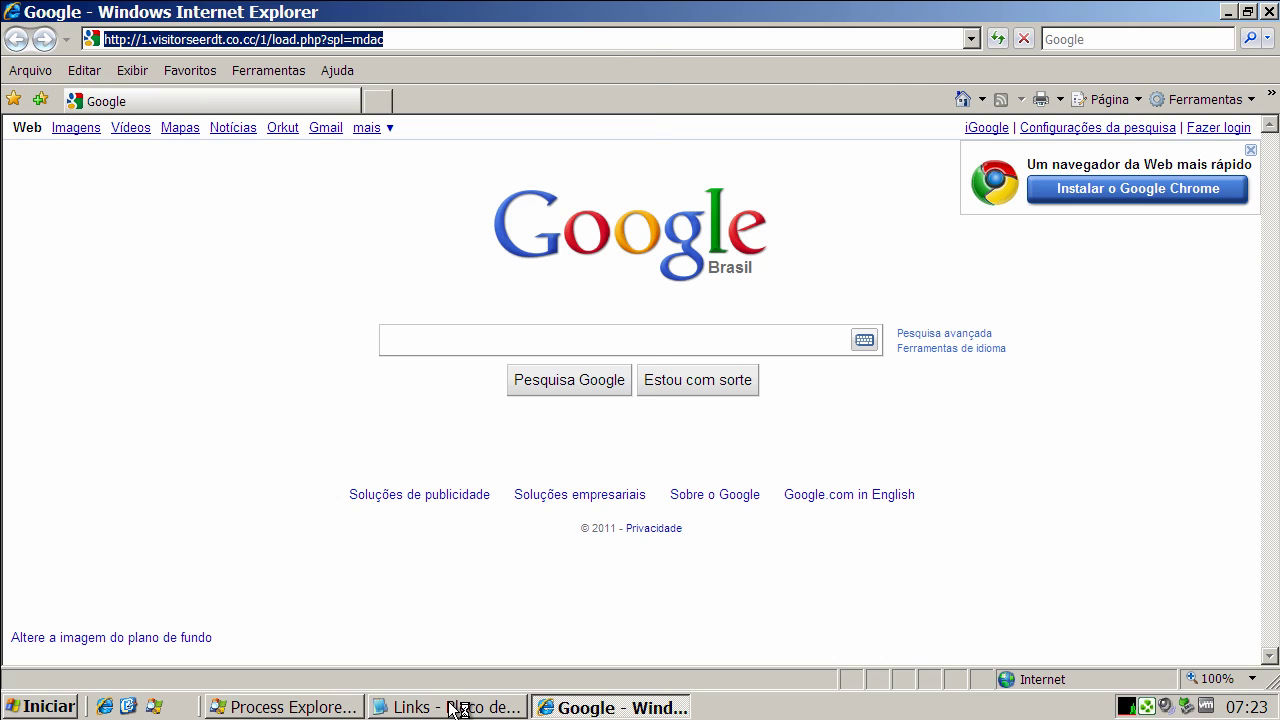
Copy the link ggo-team.com/ego/update.exe from the Links file, minimize the file and load the link in Internet Explorer.
{"action": "left_click", "coordinate": [458, 708]}
{"action": "double_click", "coordinate": [205, 242]}
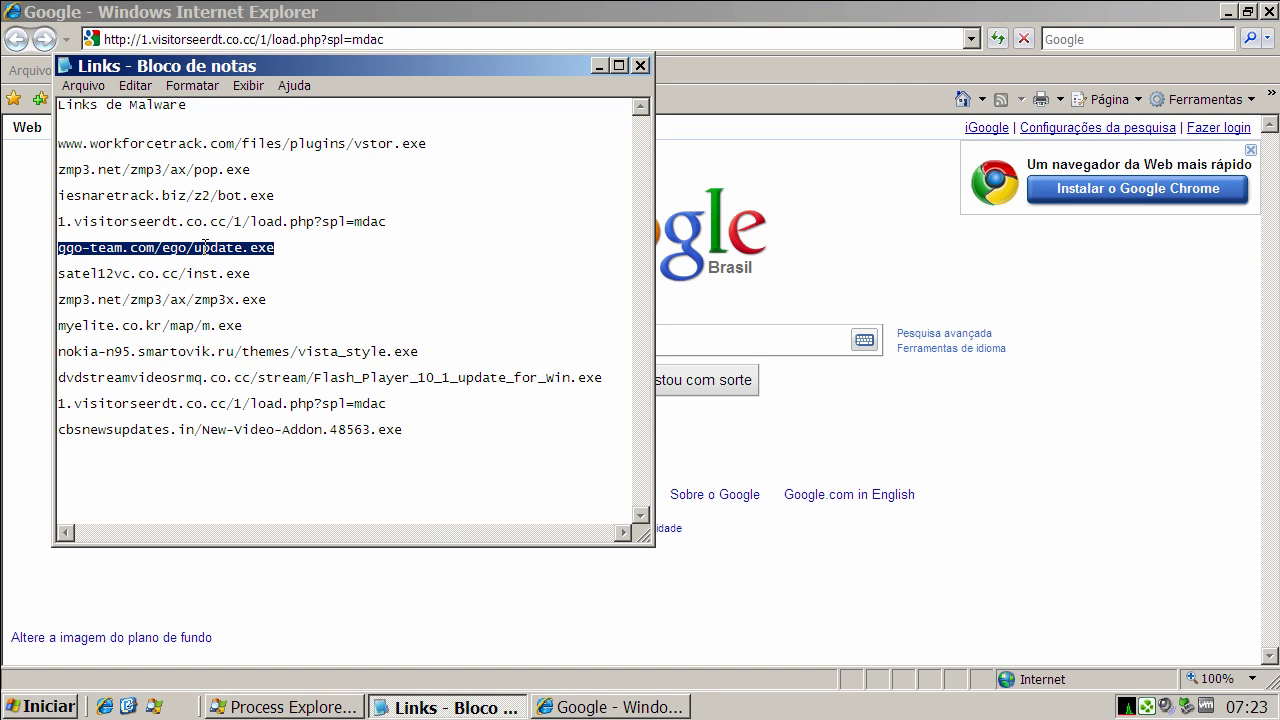
{"action": "right_click", "coordinate": [205, 247]}
{"action": "left_click", "coordinate": [262, 306]}
{"action": "left_click", "coordinate": [602, 67]}
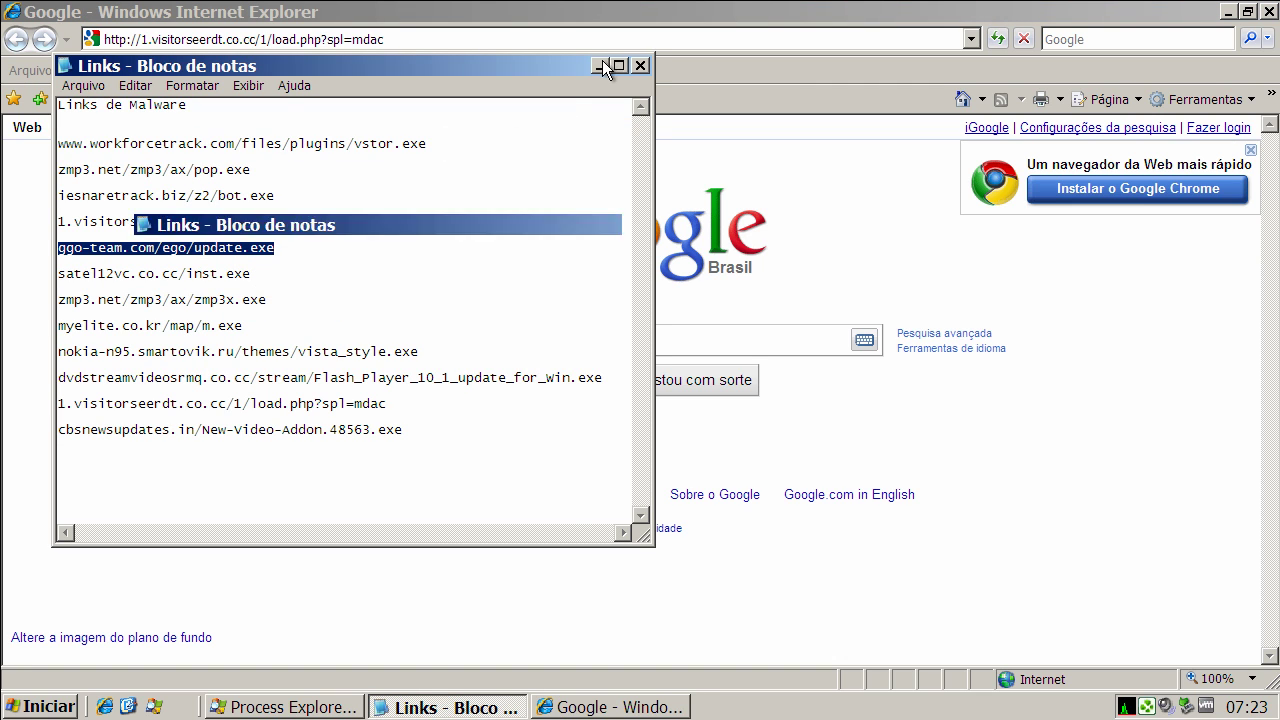
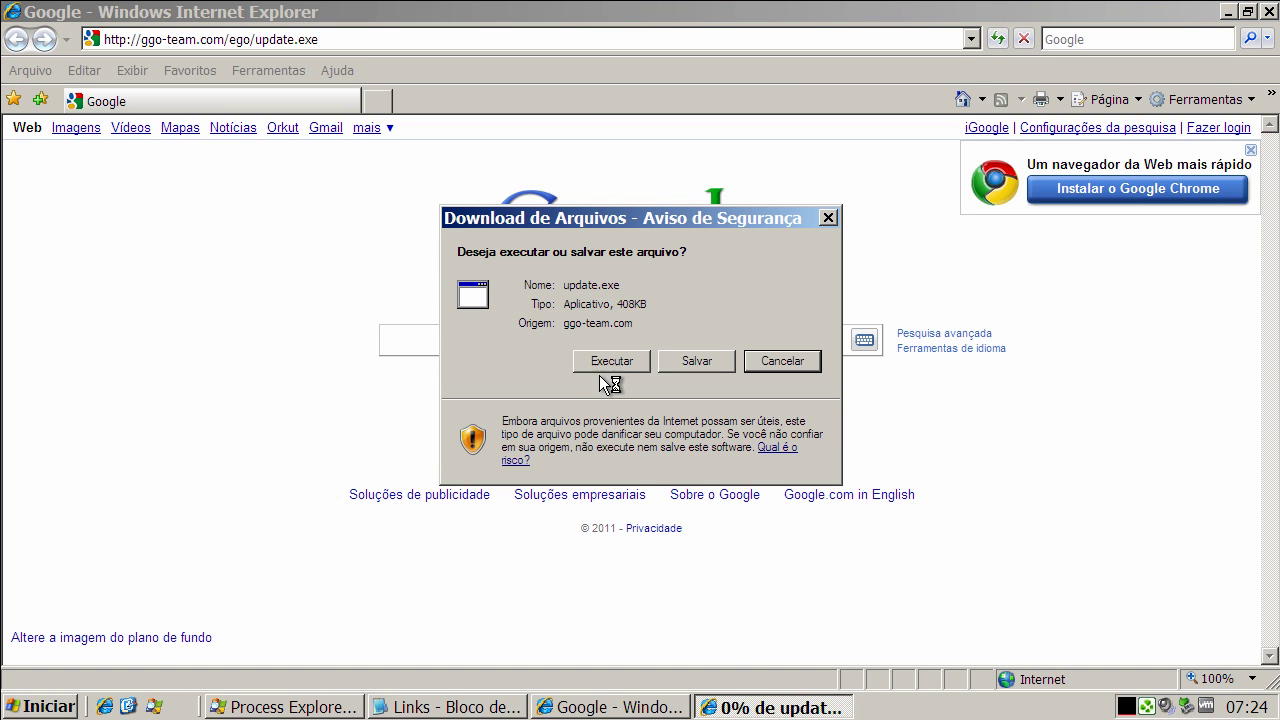
Run the update.exe download, place the suspicious file in quarantine, and dismiss the error after trying to execute it.
{"action": "left_click", "coordinate": [607, 361]}
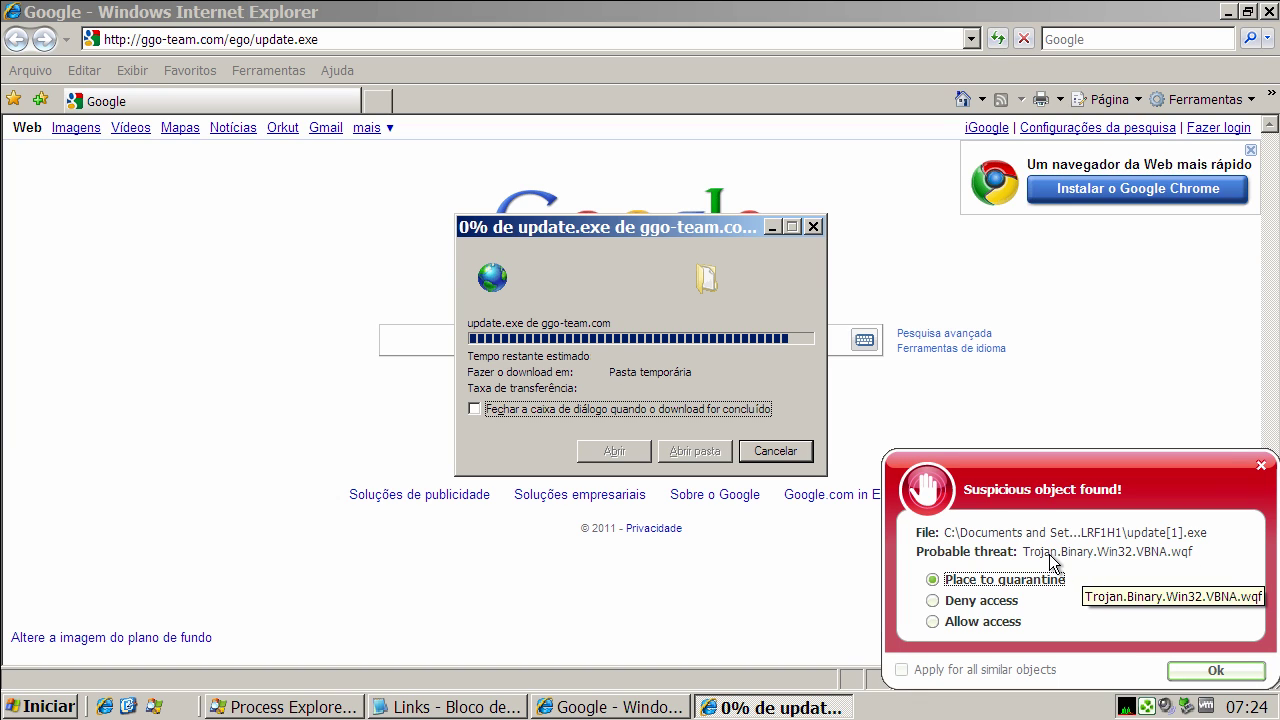
{"action": "left_click", "coordinate": [1093, 556]}
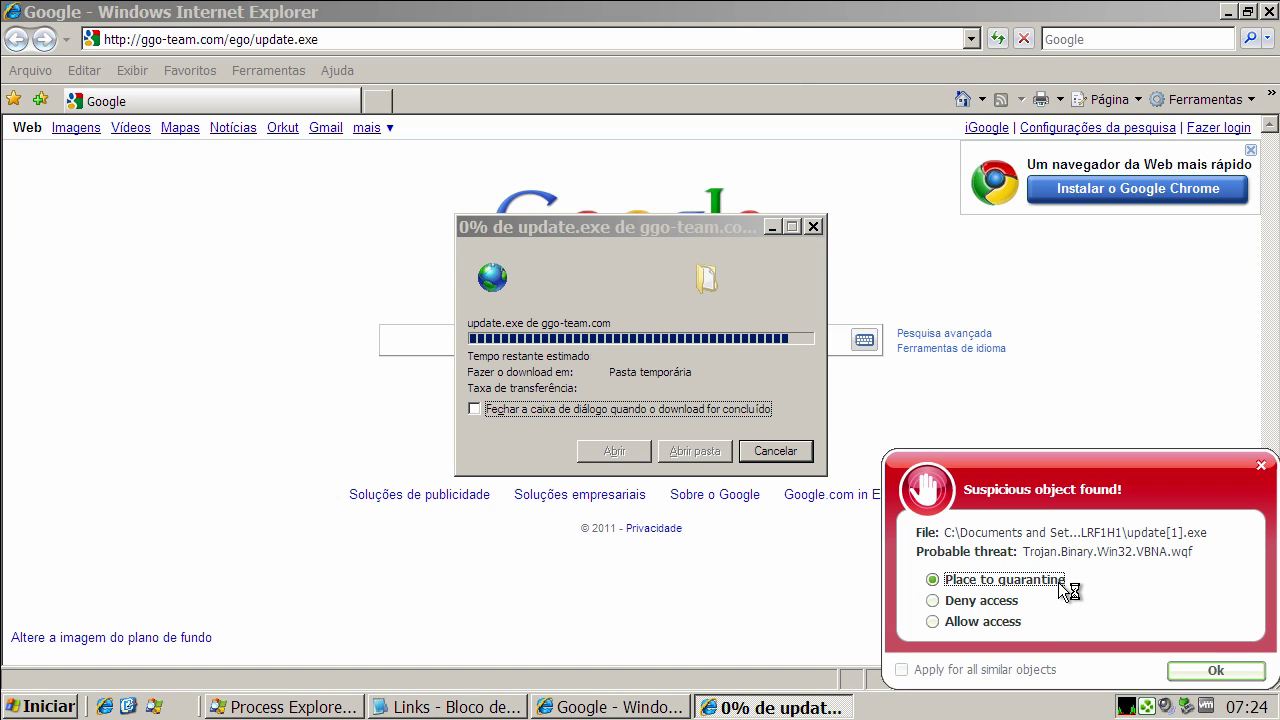
{"action": "left_click", "coordinate": [1216, 671]}
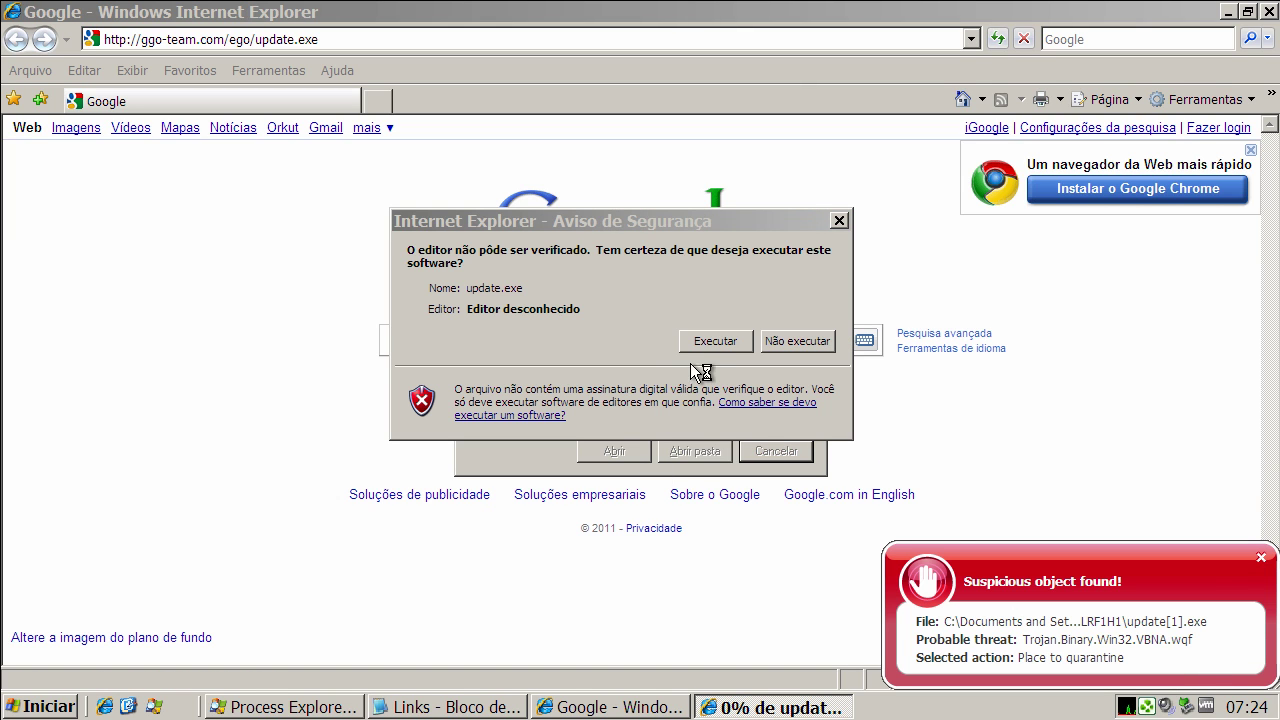
{"action": "left_click", "coordinate": [712, 342]}
{"action": "left_click", "coordinate": [644, 406]}
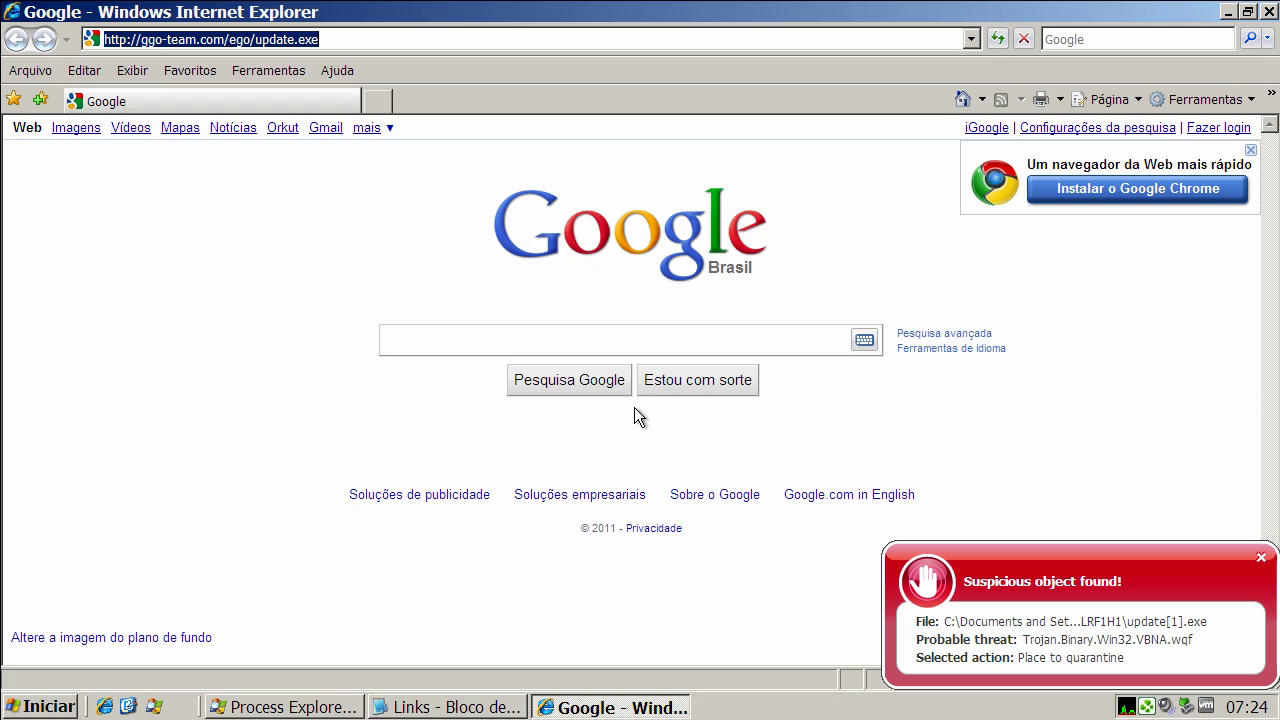
Copy the link satel12vc.co.cc/inst.exe from the Links file, load it in Internet Explorer and run the download.
{"action": "left_click", "coordinate": [430, 708]}
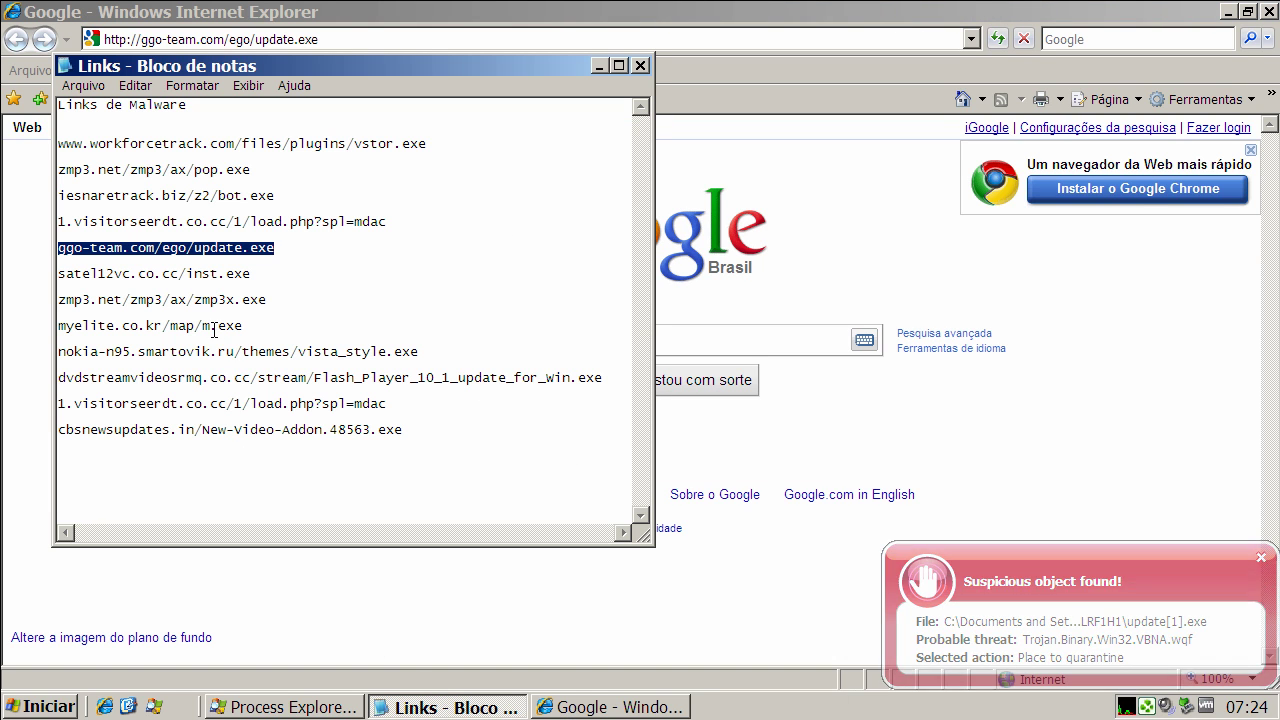
{"action": "double_click", "coordinate": [198, 273]}
{"action": "right_click", "coordinate": [198, 273]}
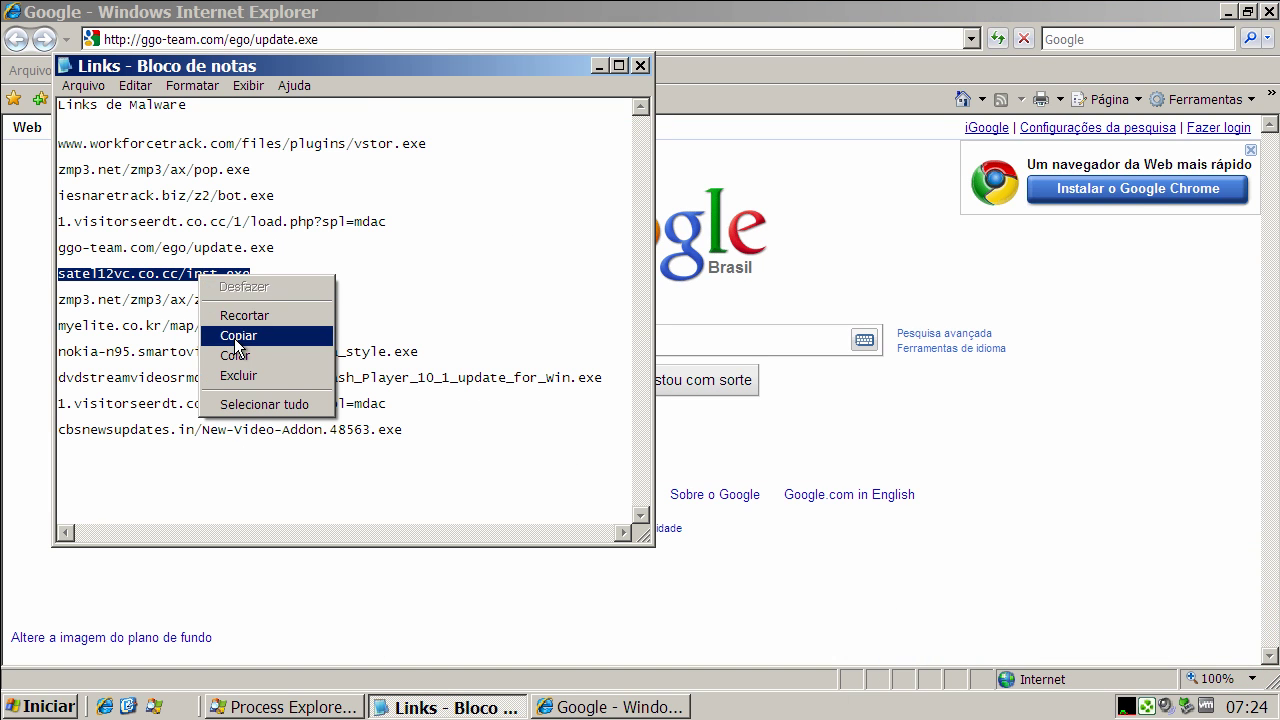
{"action": "left_click", "coordinate": [243, 334]}
{"action": "left_click", "coordinate": [597, 66]}
{"action": "left_click", "coordinate": [391, 40]}
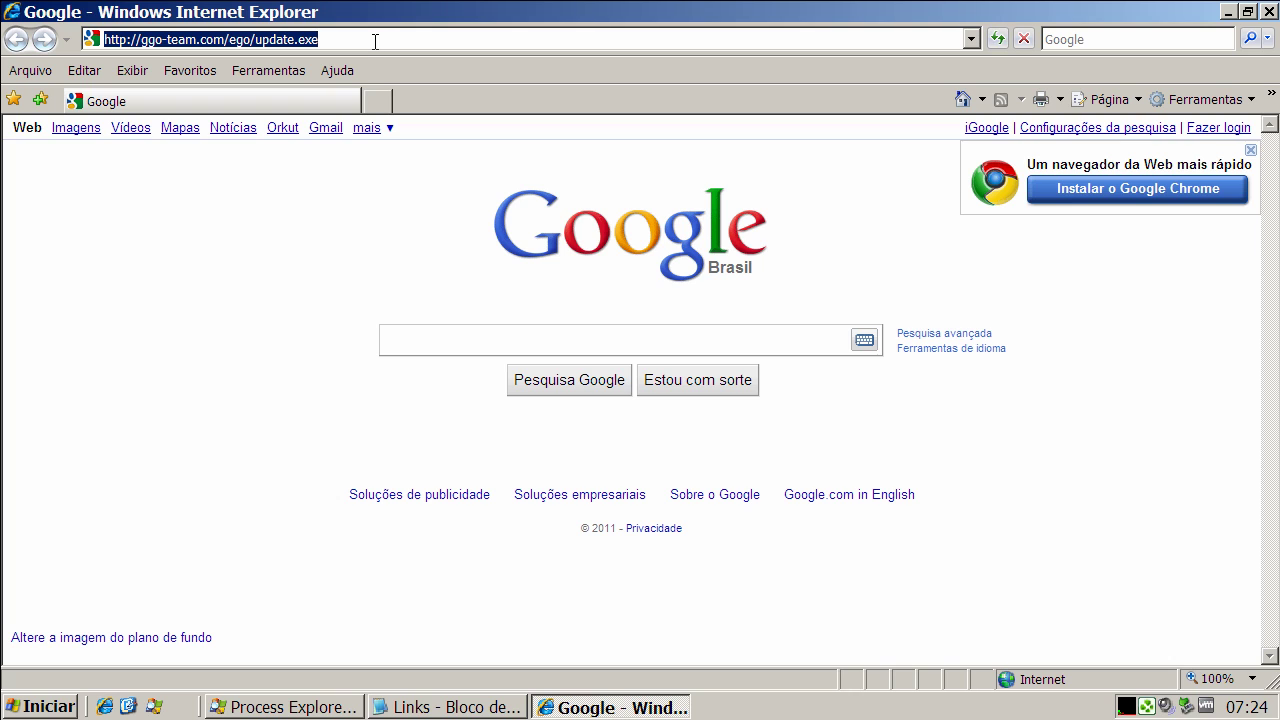
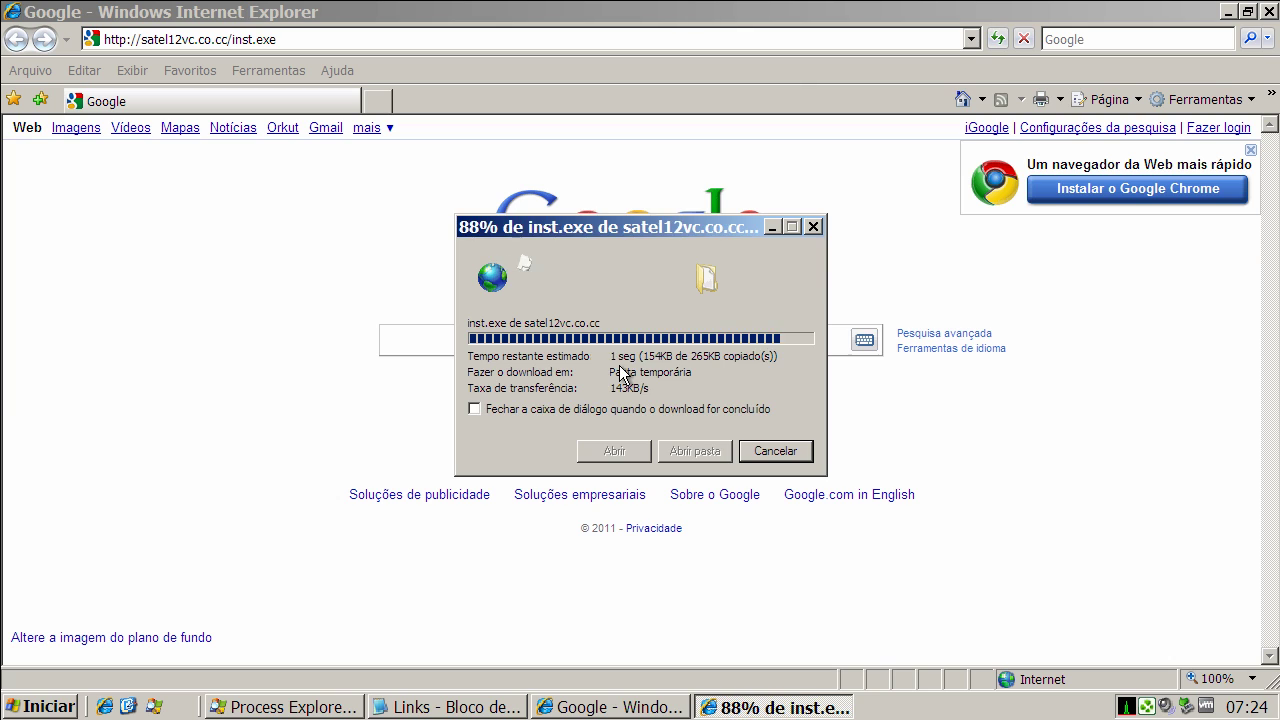
{"action": "left_click", "coordinate": [754, 372]}
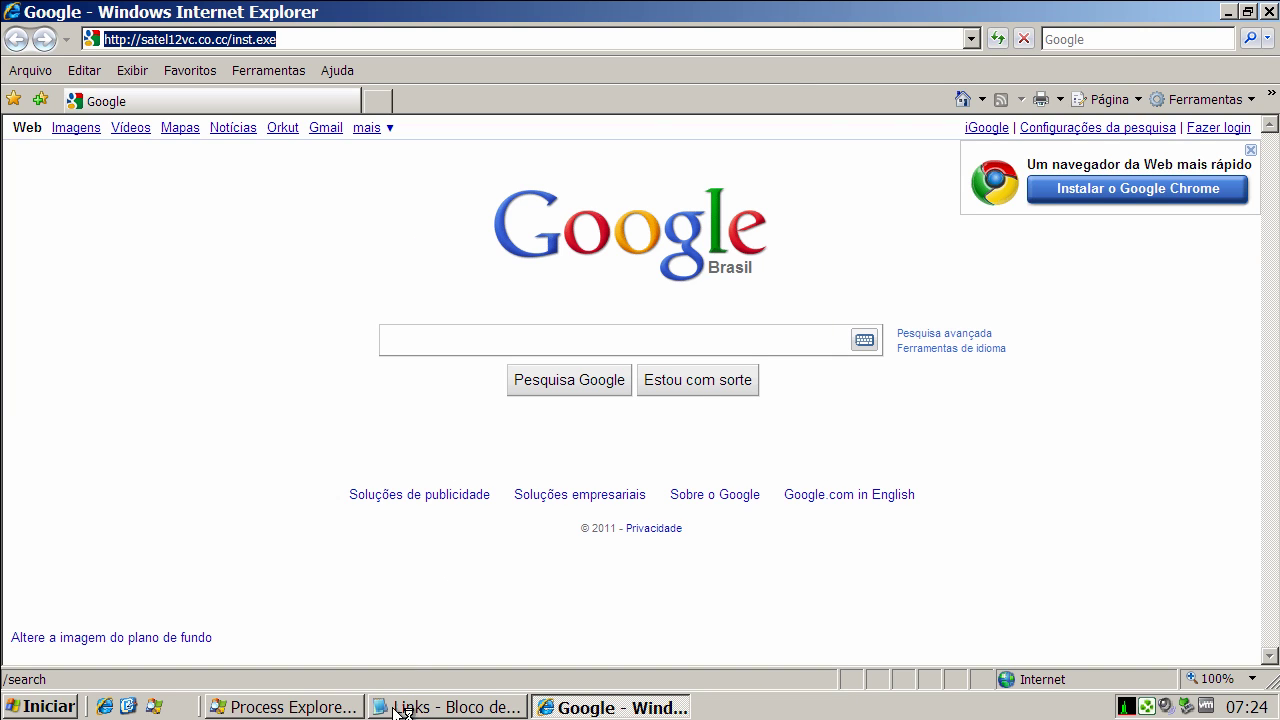
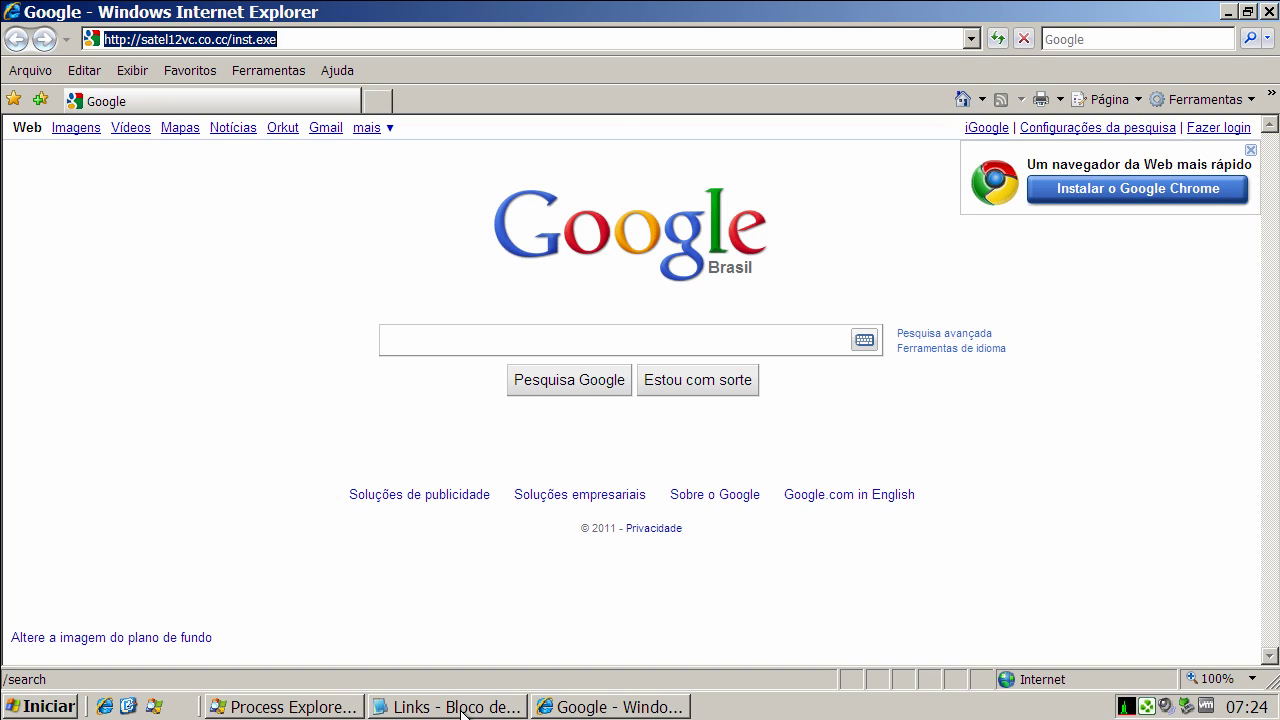
Copy the link zmp3.net/zmp3/ax/zmp3x.exe from the Links file, load it in Internet Explorer and run the download.
{"action": "left_click", "coordinate": [461, 711]}
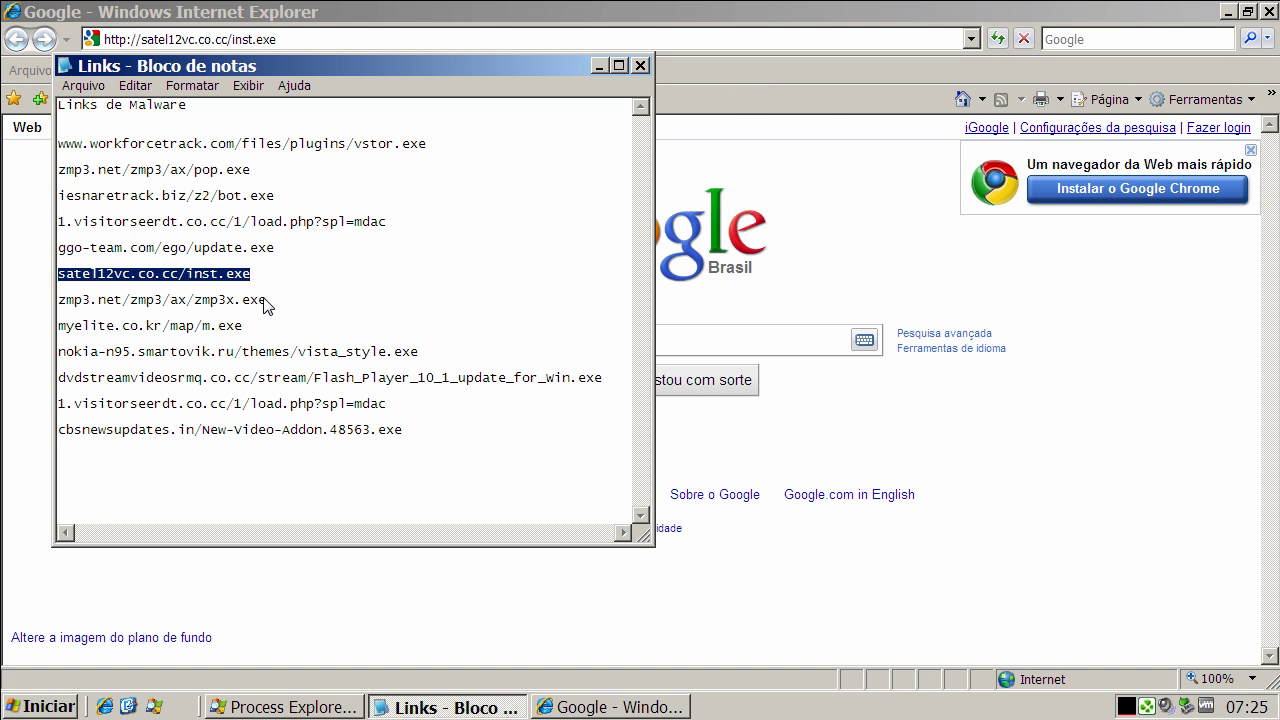
{"action": "left_click_drag", "start_coordinate": [263, 297], "coordinate": [56, 300]}
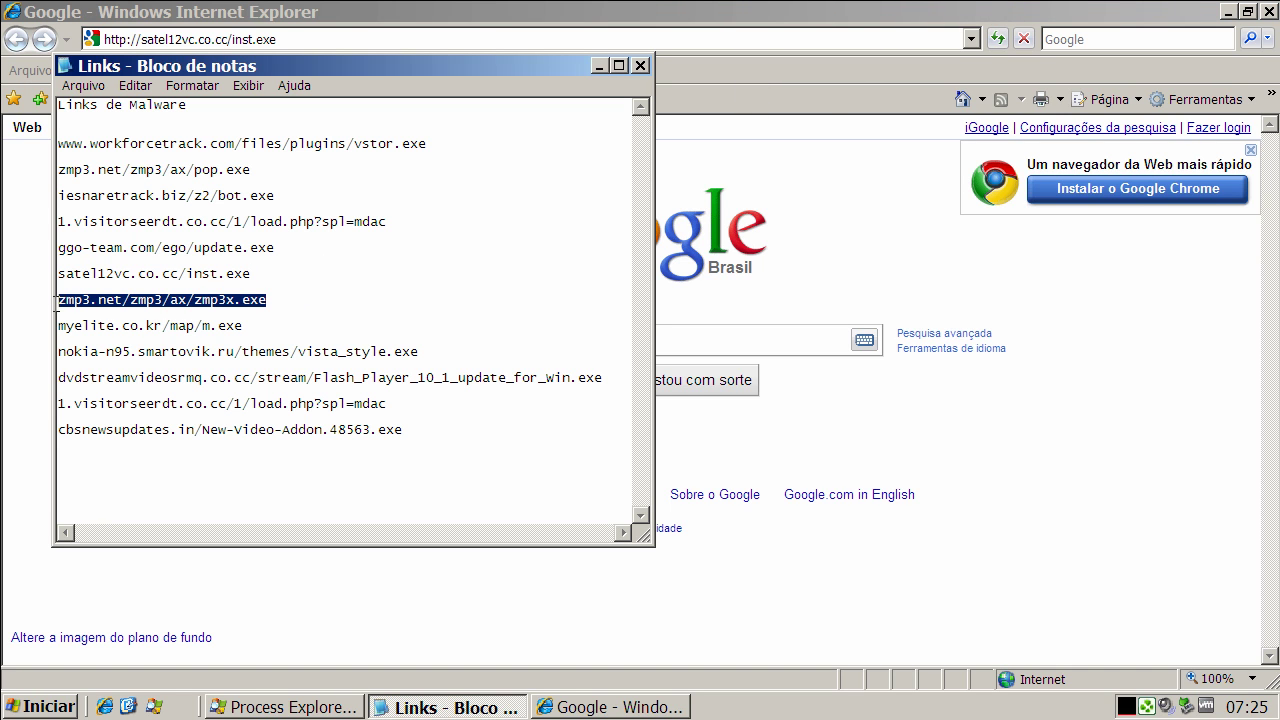
{"action": "right_click", "coordinate": [74, 305]}
{"action": "left_click", "coordinate": [112, 362]}
{"action": "left_click", "coordinate": [599, 66]}
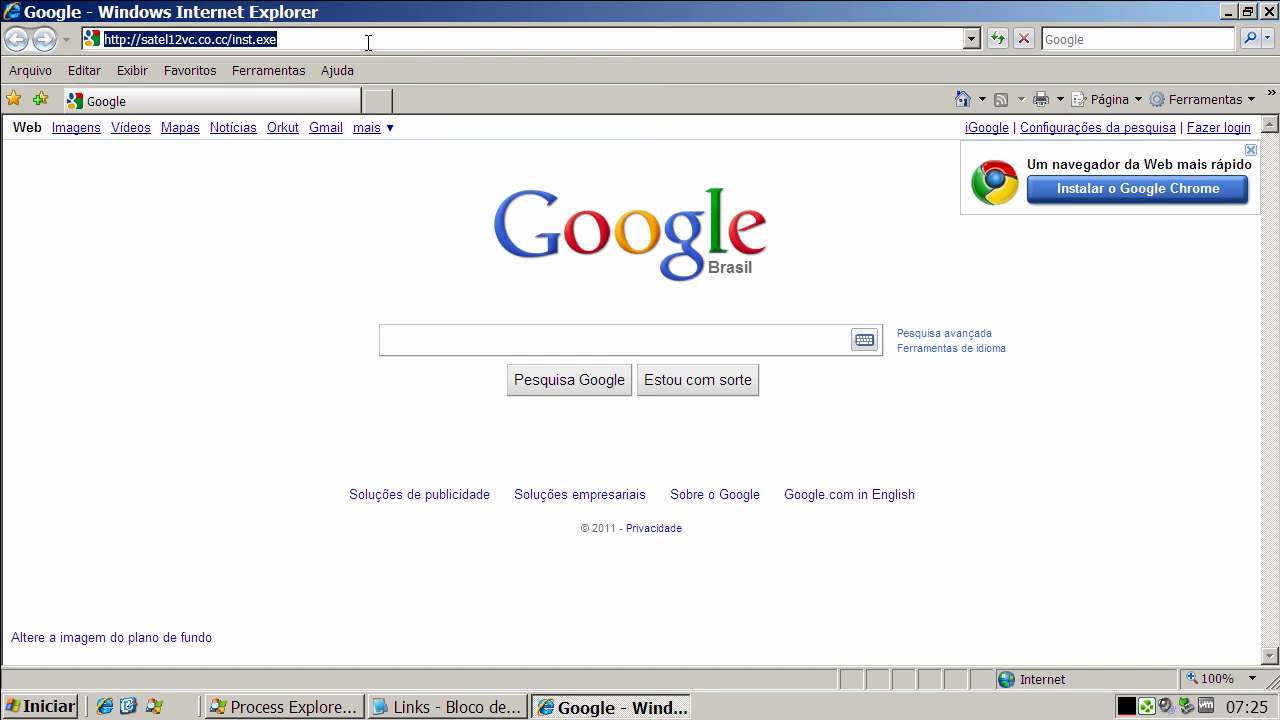
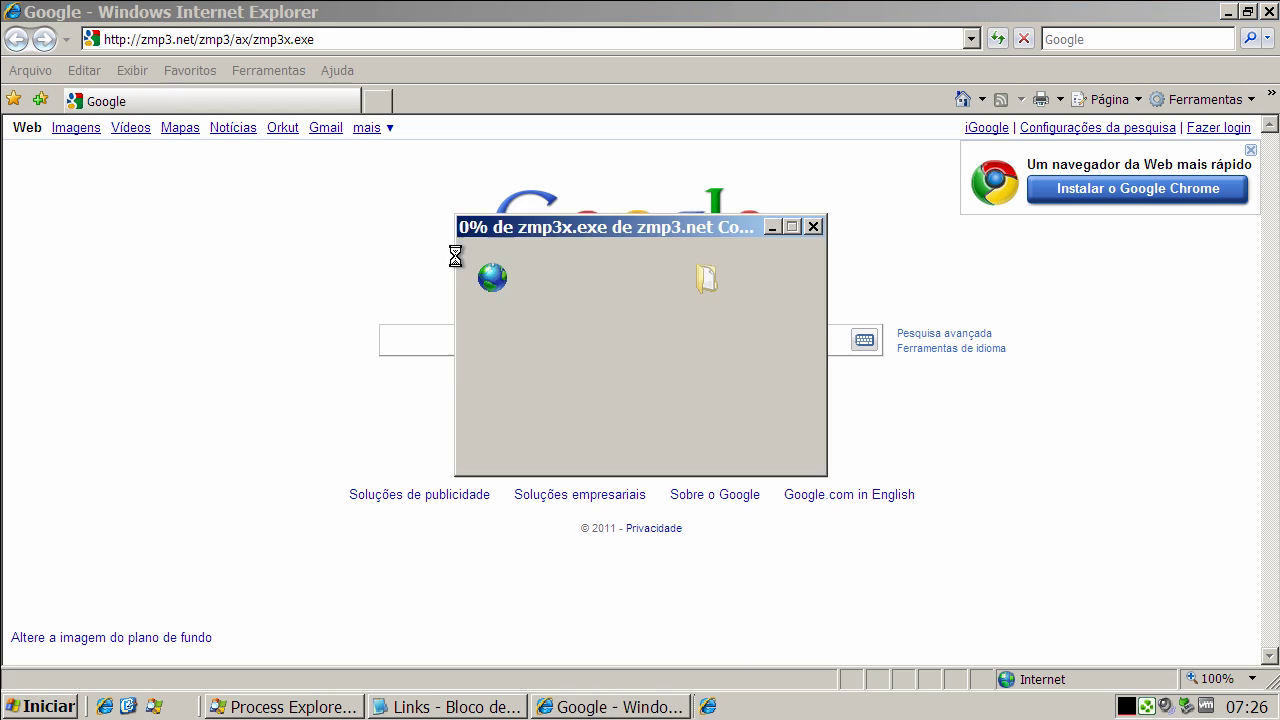
{"action": "left_click", "coordinate": [598, 356]}
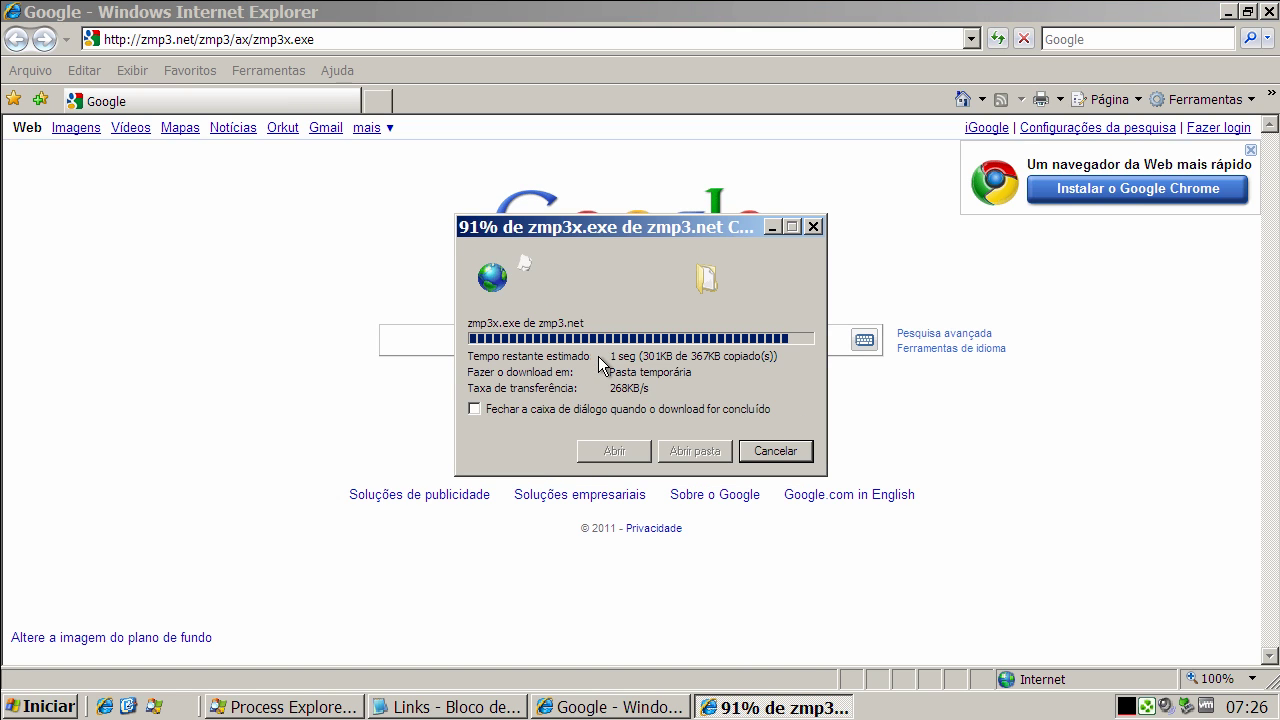
{"action": "left_click", "coordinate": [713, 377]}
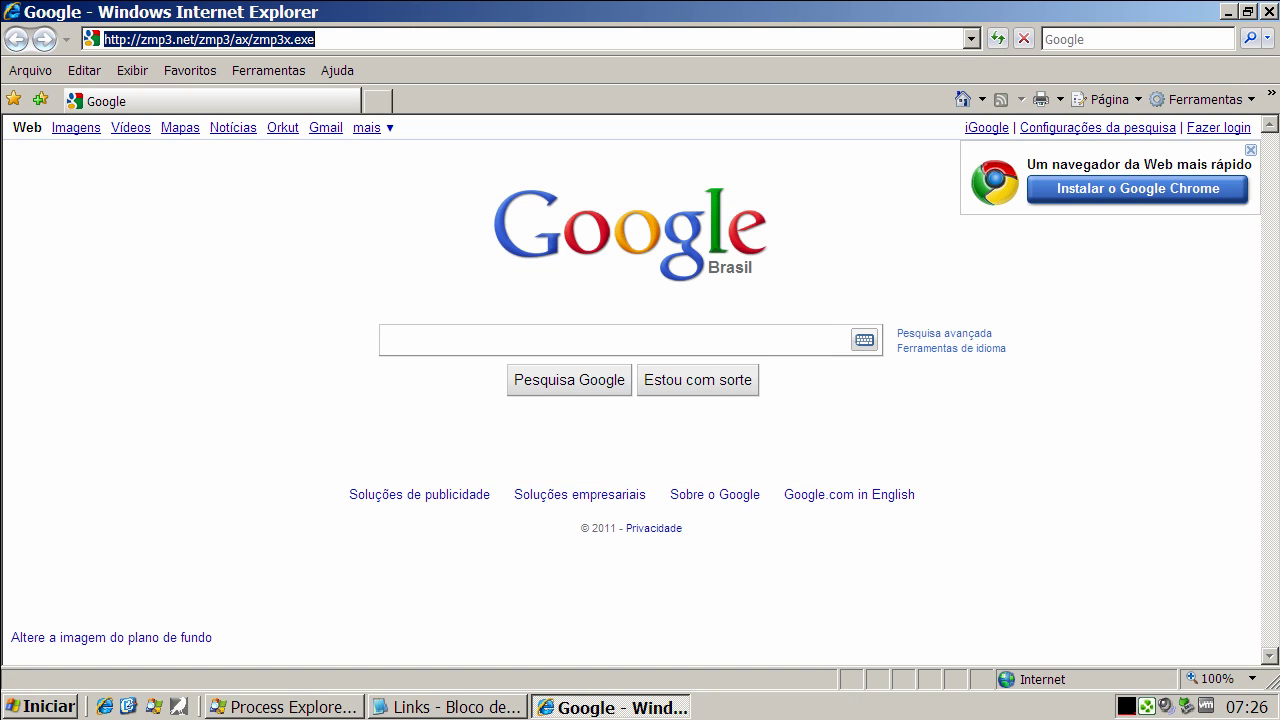
Copy the link myelite.co.kr/map/m.exe from the Links file and load it in Internet Explorer.
{"action": "left_click", "coordinate": [410, 708]}
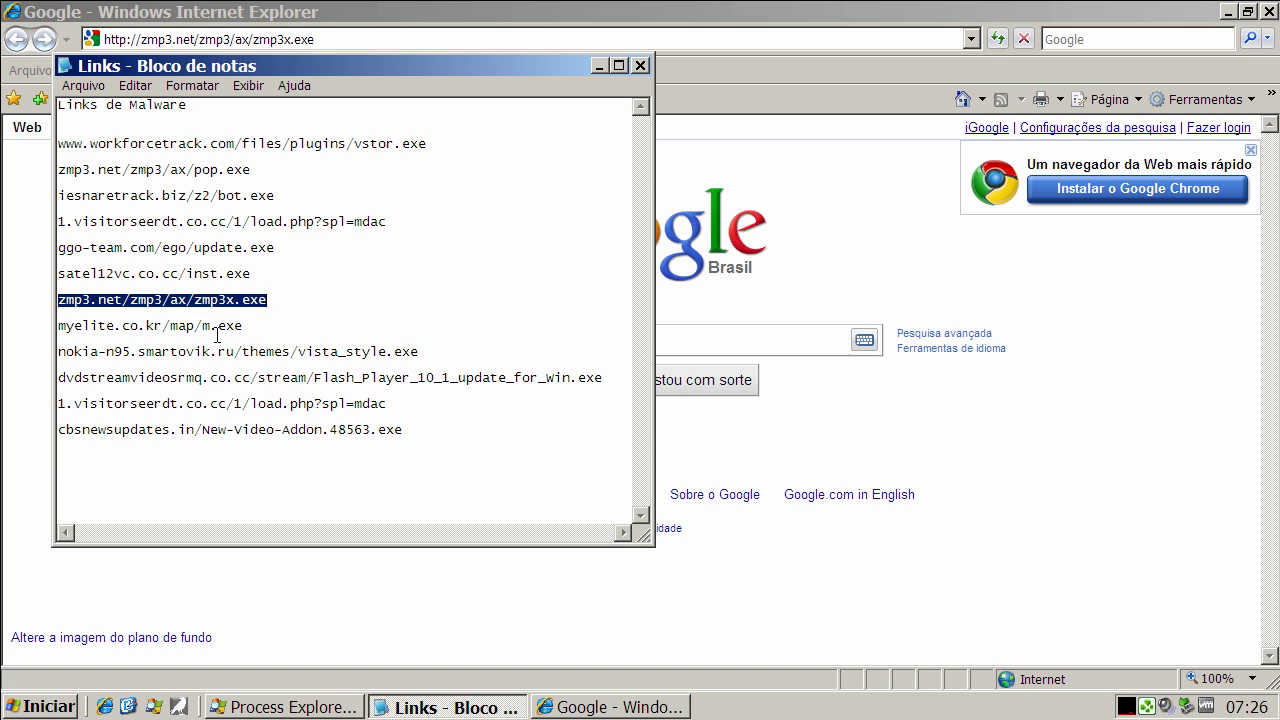
{"action": "double_click", "coordinate": [216, 327]}
{"action": "right_click", "coordinate": [216, 330]}
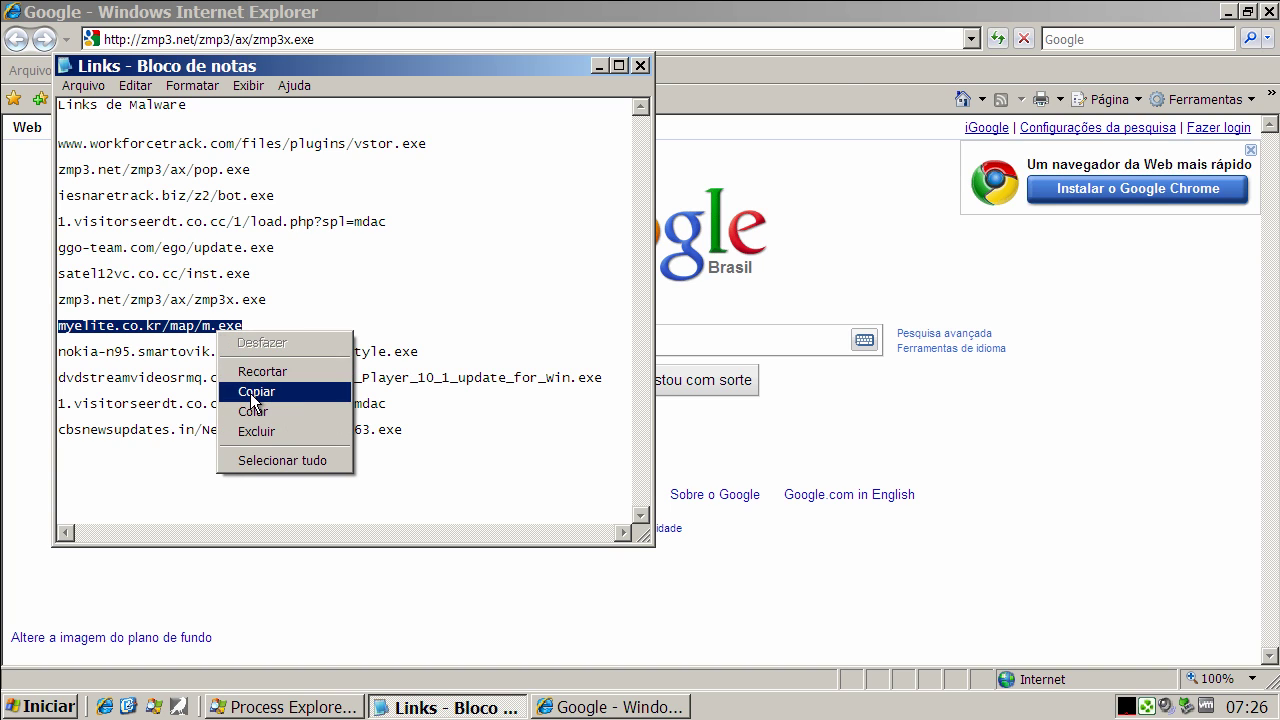
{"action": "left_click", "coordinate": [300, 392]}
{"action": "left_click", "coordinate": [336, 47]}
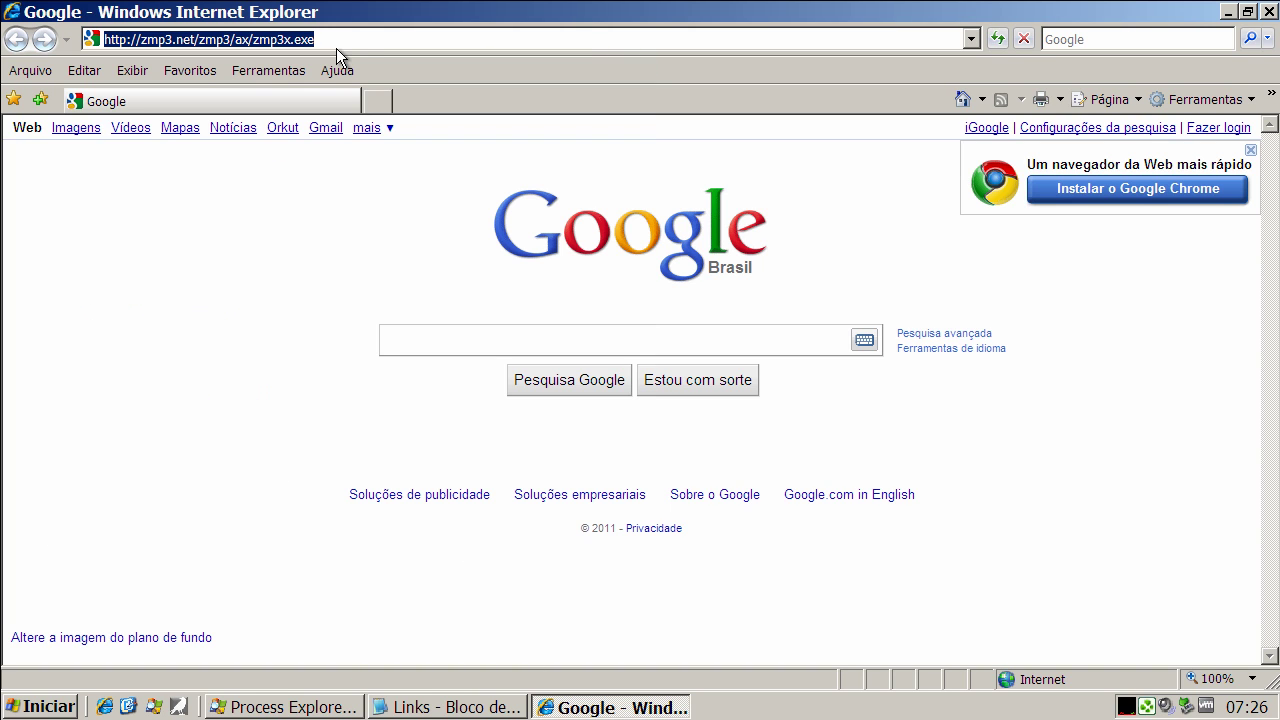
{"action": "key", "text": "ctrl+v"}
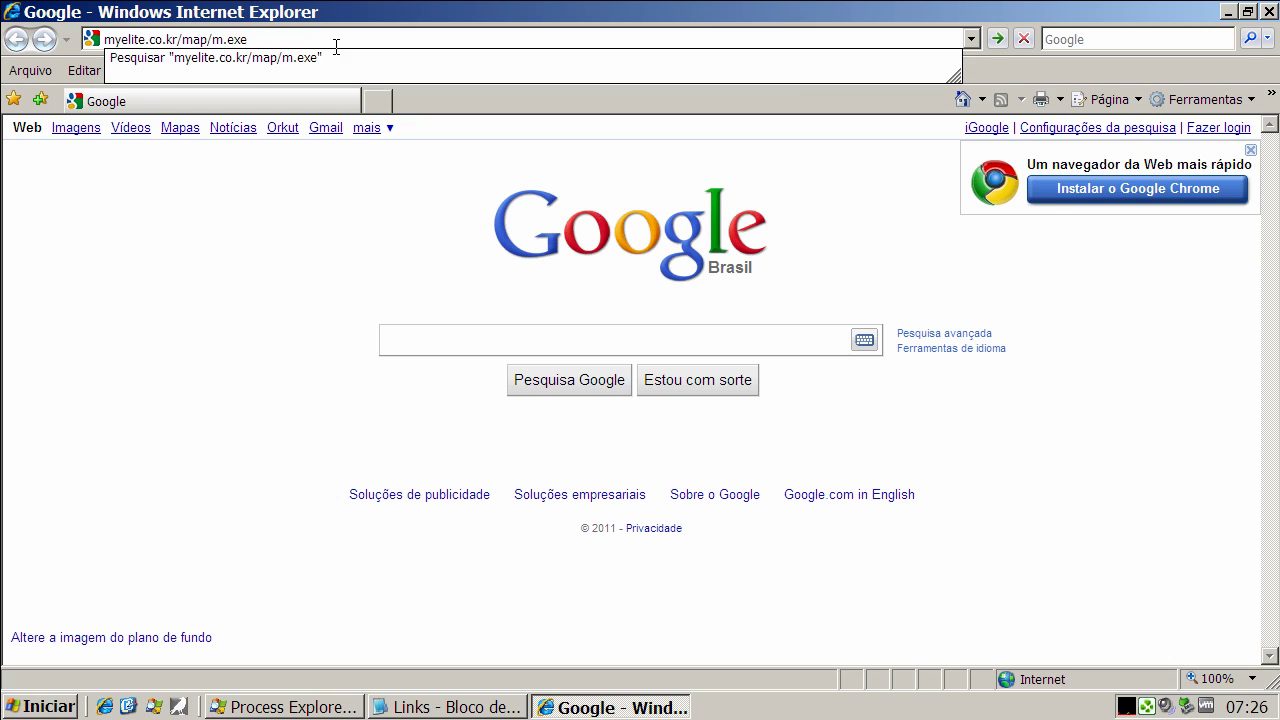
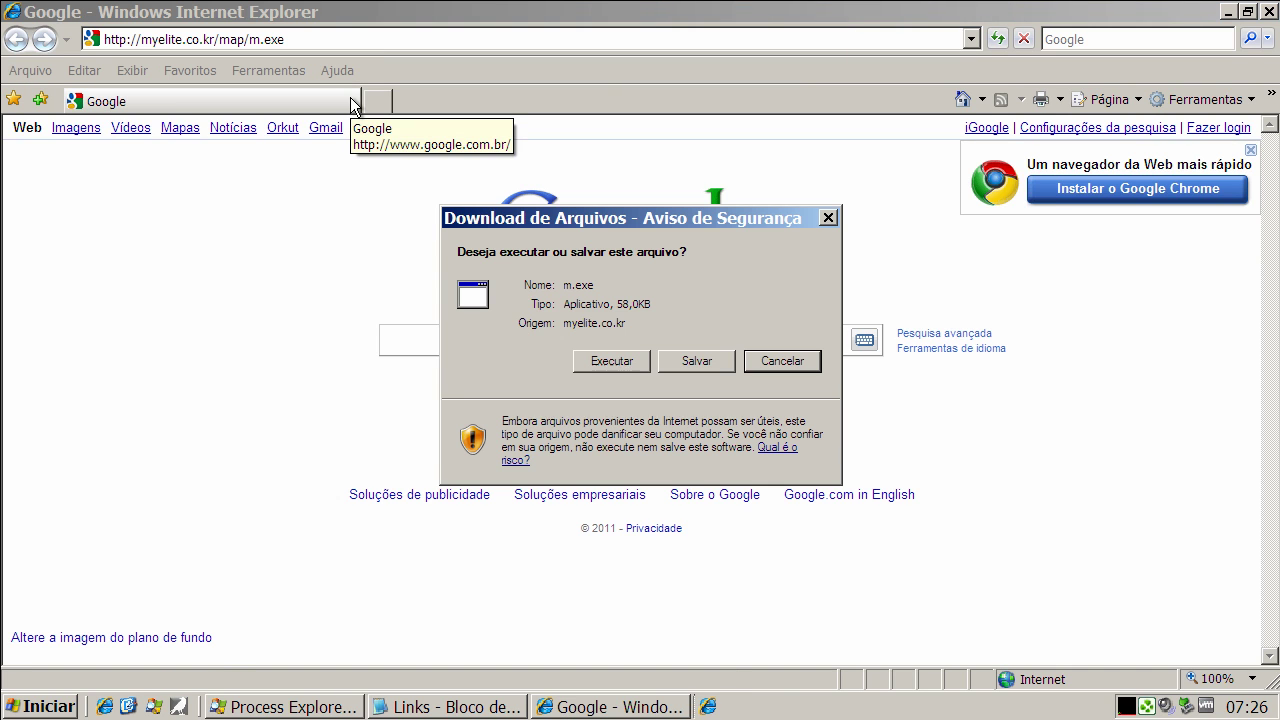
Run the m.exe download despite the unknown publisher and decline sending the error report.
{"action": "left_click", "coordinate": [610, 363]}
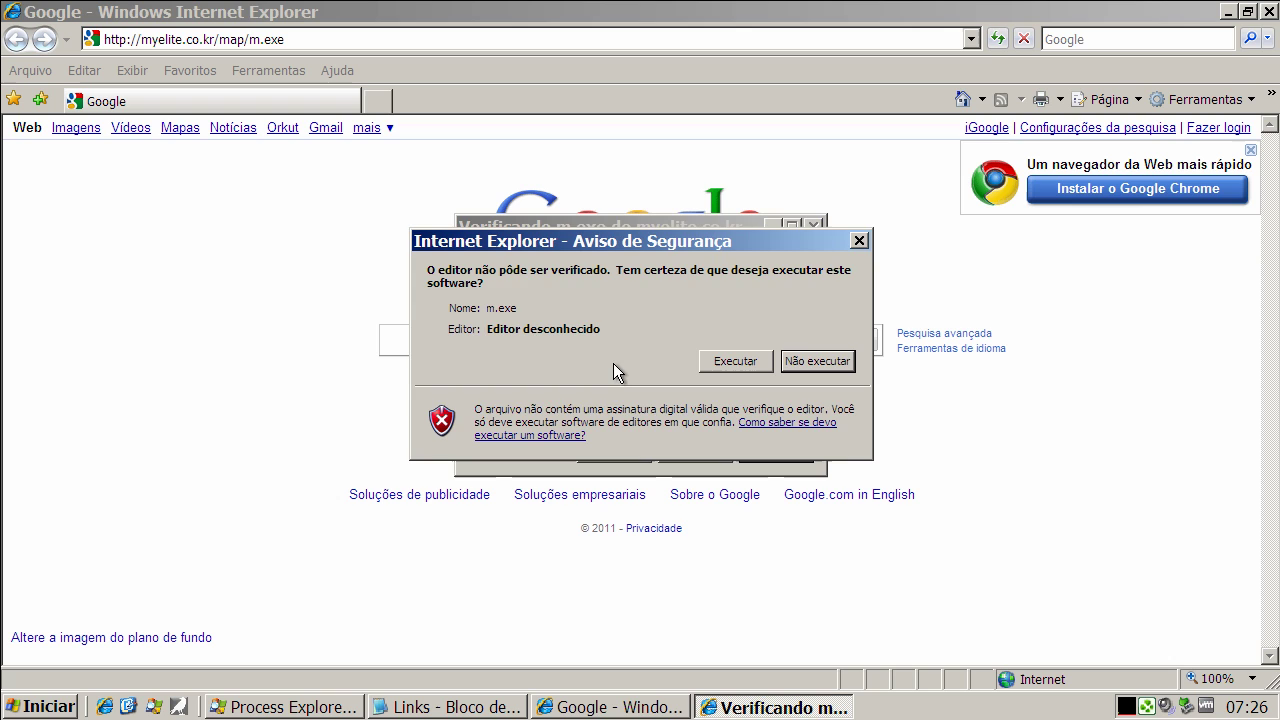
{"action": "left_click", "coordinate": [712, 364]}
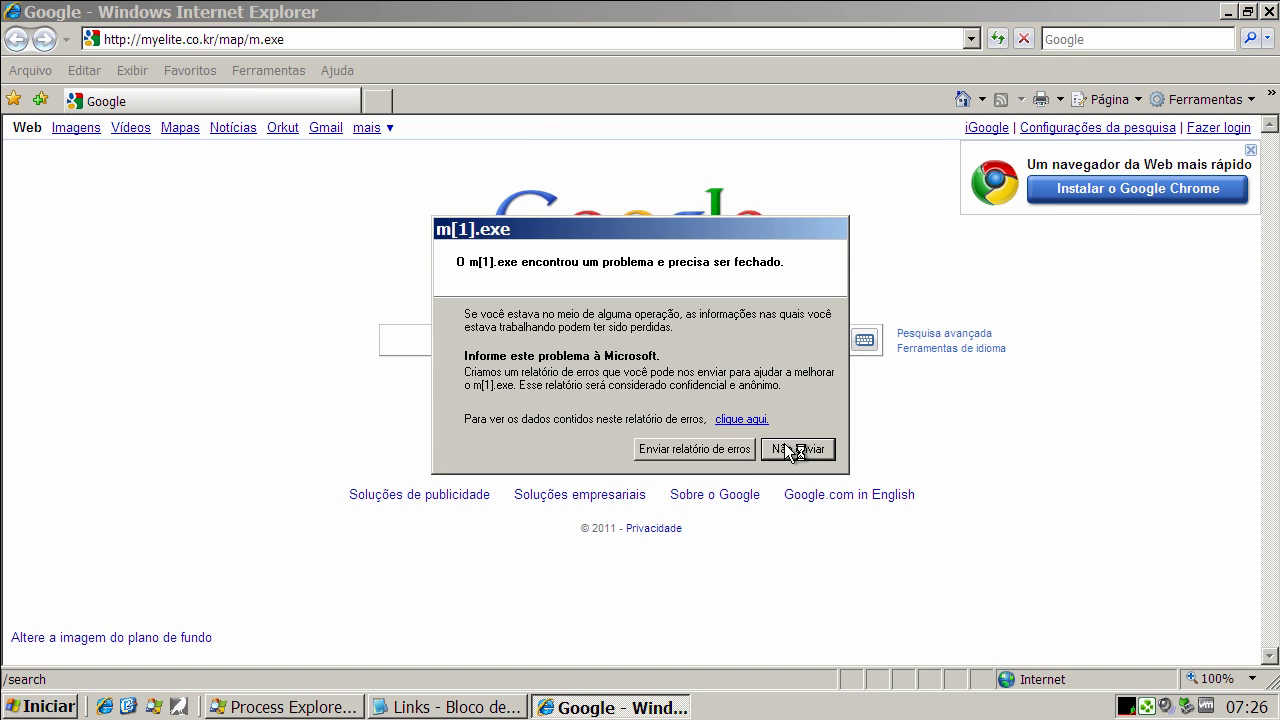
{"action": "left_click", "coordinate": [793, 449]}
Copy the link nokia-n95.smartovik.ru/themes/vista_style.exe from the Links file, load it in Internet Explorer and choose to run the download.
{"action": "left_click", "coordinate": [400, 707]}
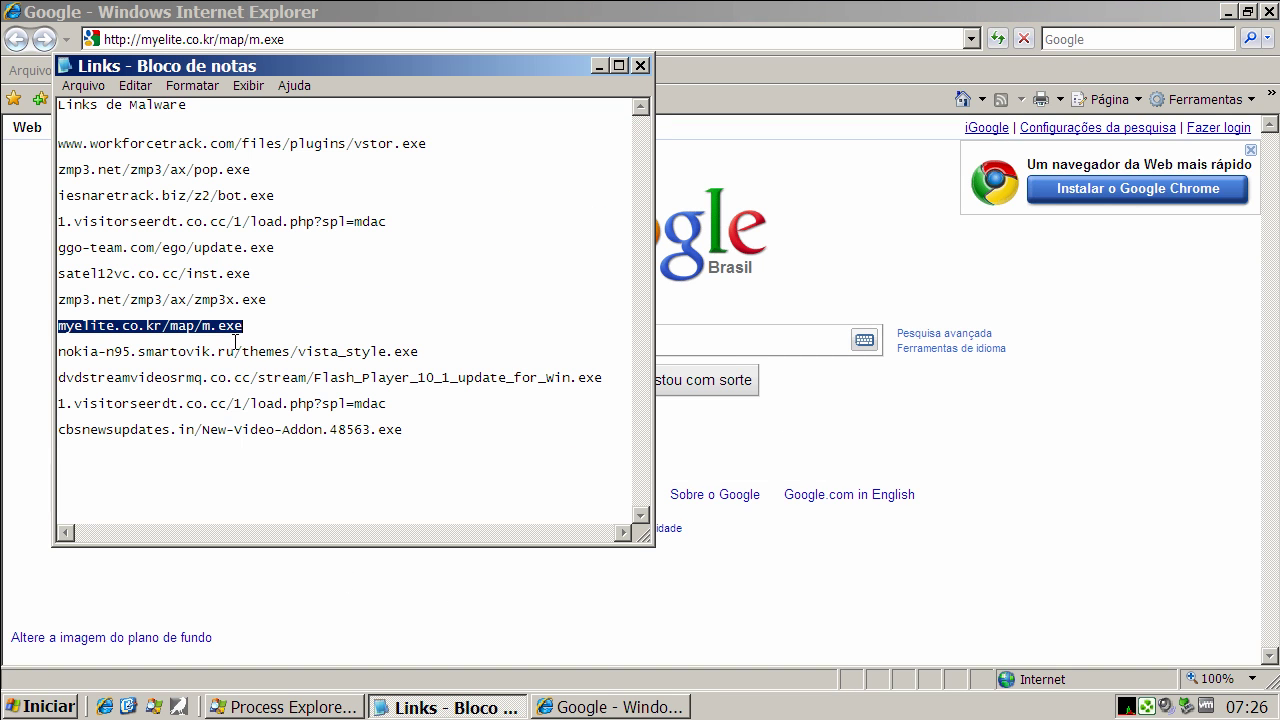
{"action": "double_click", "coordinate": [236, 351]}
{"action": "right_click", "coordinate": [236, 351]}
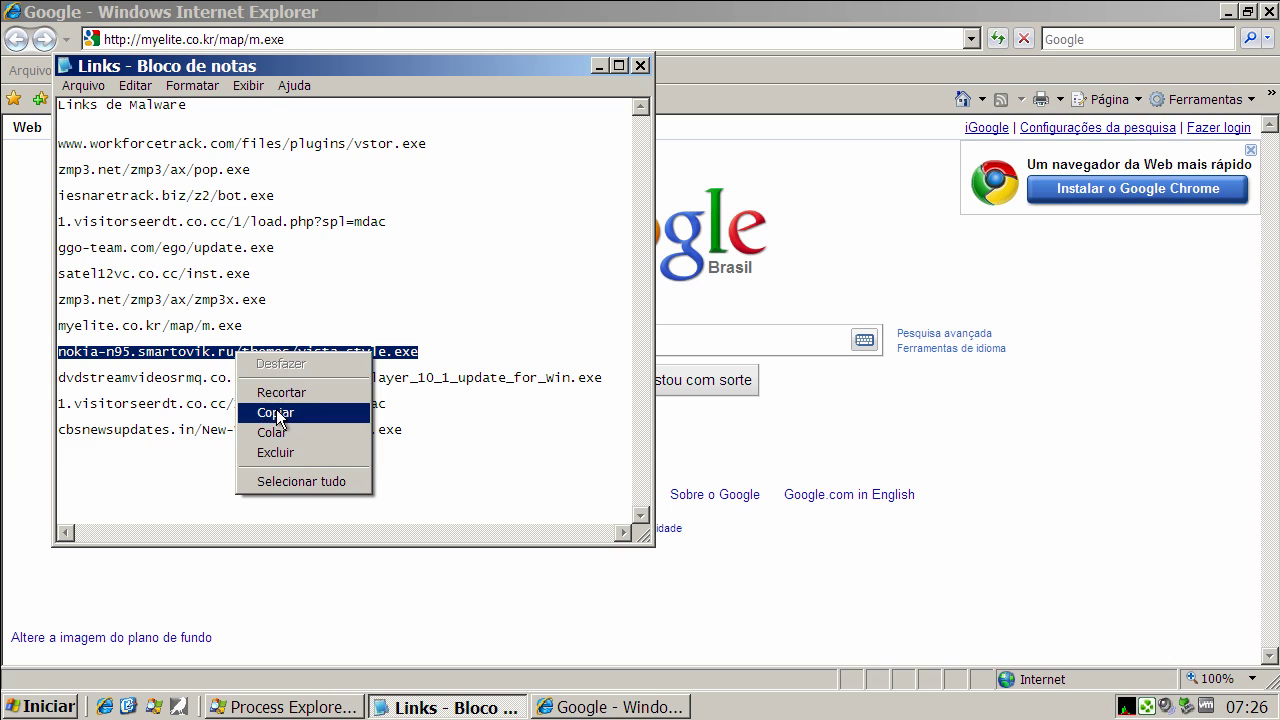
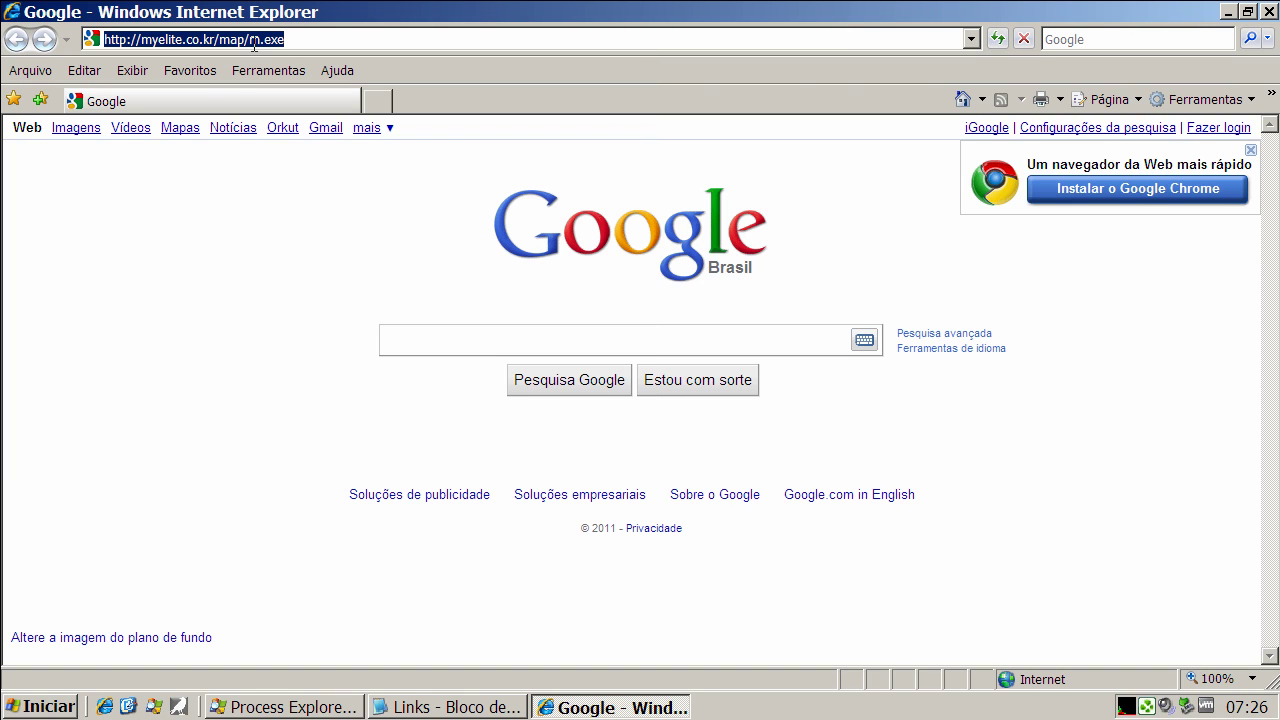
{"action": "type", "text": "nokia-n95.smartovik.ru/themes/vista_style.exe"}
{"action": "key", "text": "Return"}
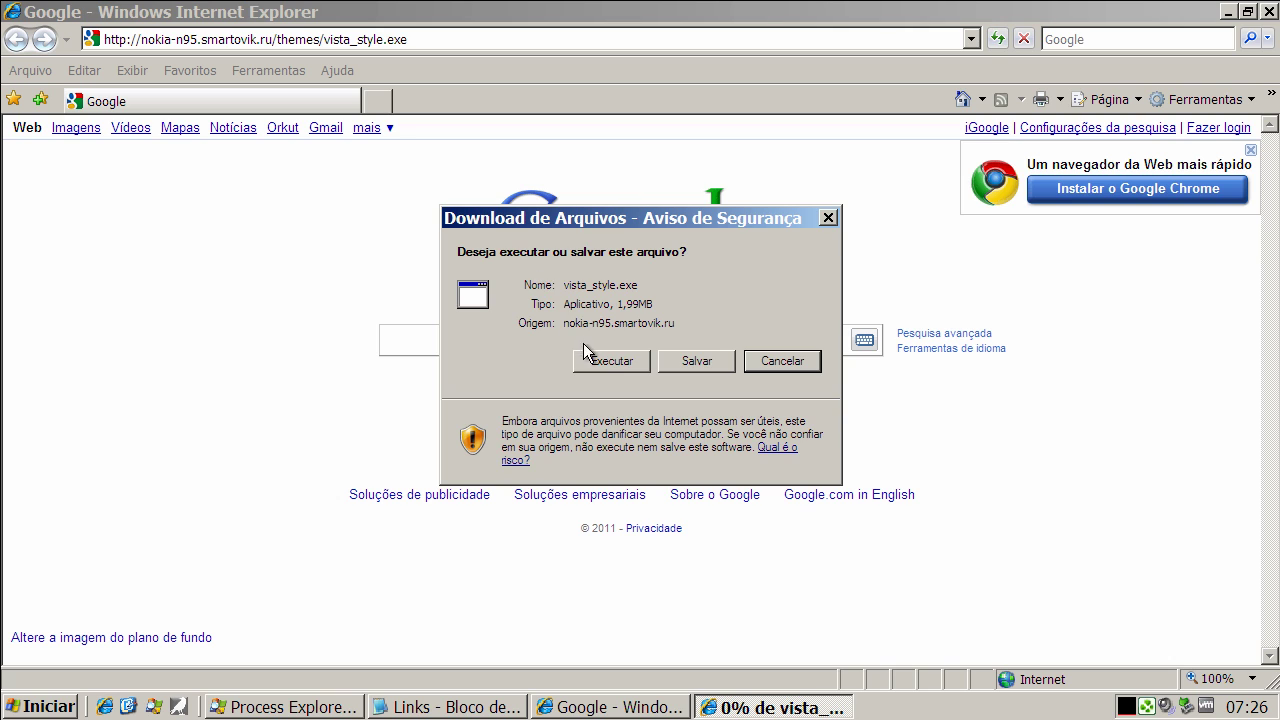
{"action": "left_click", "coordinate": [604, 360]}
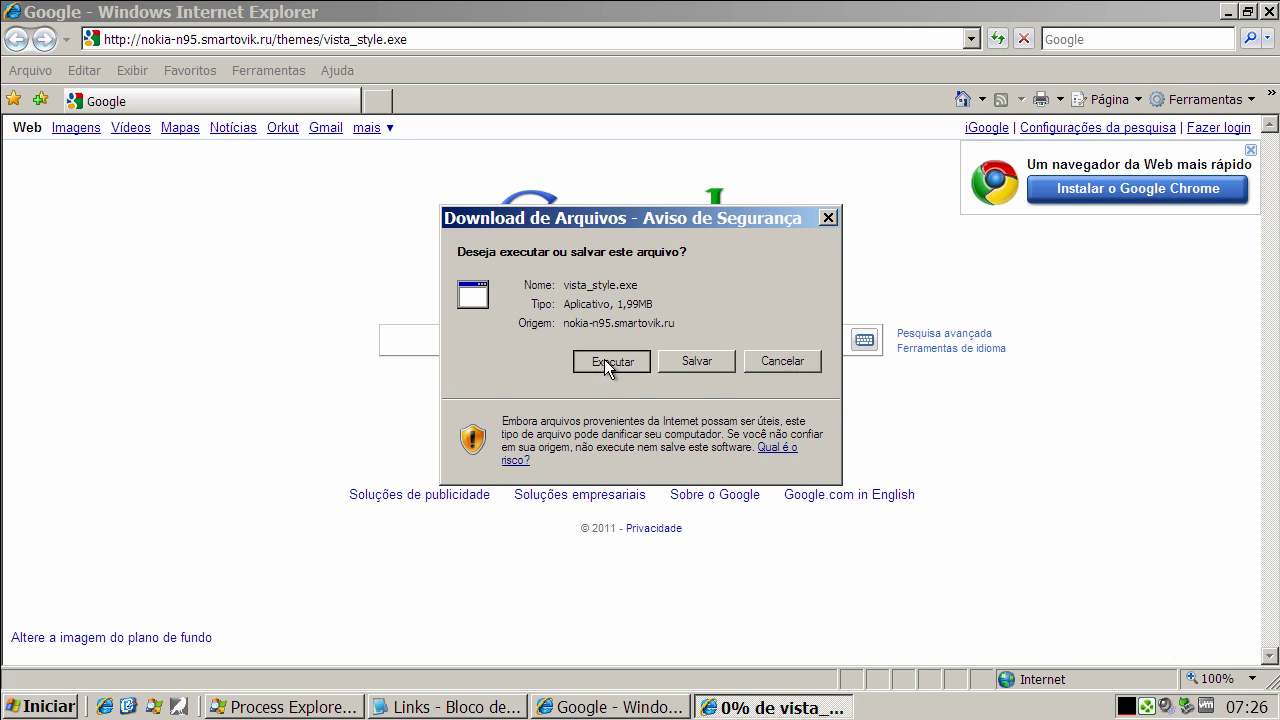
Copy the link dvdstreamvideosrmq.co.cc/stream/Flash_Player_10_1_update_for_Win.exe from the Links file and minimize the file.
{"action": "left_click", "coordinate": [448, 706]}
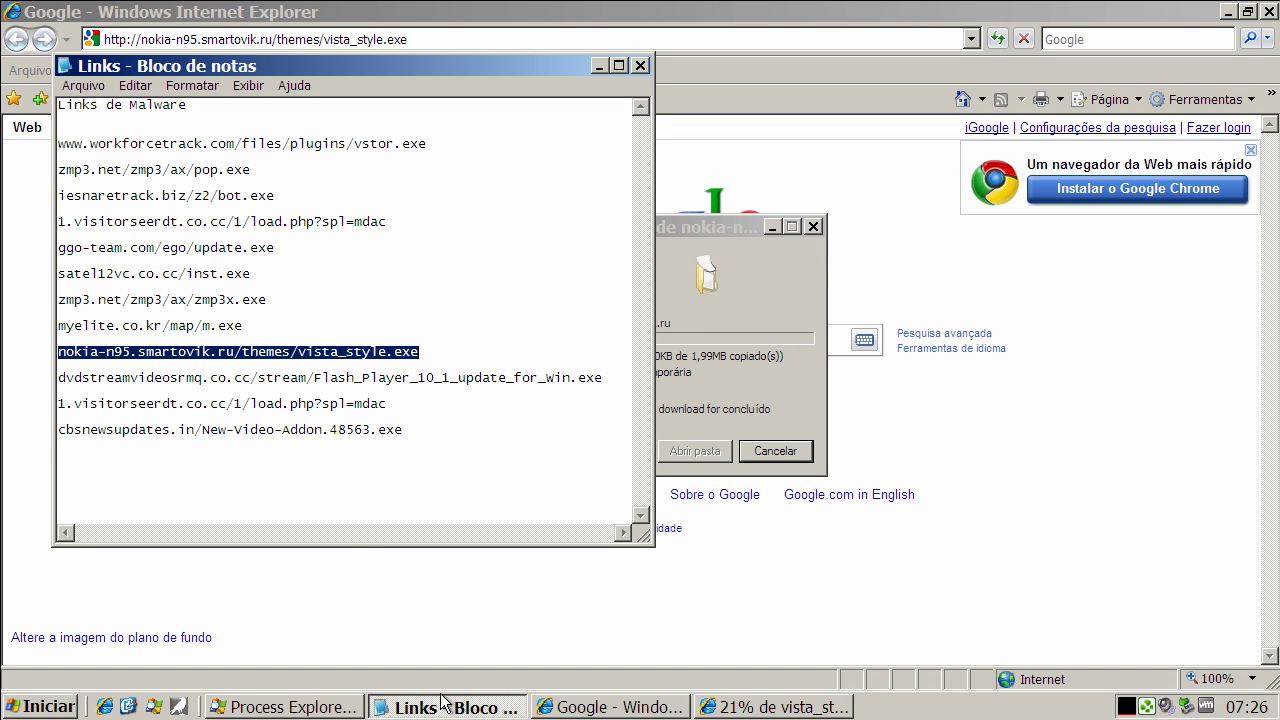
{"action": "double_click", "coordinate": [338, 378]}
{"action": "right_click", "coordinate": [338, 378]}
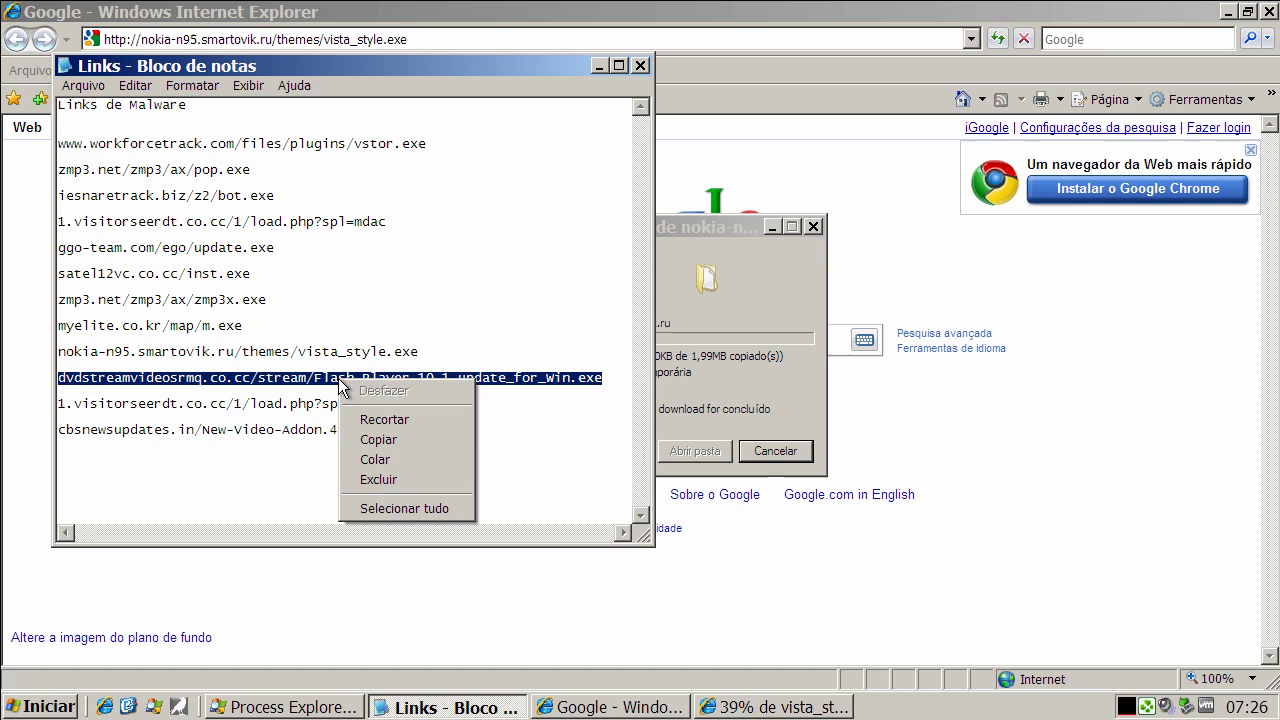
{"action": "left_click", "coordinate": [399, 436]}
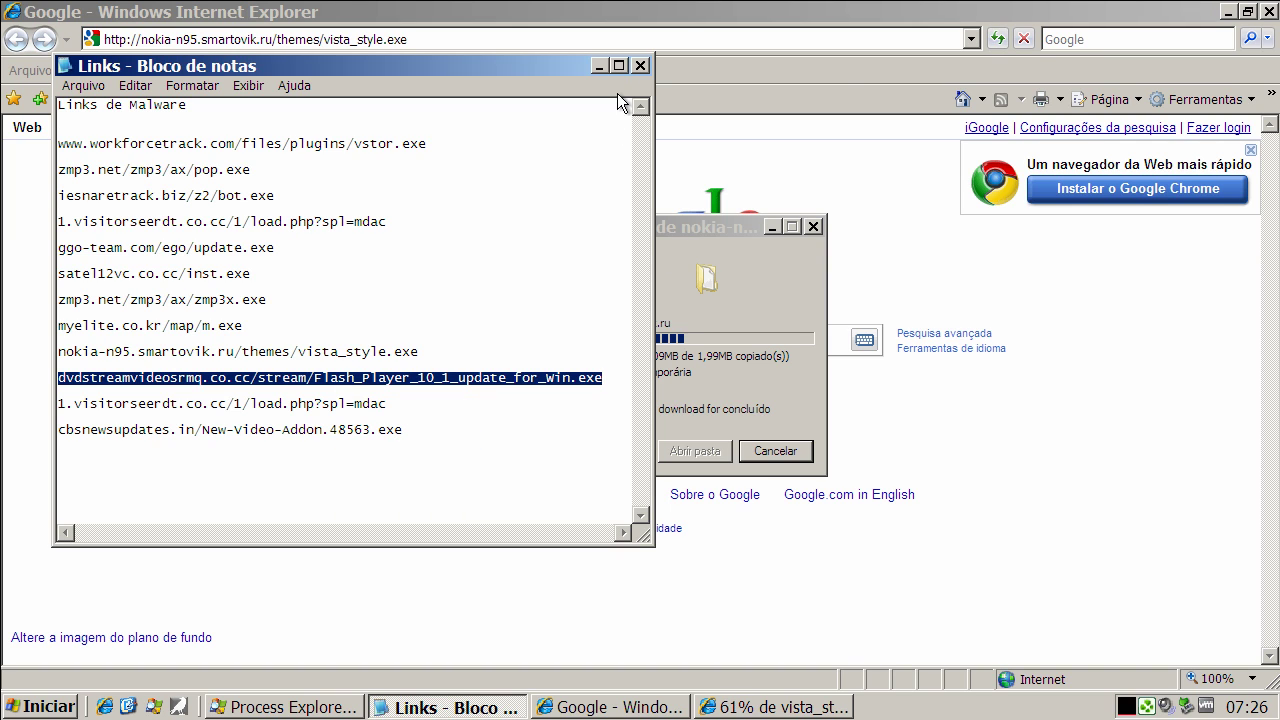
{"action": "left_click", "coordinate": [596, 66]}
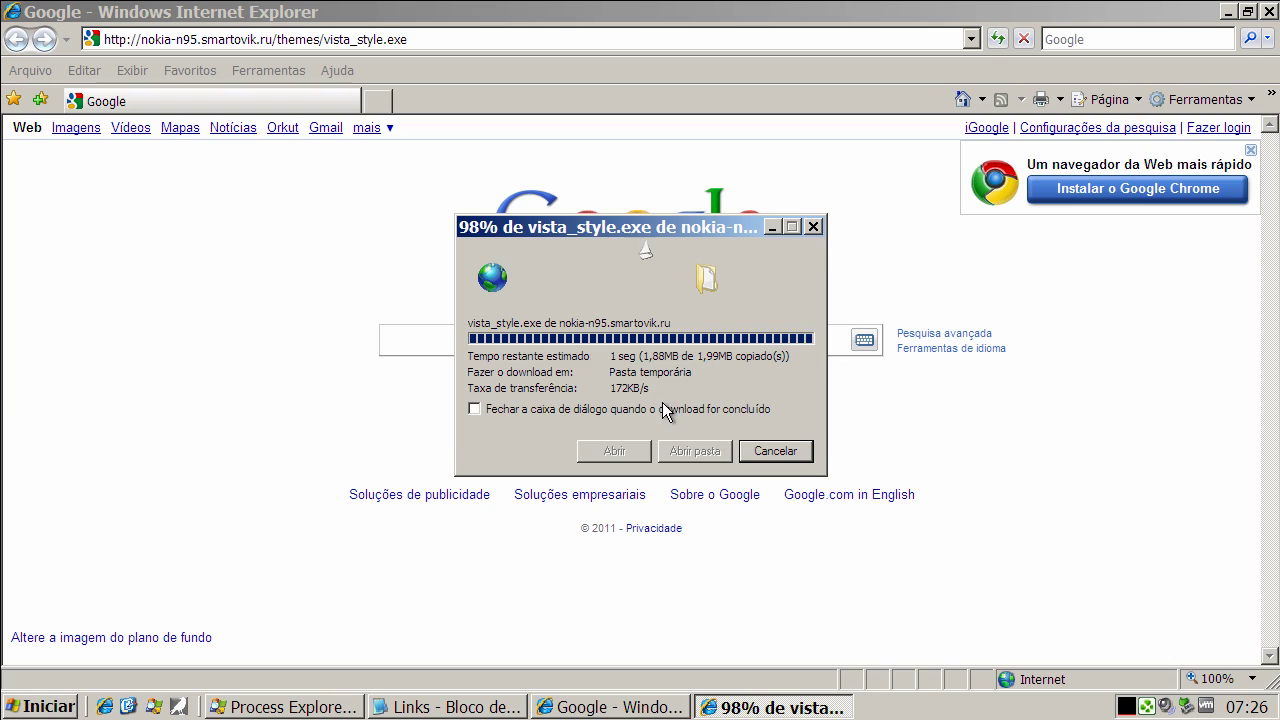
Confirm running vista_style.exe and start its extraction to the Administrador Desktop folder.
{"action": "left_click", "coordinate": [706, 352]}
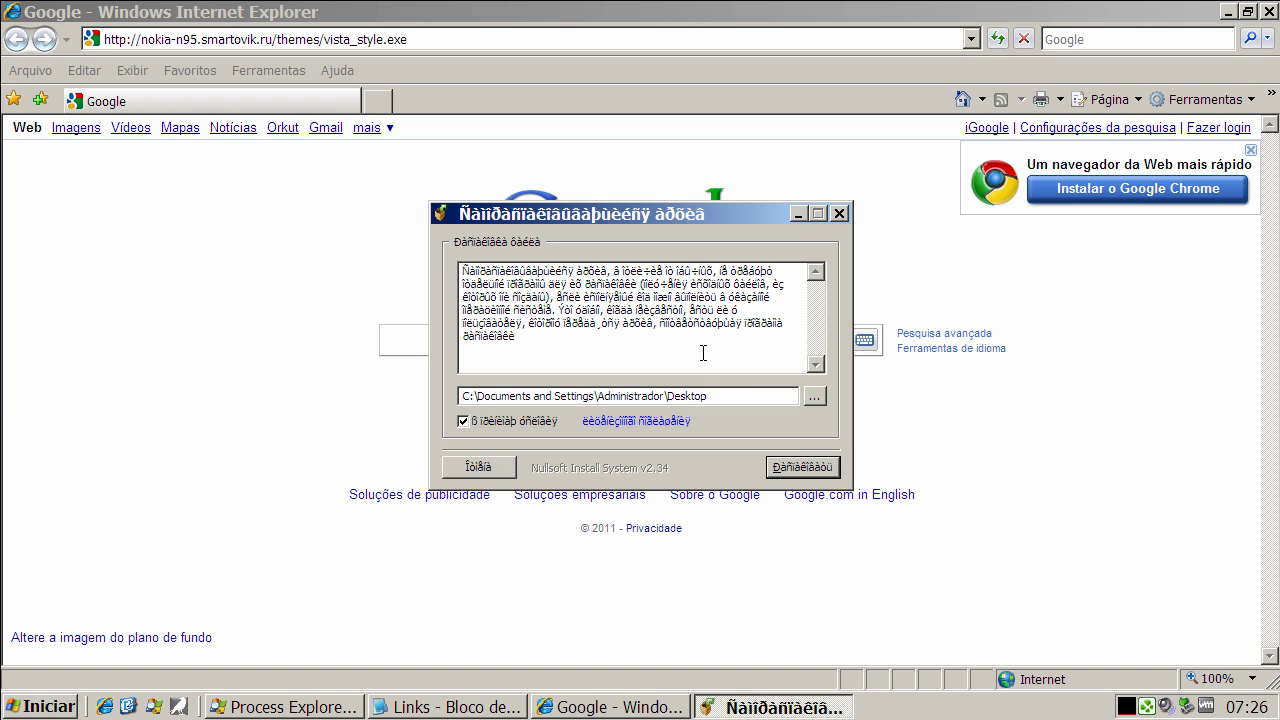
{"action": "left_click", "coordinate": [827, 475]}
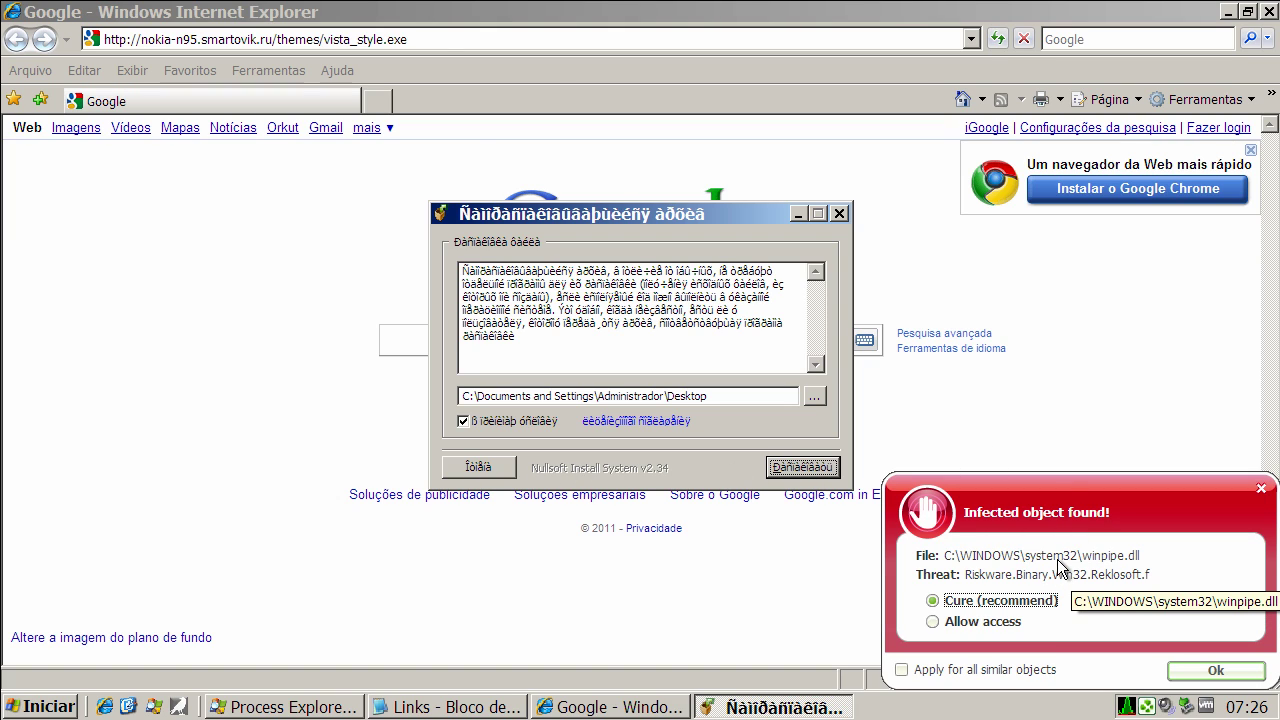
Cure the infected object winpipe.dll, then close the finished installer and the remaining detection alert.
{"action": "mouse_move", "coordinate": [1258, 707]}
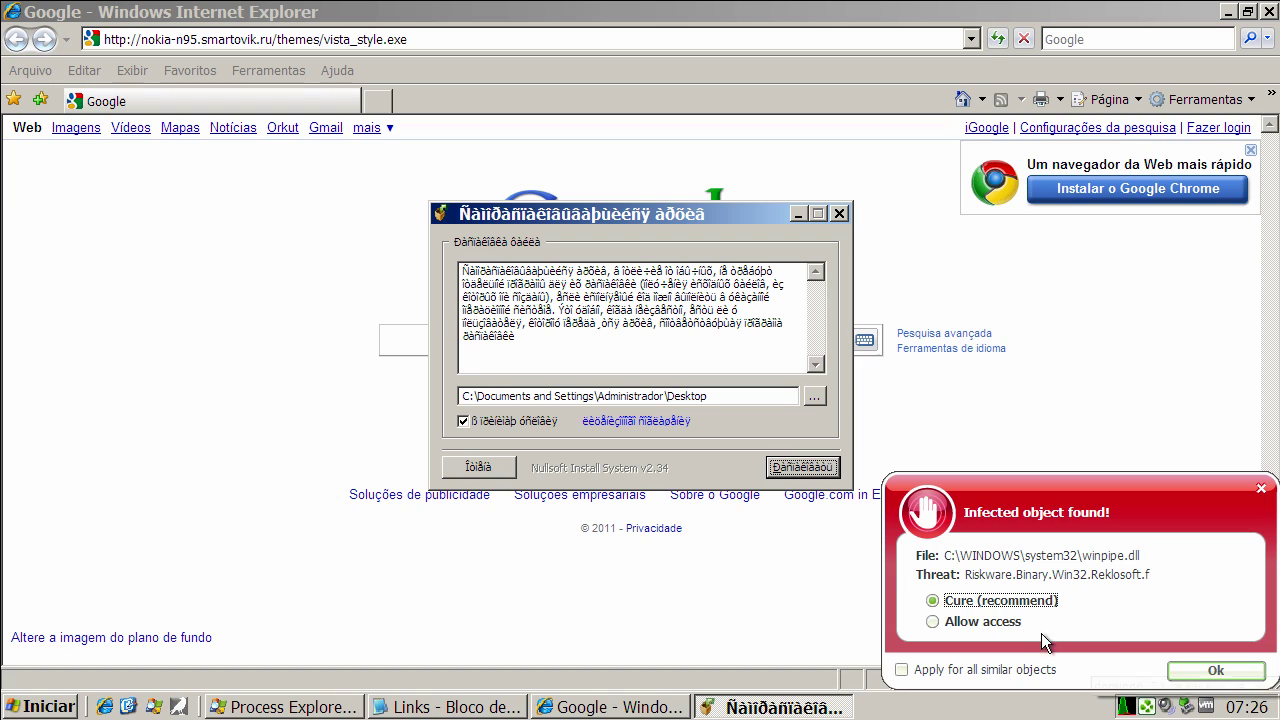
{"action": "left_click", "coordinate": [1253, 673]}
{"action": "key", "text": "Return"}
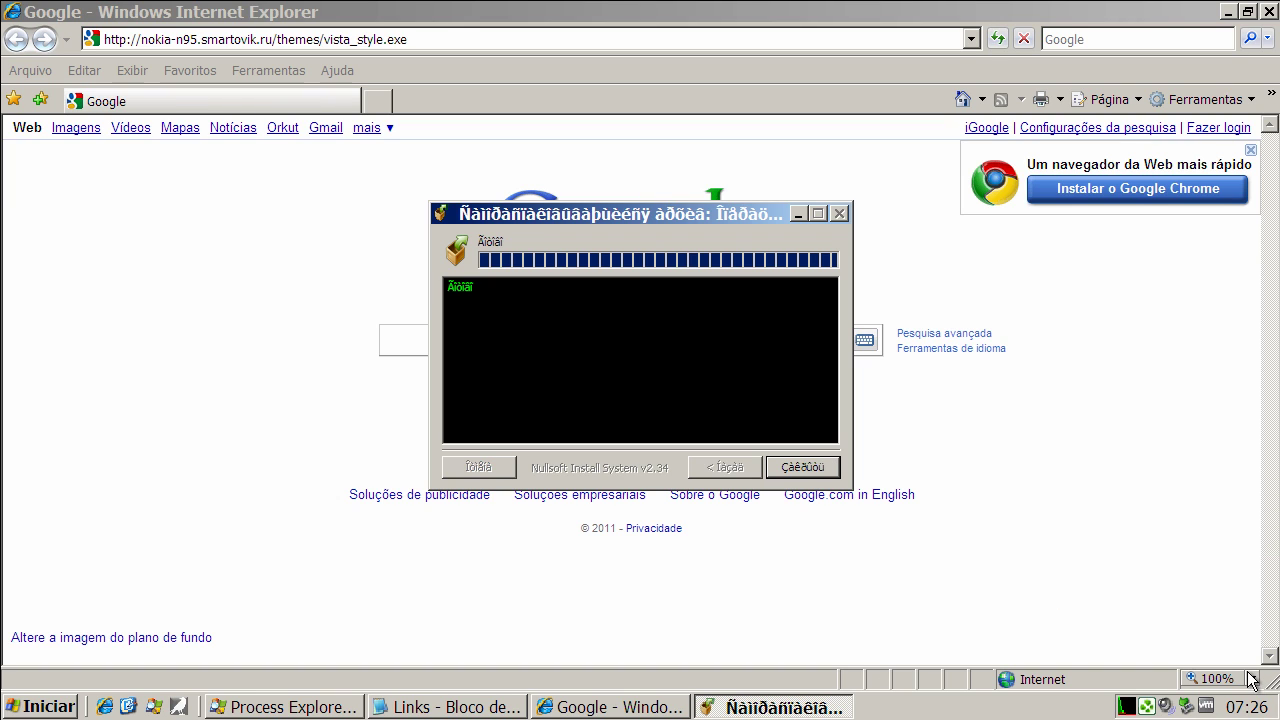
{"action": "left_click", "coordinate": [812, 467]}
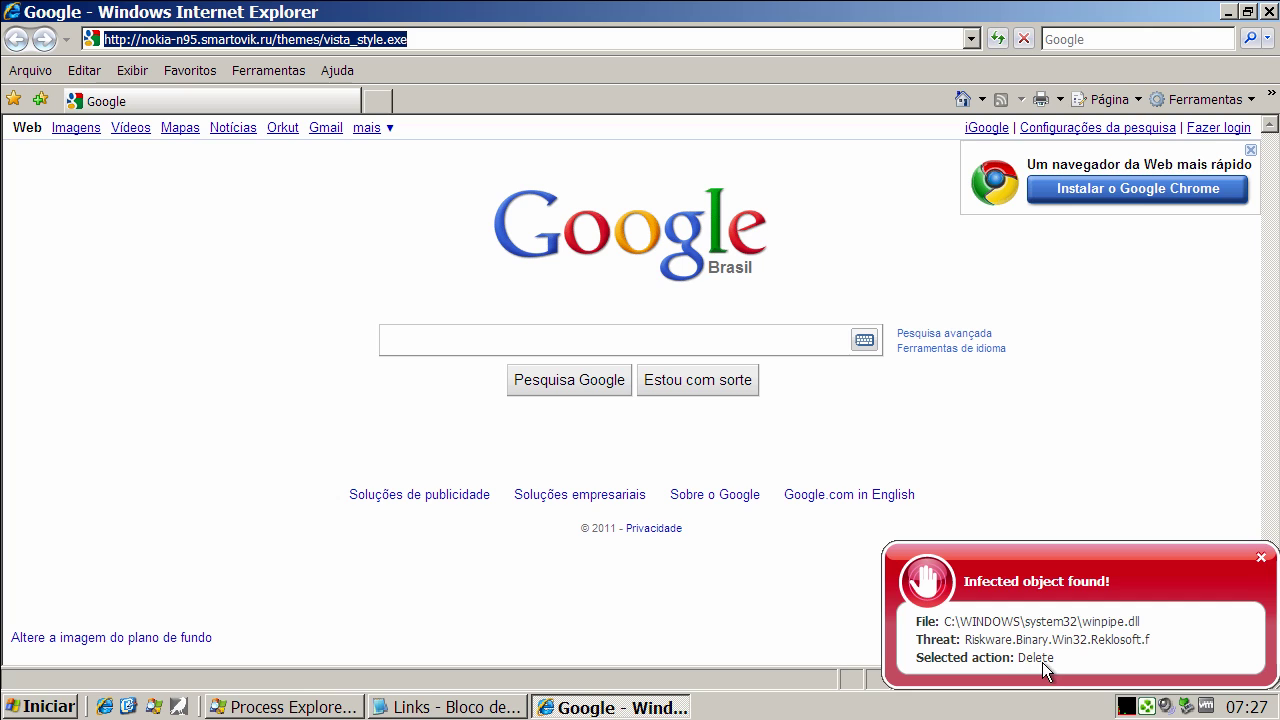
{"action": "left_click", "coordinate": [1261, 557]}
Copy the dvdstreamvideosrmq.co.cc/stream/Flash_Player_10_1_update_for_Win.exe link again from the Links file.
{"action": "left_click", "coordinate": [478, 707]}
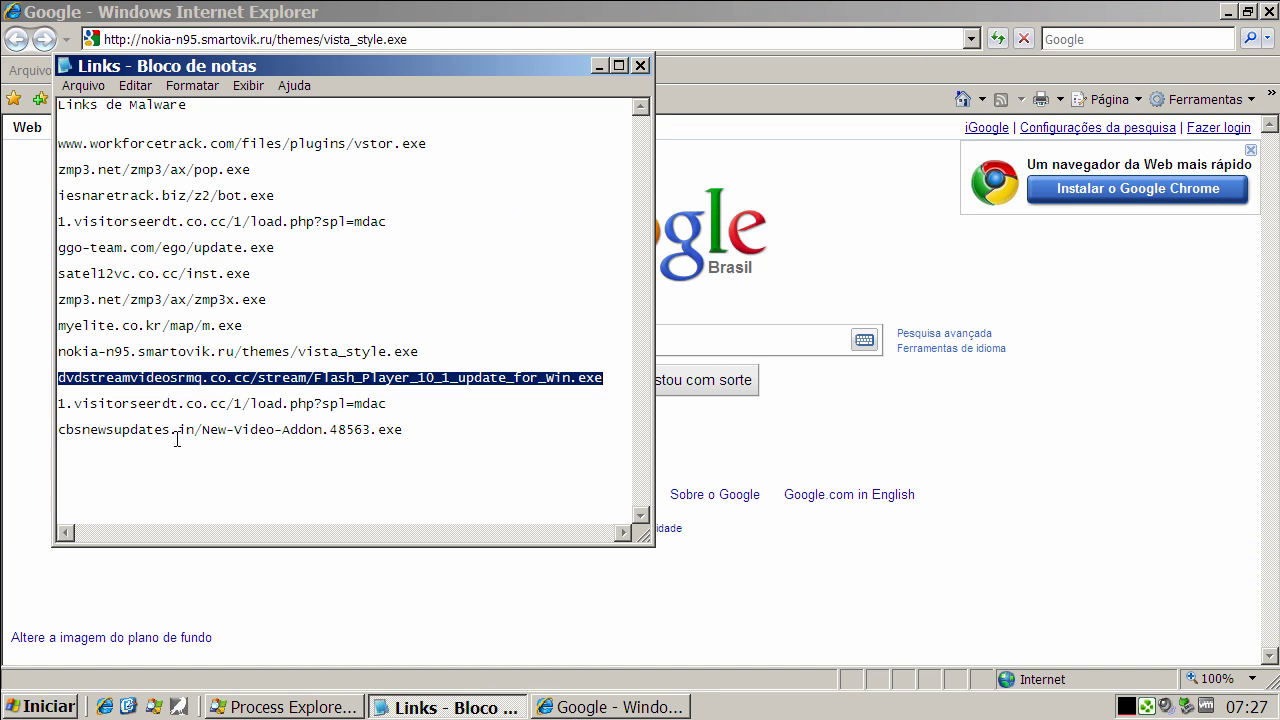
{"action": "double_click", "coordinate": [193, 403]}
{"action": "right_click", "coordinate": [193, 401]}
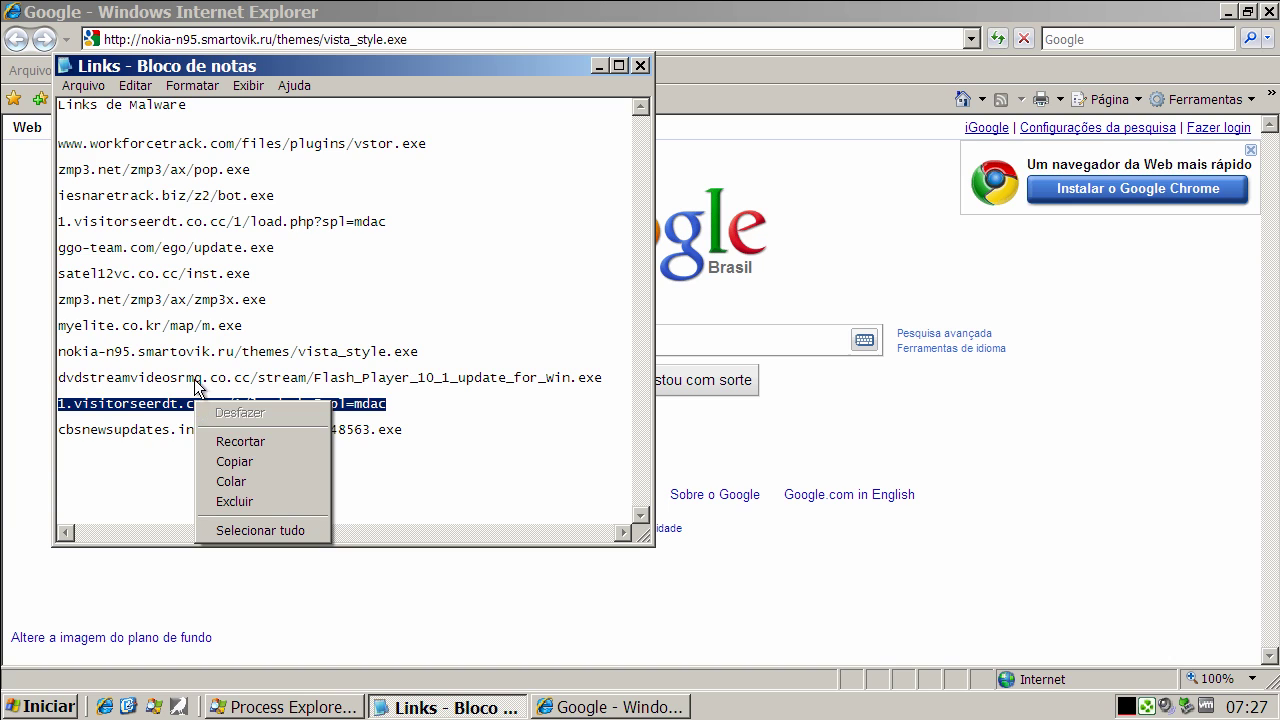
{"action": "double_click", "coordinate": [193, 377]}
{"action": "right_click", "coordinate": [193, 377]}
{"action": "left_click", "coordinate": [228, 437]}
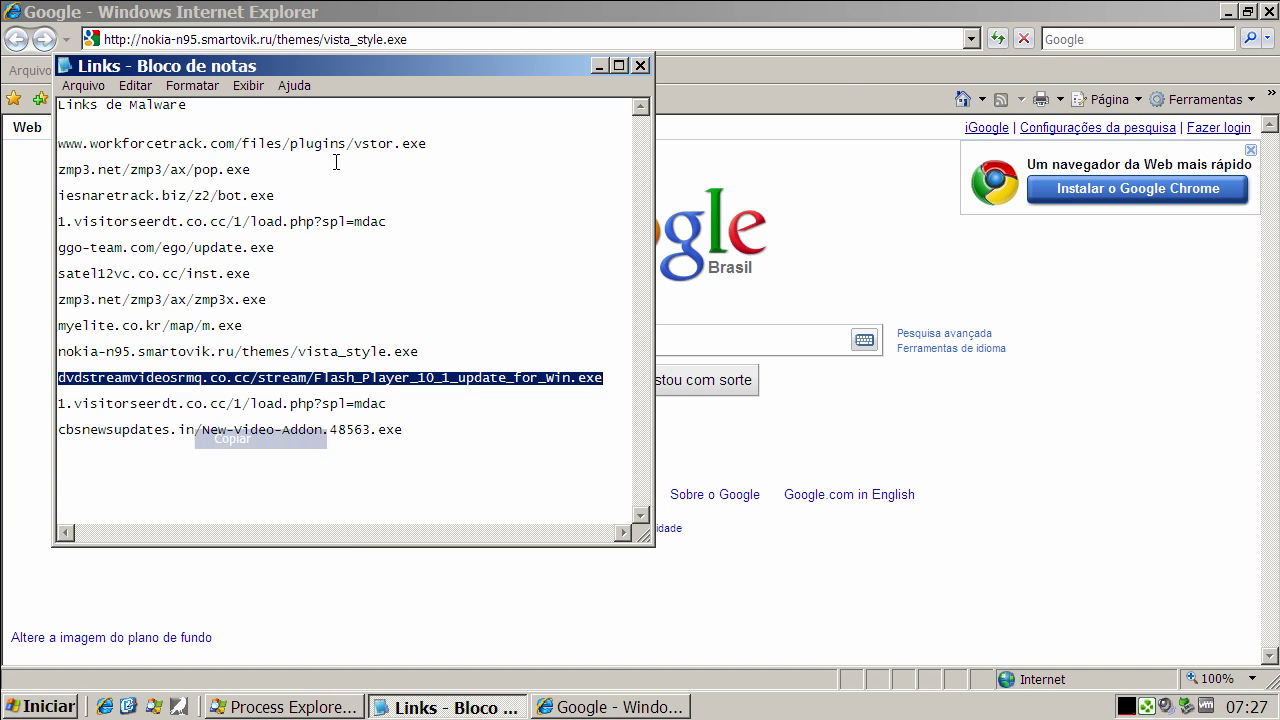
Load the copied Flash_Player_10_1_update_for_Win.exe link in Internet Explorer, run the download and decline sending the error report.
{"action": "double_click", "coordinate": [303, 38]}
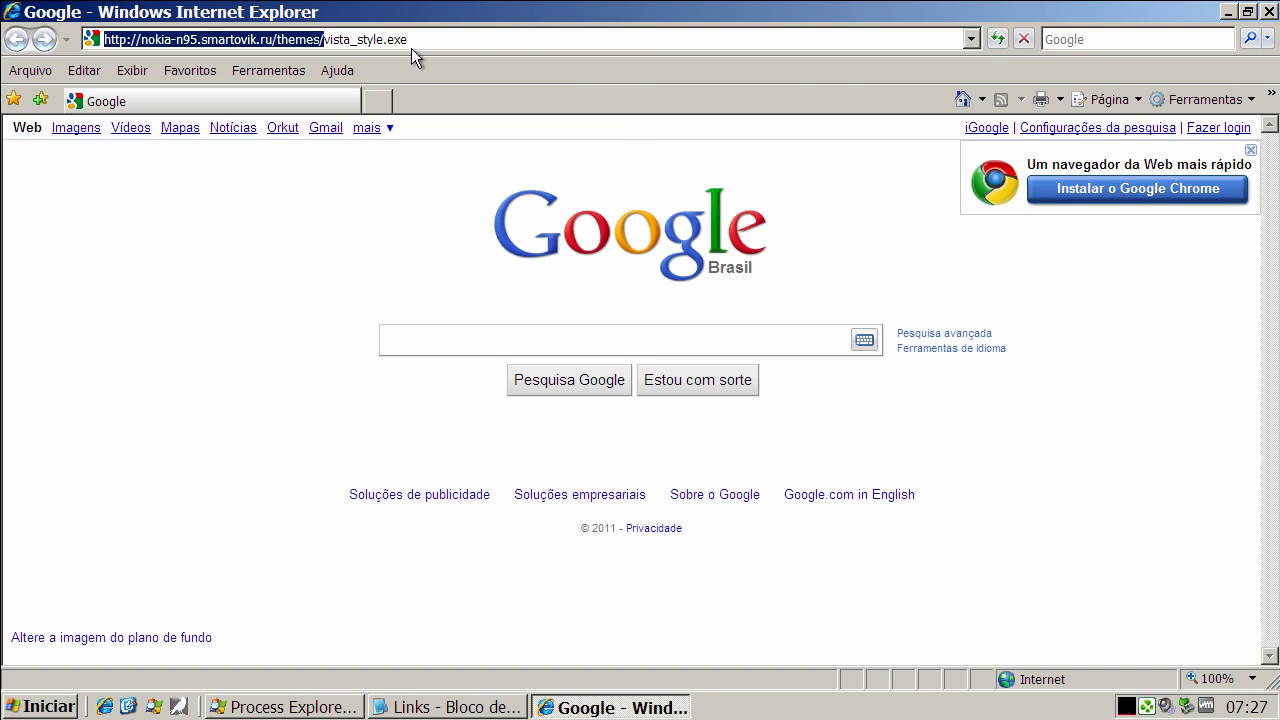
{"action": "left_click_drag", "start_coordinate": [508, 38], "coordinate": [57, 20]}
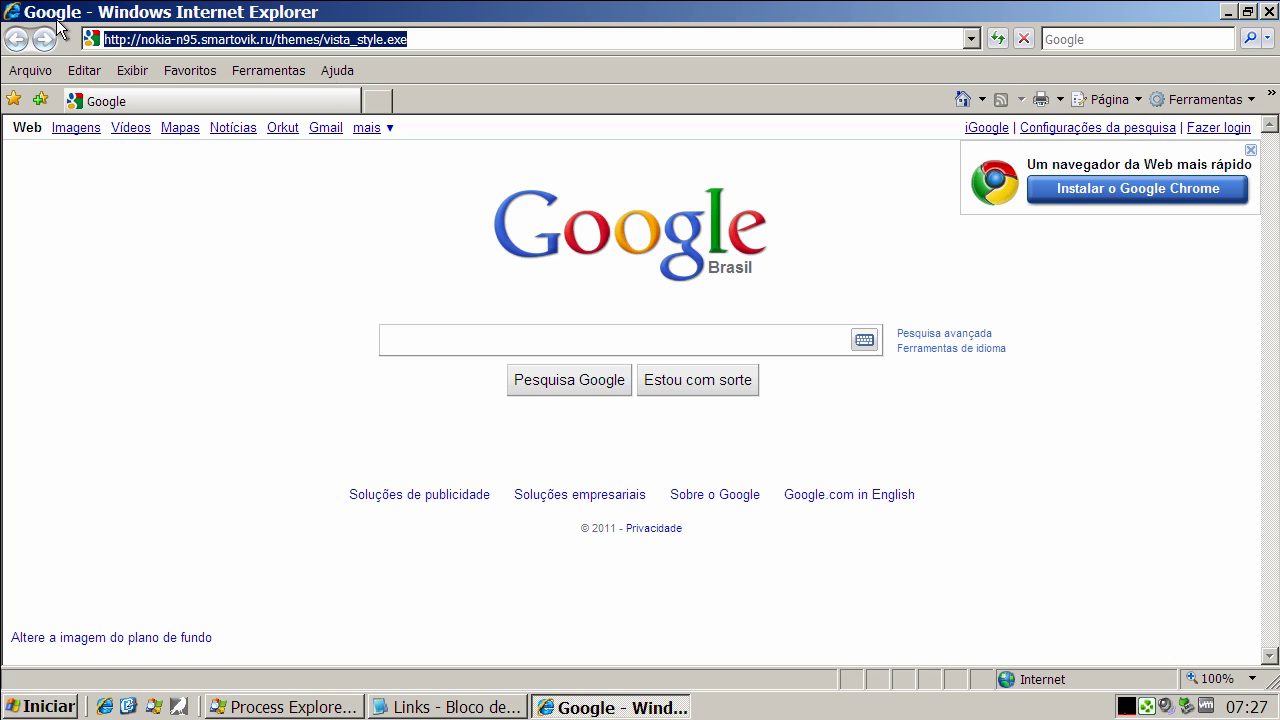
{"action": "key", "text": "ctrl+v"}
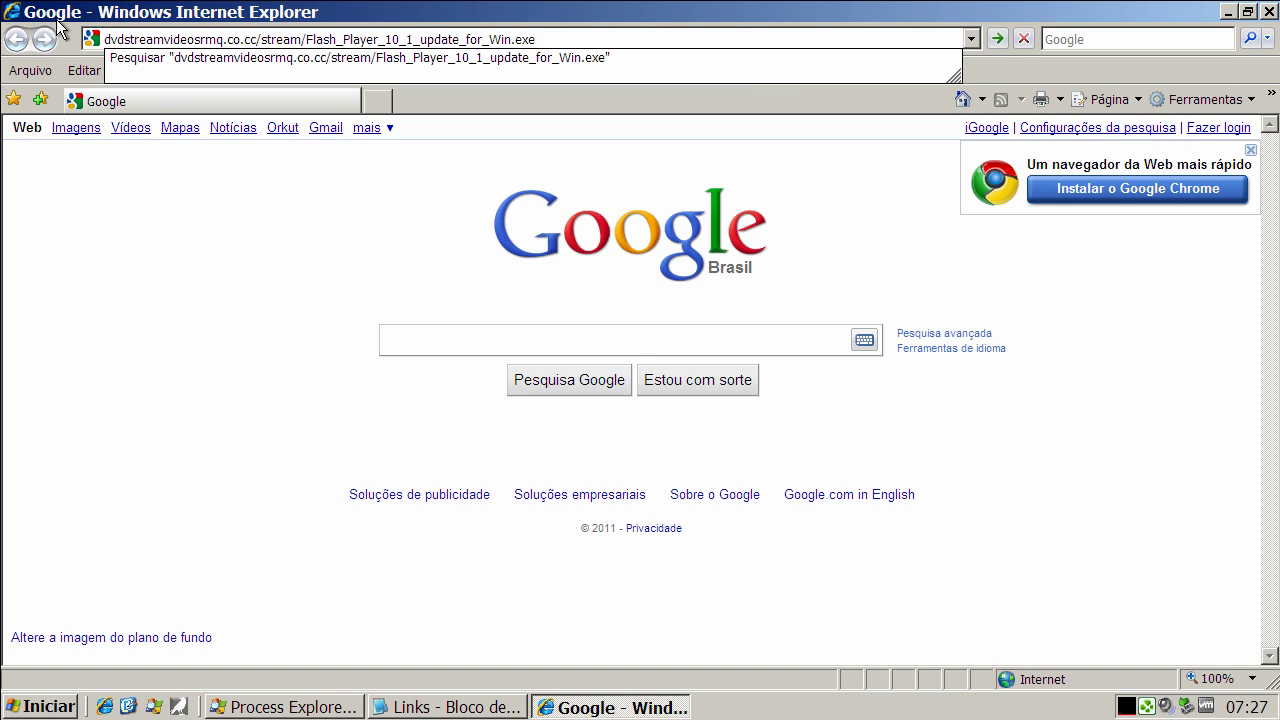
{"action": "key", "text": "Return"}
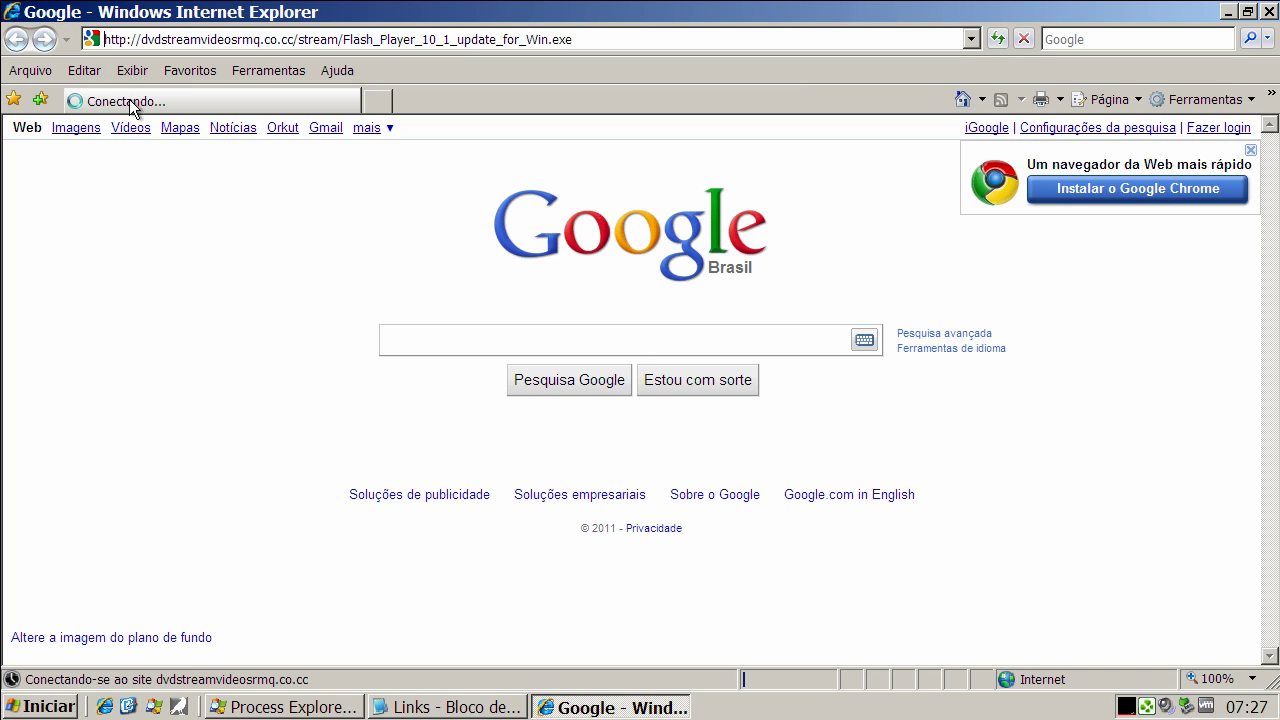
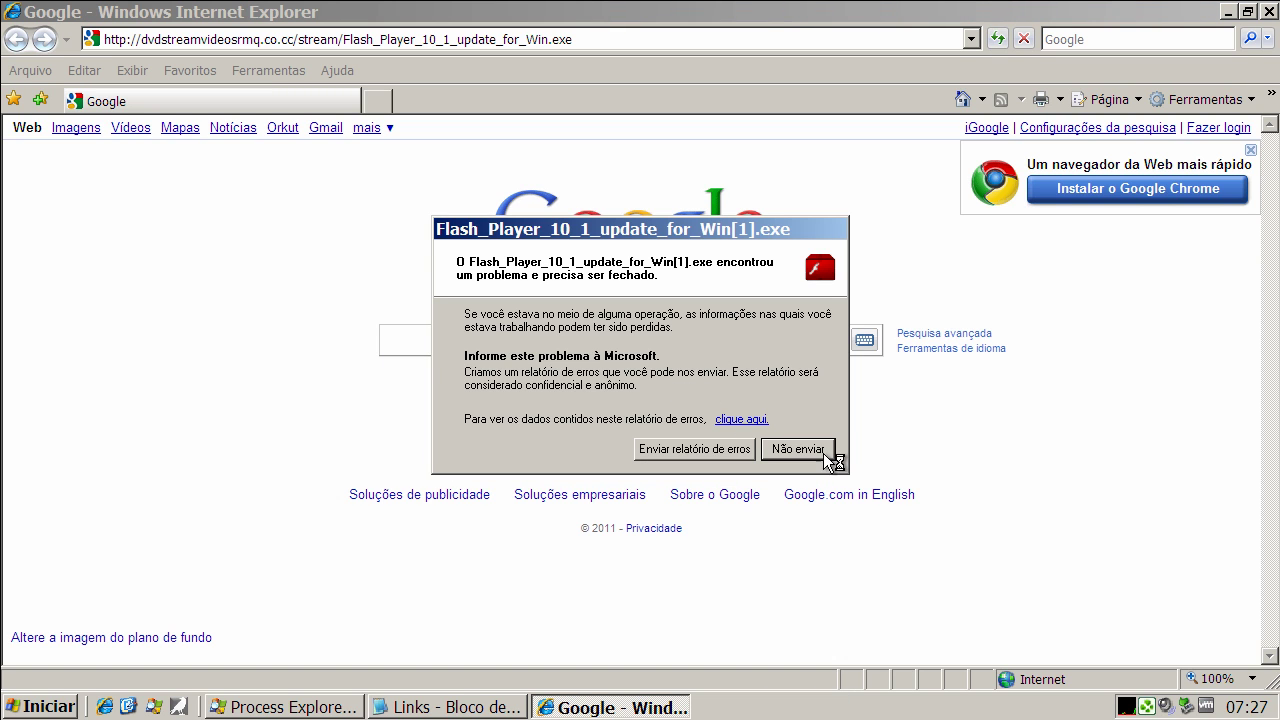
{"action": "left_click", "coordinate": [785, 449]}
Copy the second 1.visitorseerdt.co.cc/1/load.php?spl=mdac link from the Links file and load it in Internet Explorer.
{"action": "left_click", "coordinate": [434, 704]}
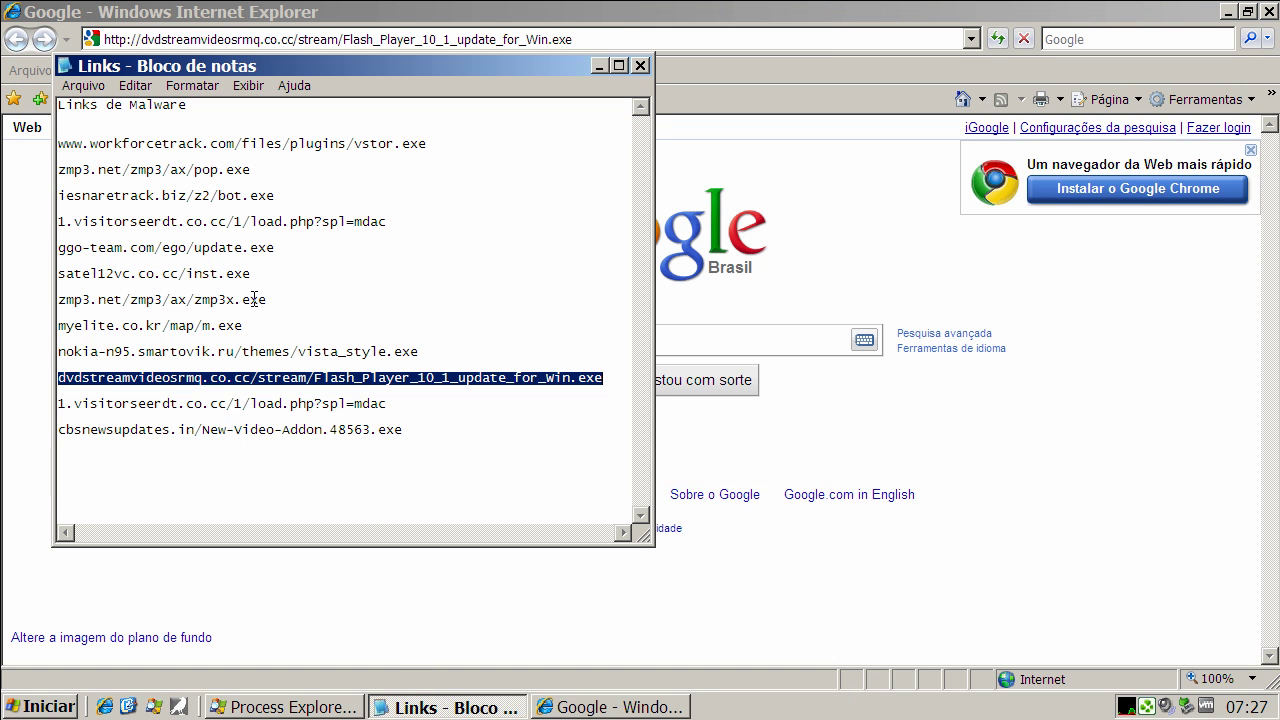
{"action": "double_click", "coordinate": [270, 403]}
{"action": "right_click", "coordinate": [274, 404]}
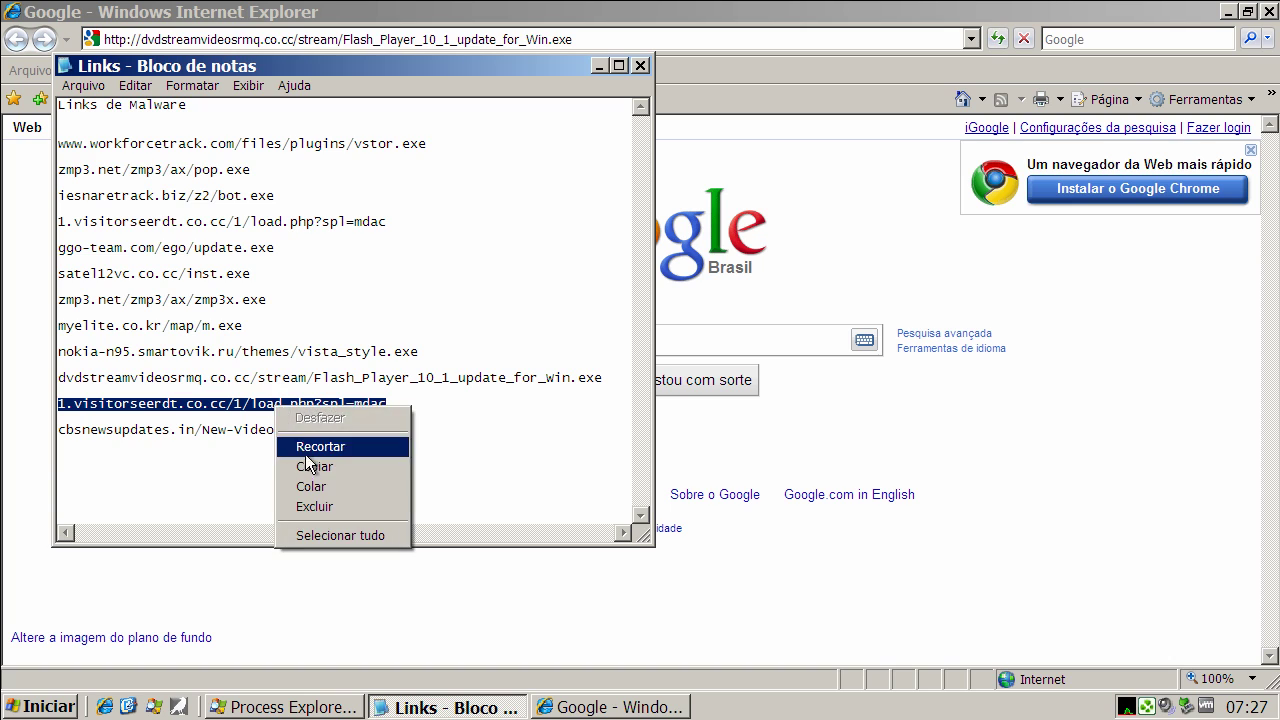
{"action": "left_click", "coordinate": [310, 462]}
{"action": "left_click", "coordinate": [247, 40]}
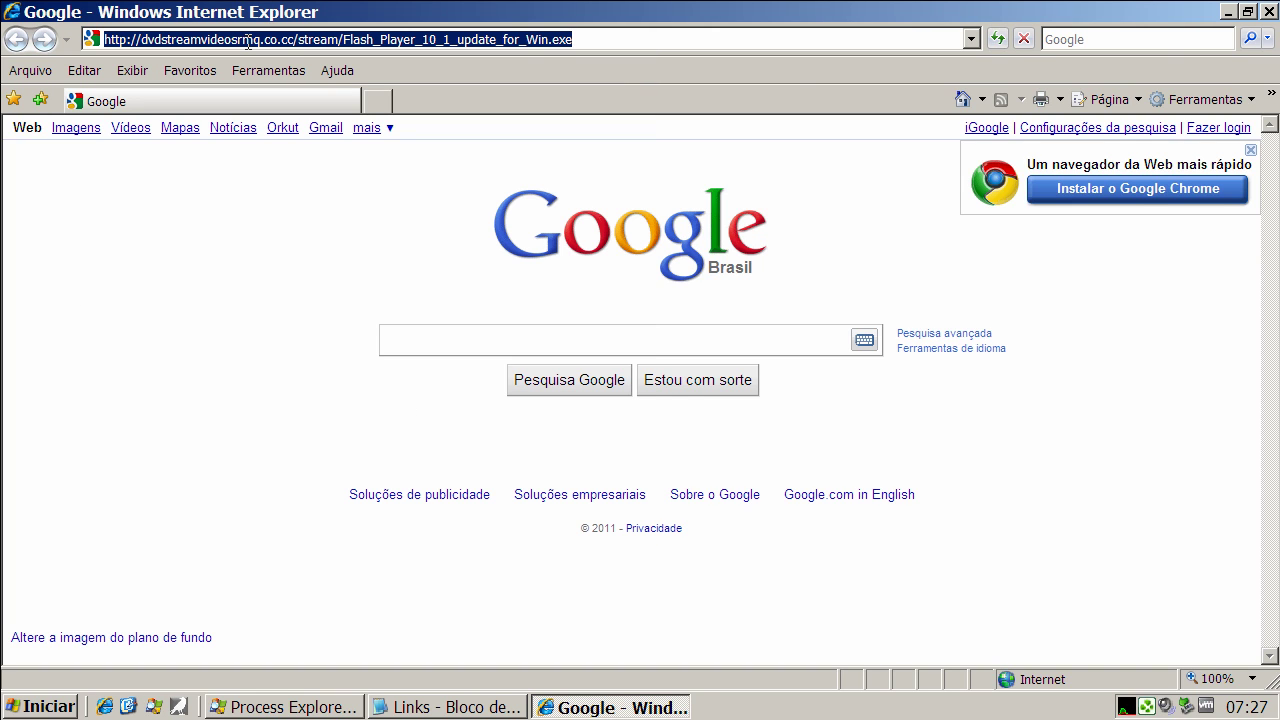
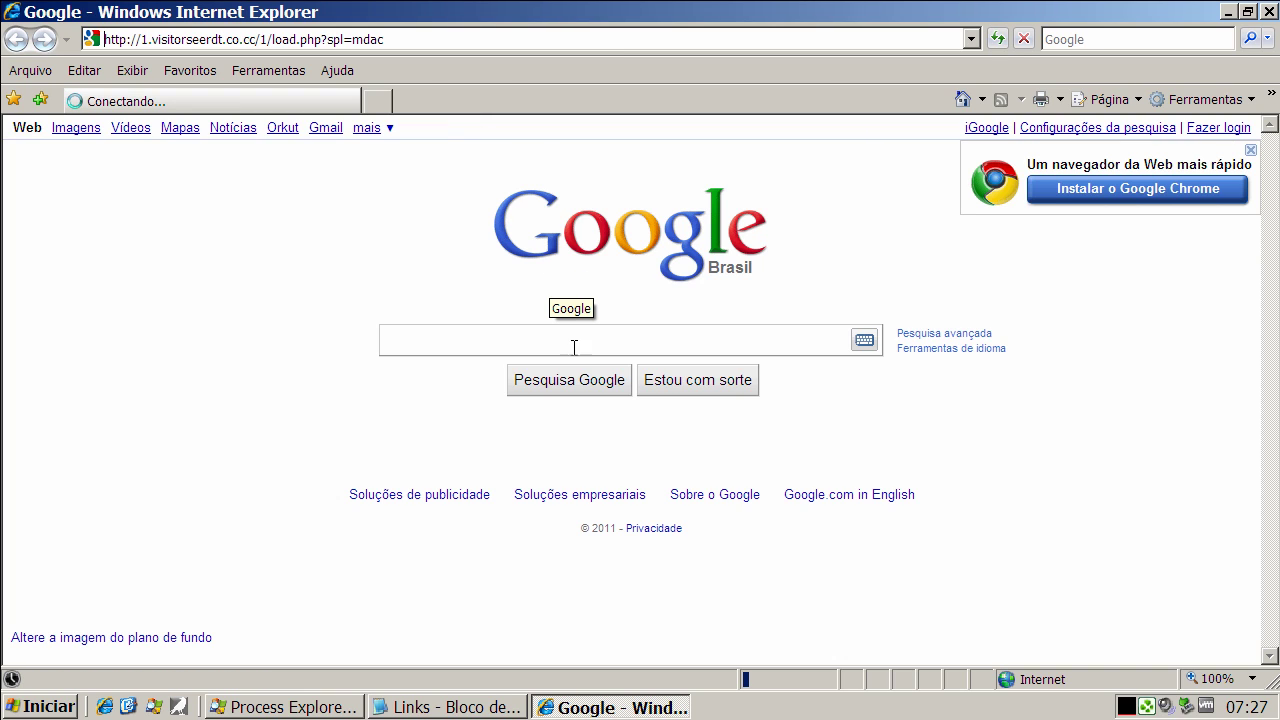
Switch to Process Explorer and select the load[1].exe process to inspect it.
{"action": "left_click", "coordinate": [285, 707]}
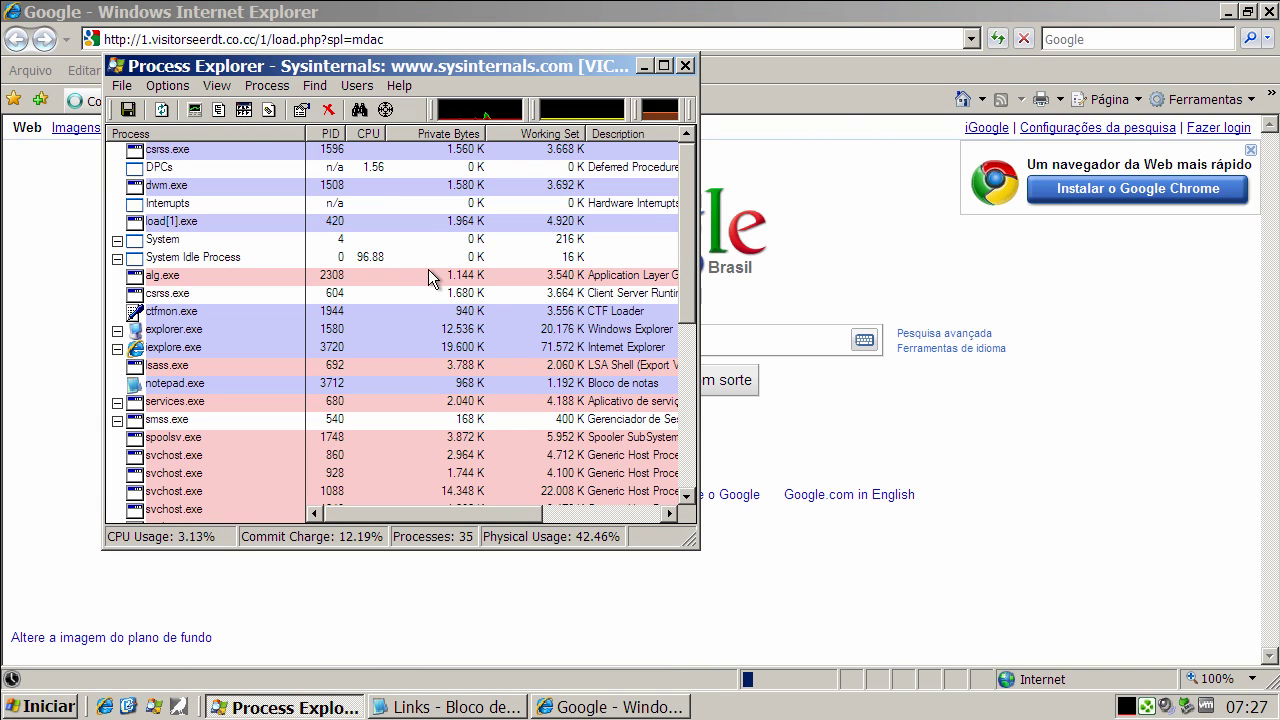
{"action": "left_click", "coordinate": [175, 222]}
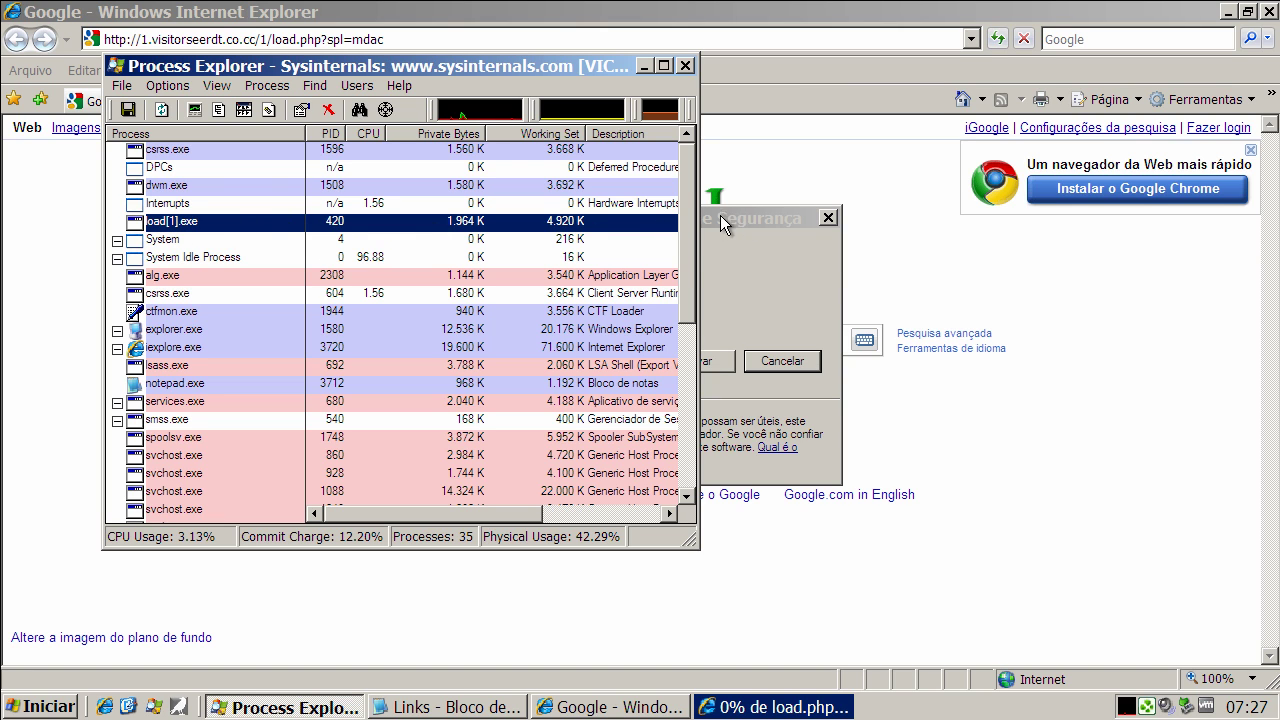
Minimize Process Explorer, then run the load.exe download and allow the unverified software to execute.
{"action": "left_click_drag", "start_coordinate": [687, 227], "coordinate": [687, 193]}
{"action": "left_click", "coordinate": [643, 66]}
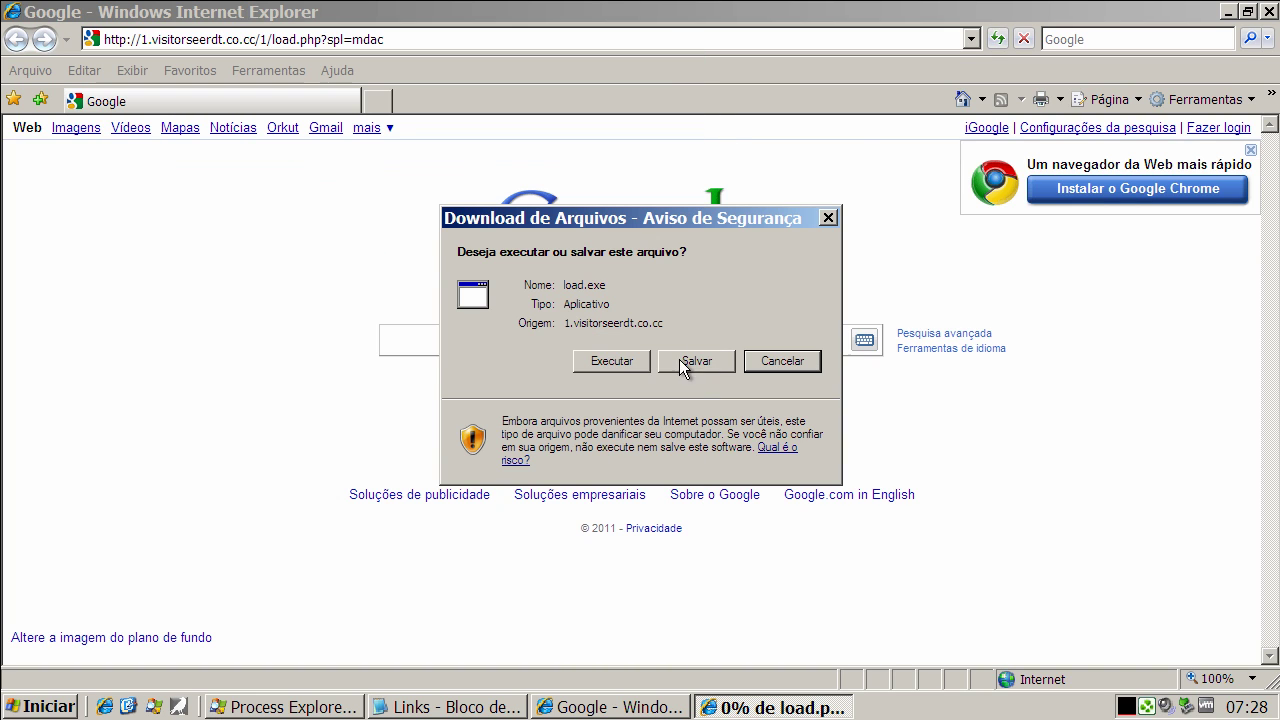
{"action": "left_click", "coordinate": [629, 360]}
{"action": "left_click", "coordinate": [712, 341]}
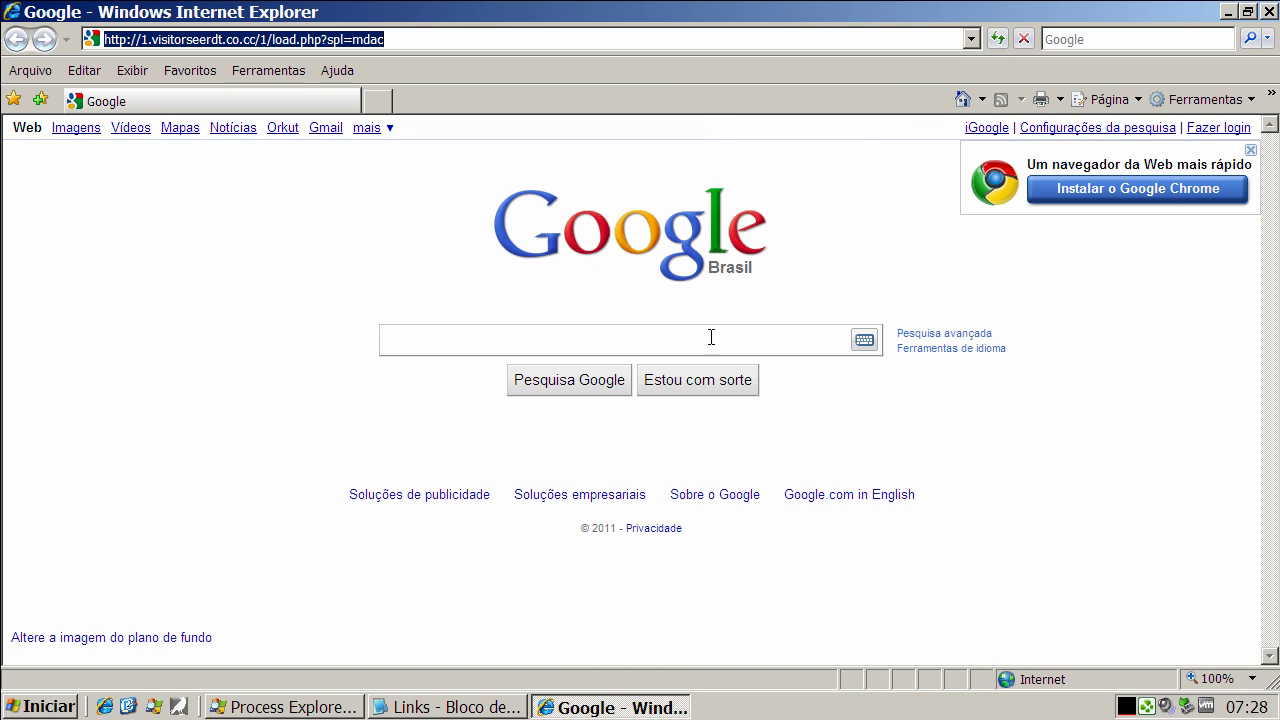
Copy the cbsnewsupdates.in/New-Video-Addon.48563.exe link from the Links file.
{"action": "left_click", "coordinate": [404, 708]}
{"action": "double_click", "coordinate": [330, 430]}
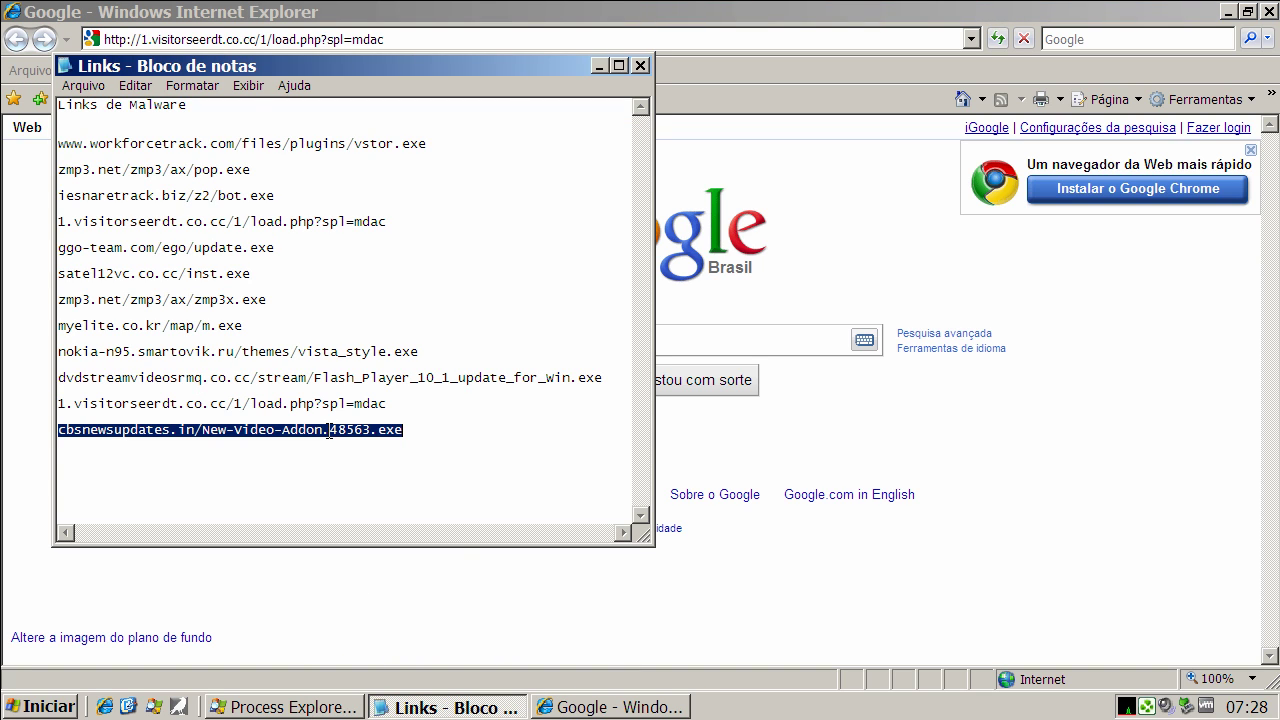
{"action": "right_click", "coordinate": [330, 431]}
{"action": "left_click", "coordinate": [369, 494]}
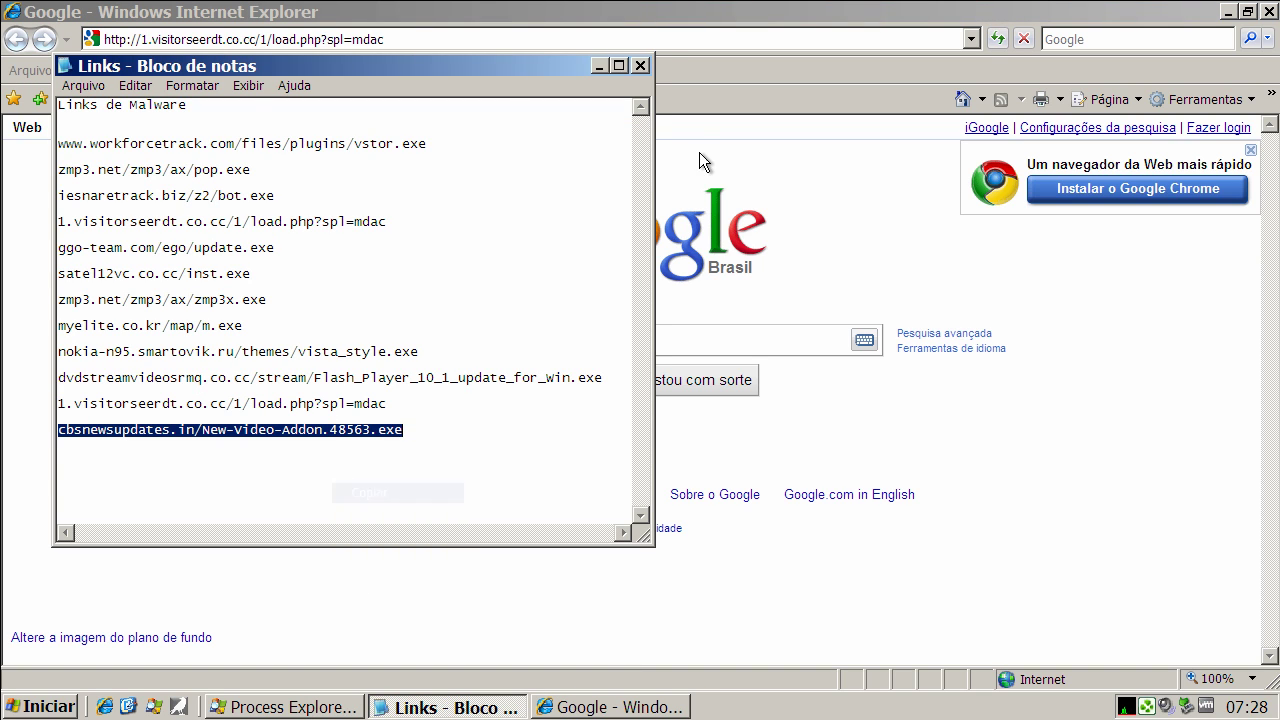
Close the Links file, load and run the copied New-Video-Addon.48563.exe link in Internet Explorer, and decline sending the error report.
{"action": "left_click", "coordinate": [641, 66]}
{"action": "left_click_drag", "start_coordinate": [396, 36], "coordinate": [10, 38]}
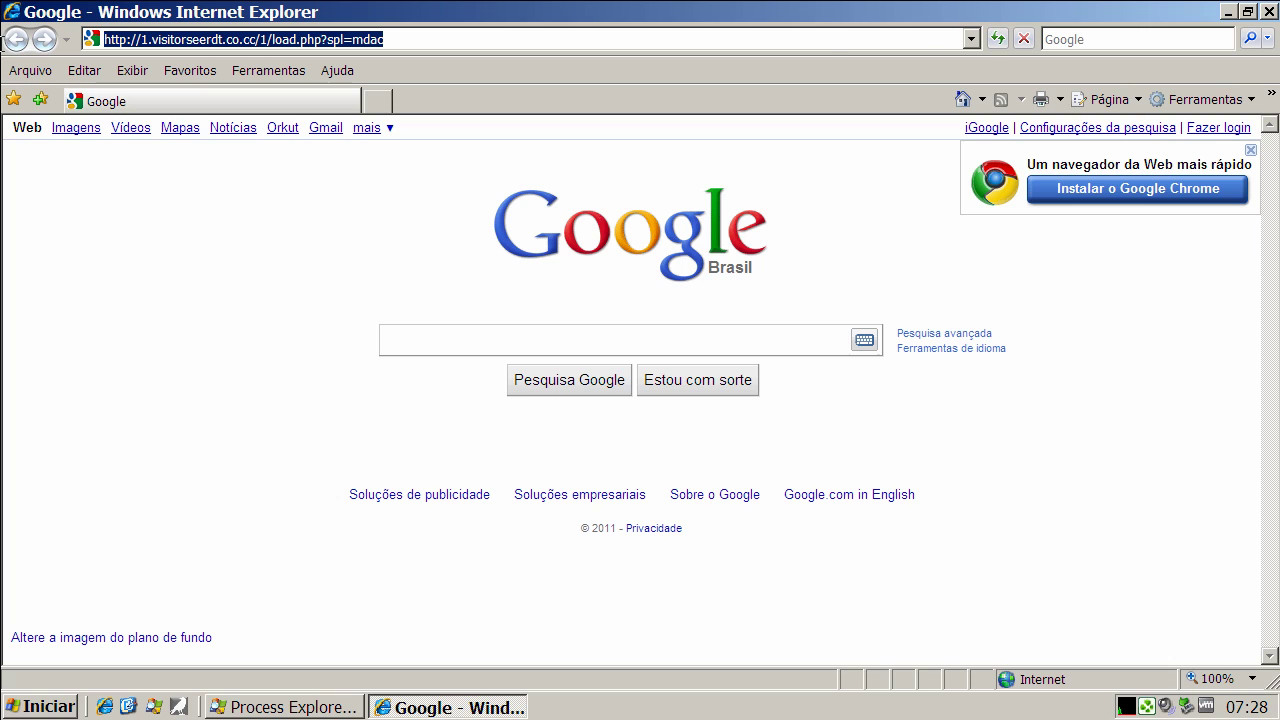
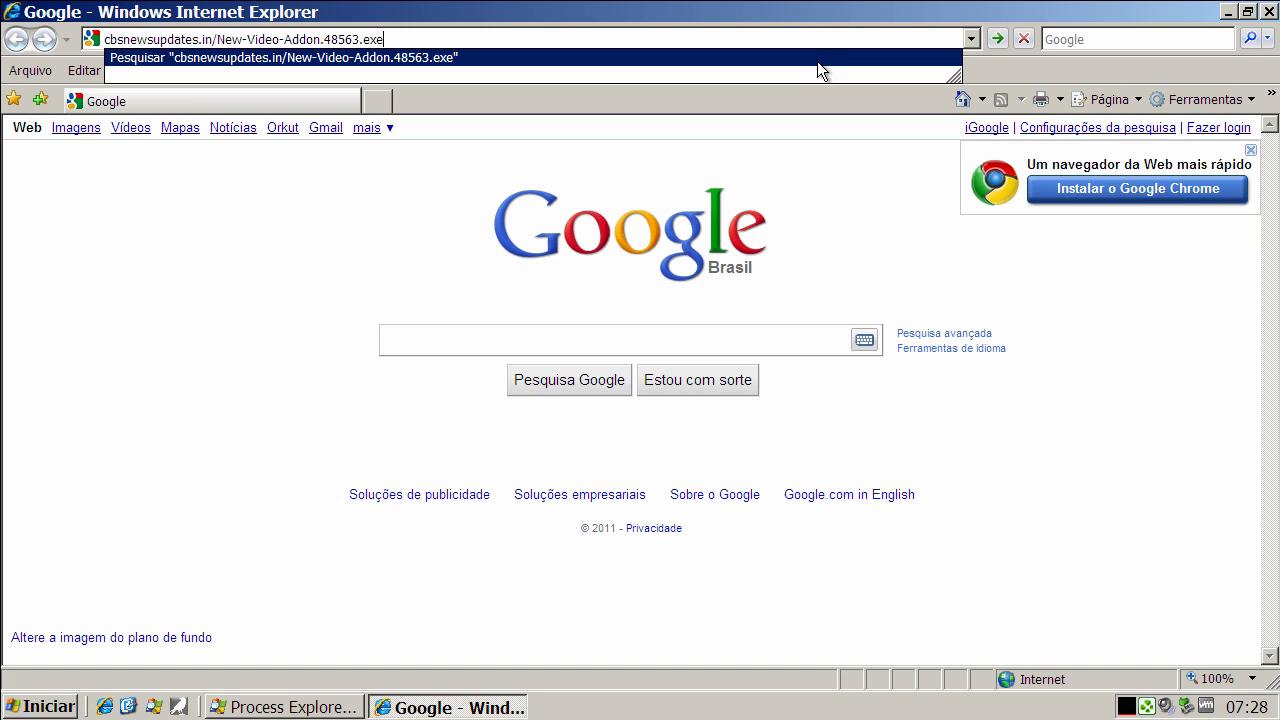
{"action": "key", "text": "Return"}
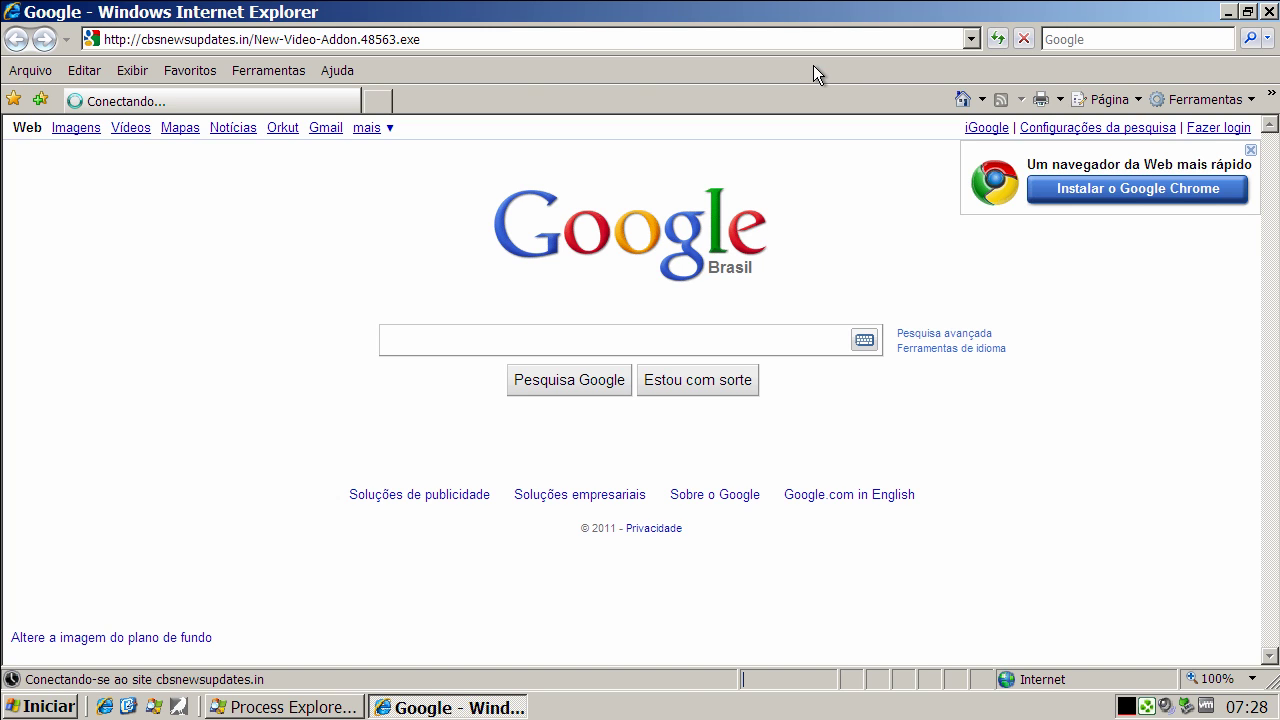
{"action": "left_click", "coordinate": [636, 361]}
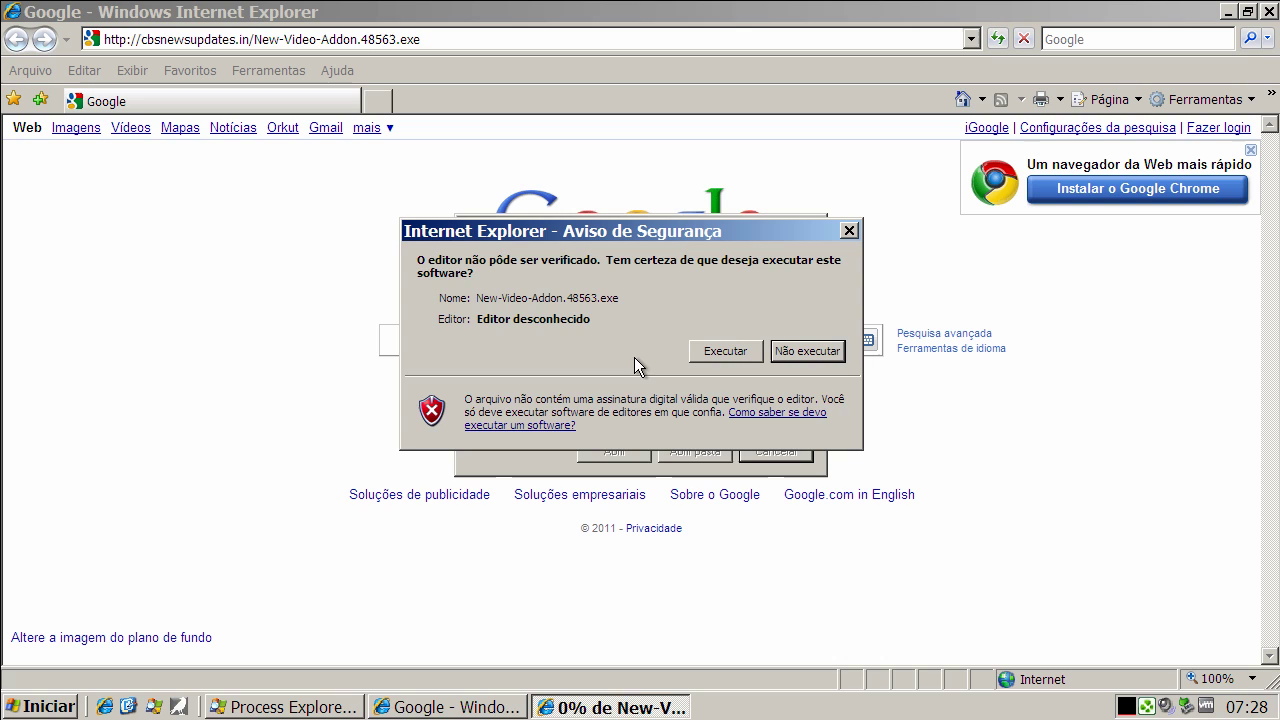
{"action": "left_click", "coordinate": [728, 350]}
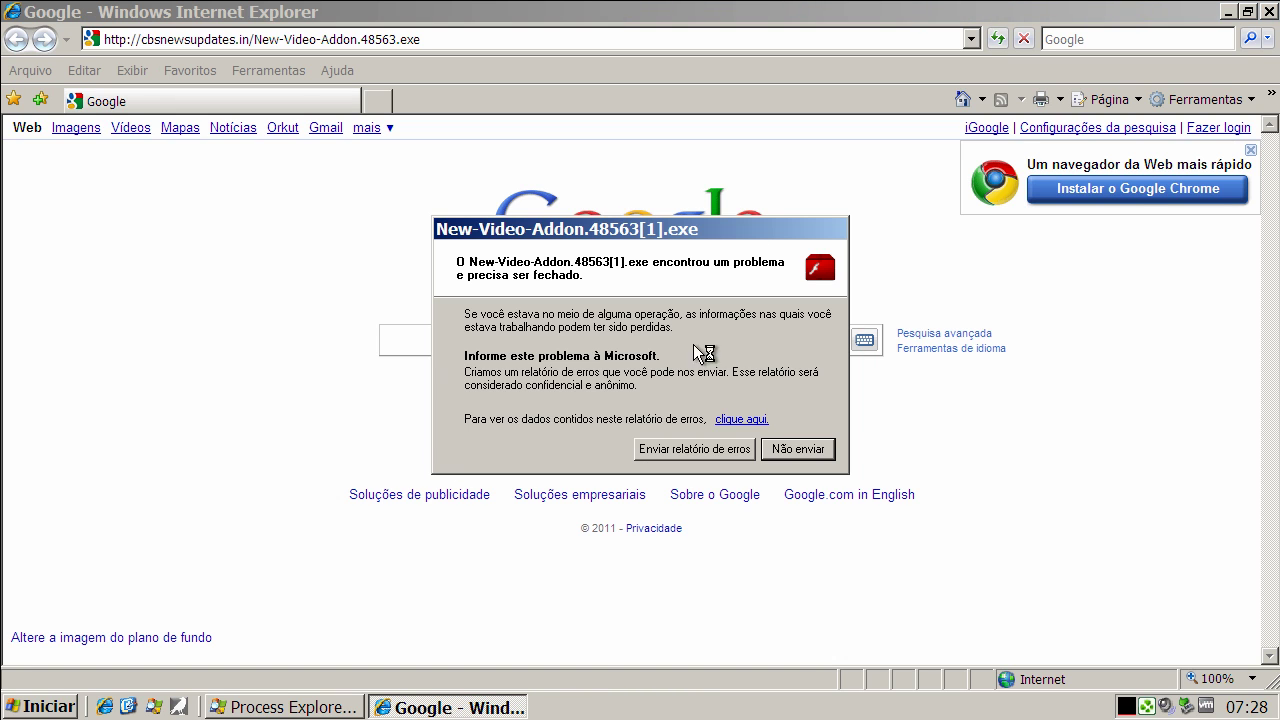
{"action": "left_click", "coordinate": [790, 448]}
Review the running processes in Process Explorer, then minimize it and close Internet Explorer.
{"action": "left_click", "coordinate": [358, 706]}
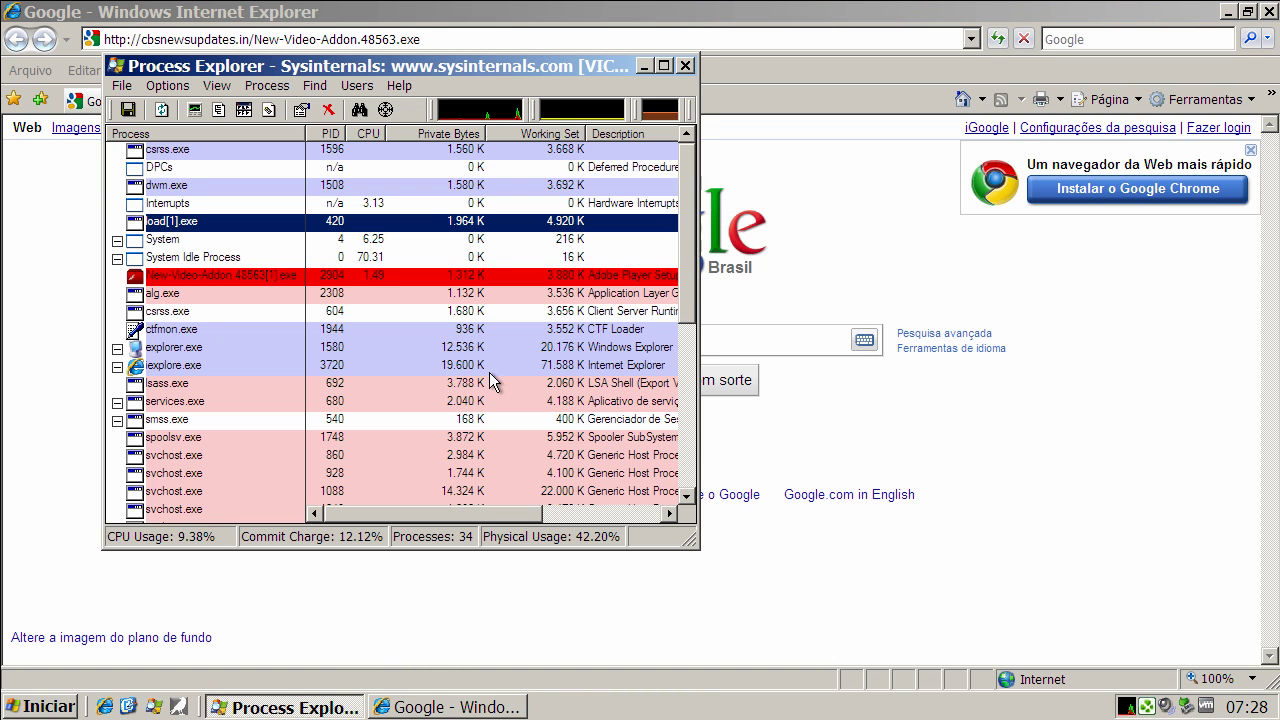
{"action": "left_click_drag", "start_coordinate": [689, 270], "coordinate": [678, 178]}
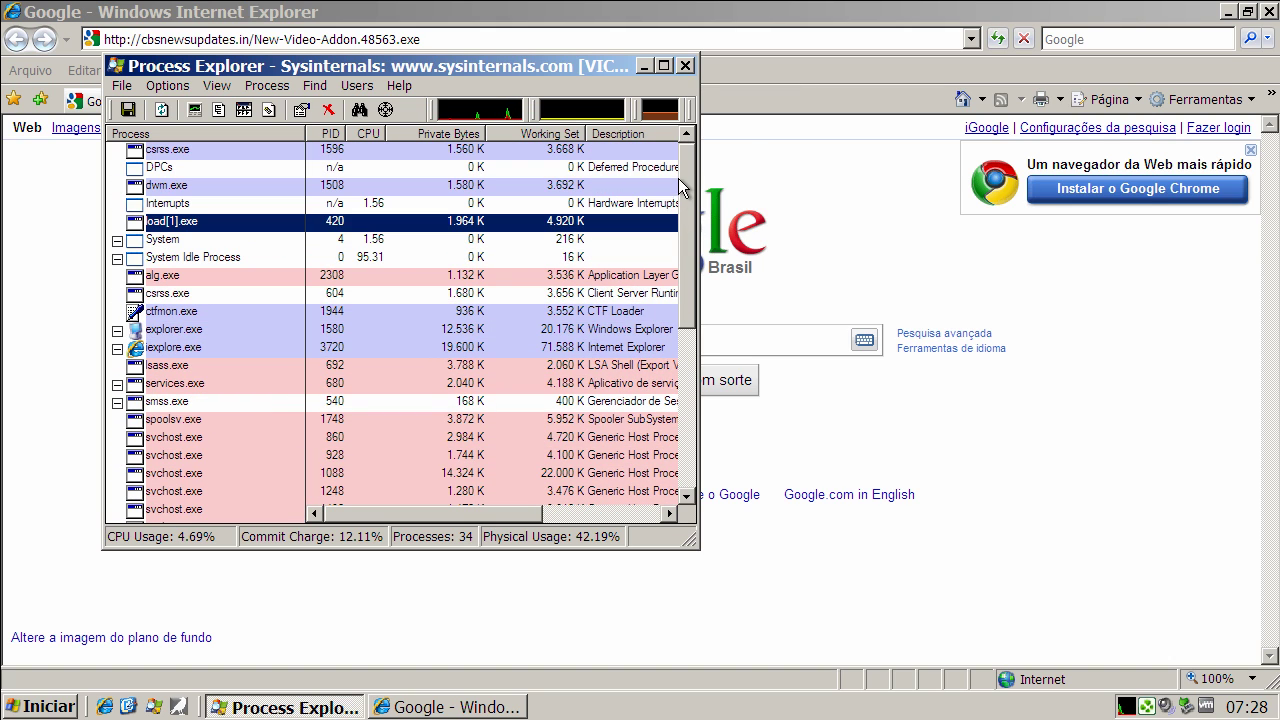
{"action": "left_click", "coordinate": [643, 66]}
{"action": "left_click", "coordinate": [1270, 12]}
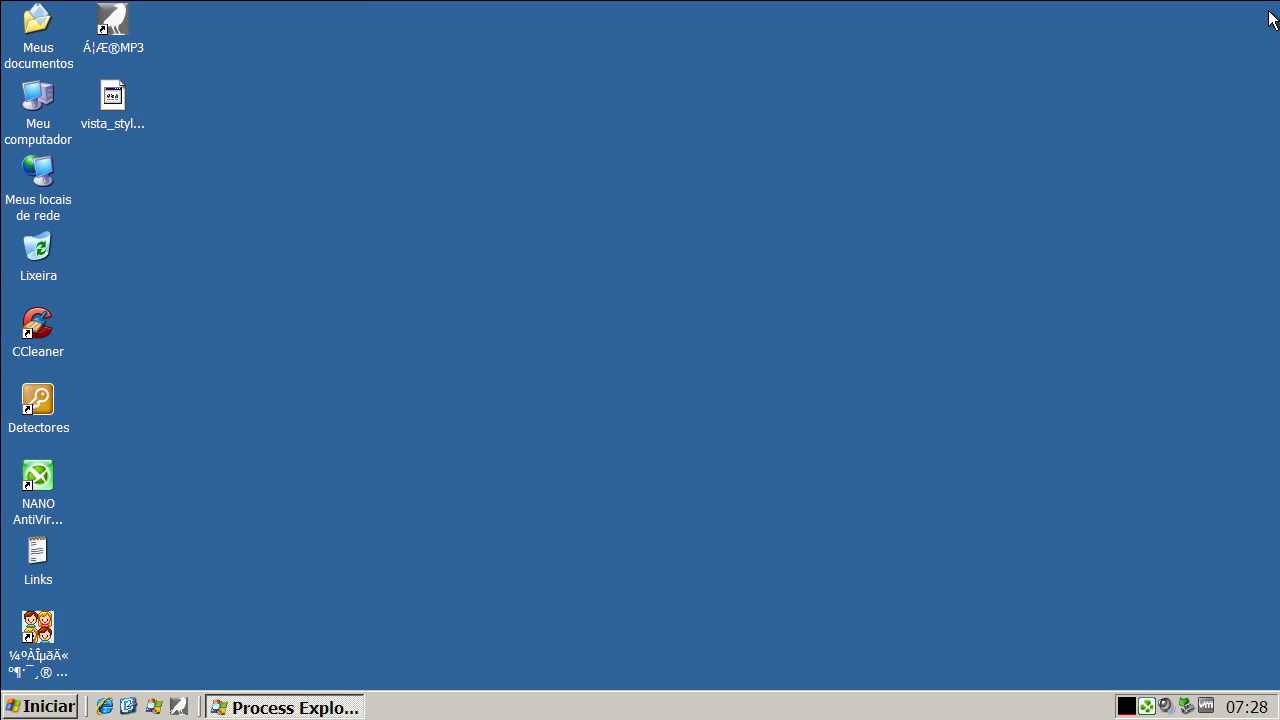
Run a Complete system test in NANO AntiVirus, view its result, and close the scan and main windows.
{"action": "double_click", "coordinate": [1147, 706]}
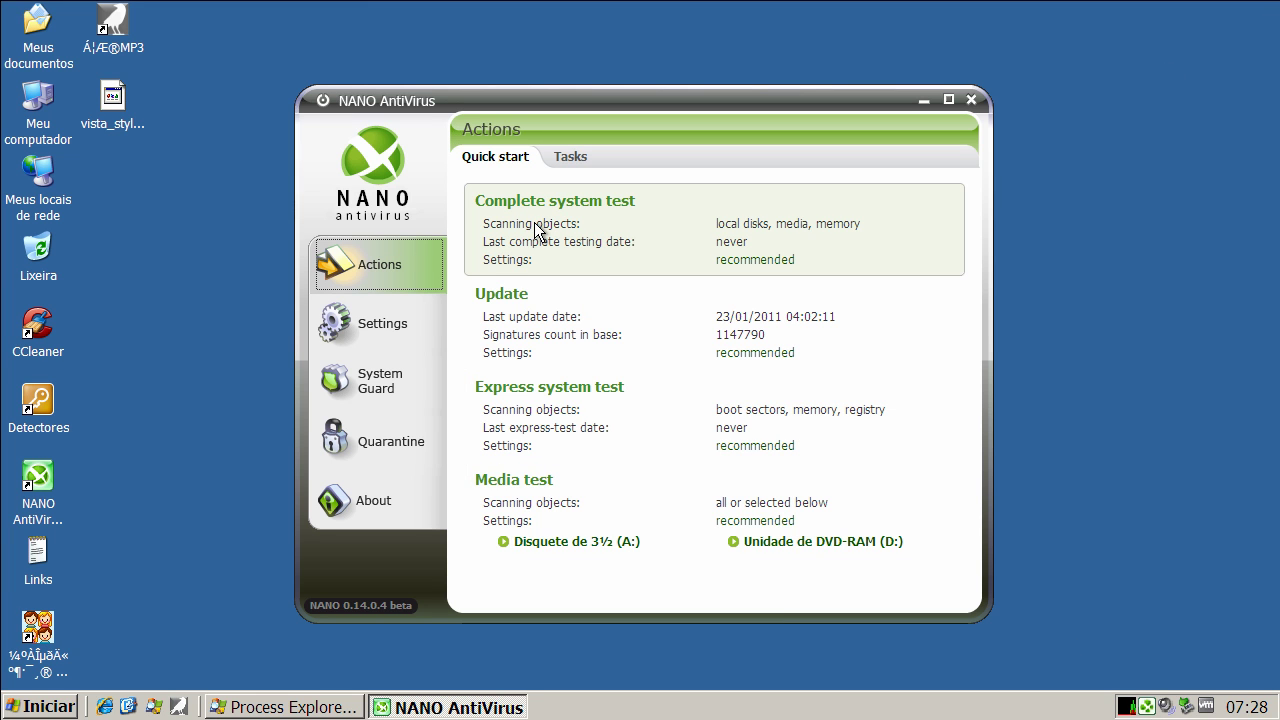
{"action": "left_click", "coordinate": [543, 231]}
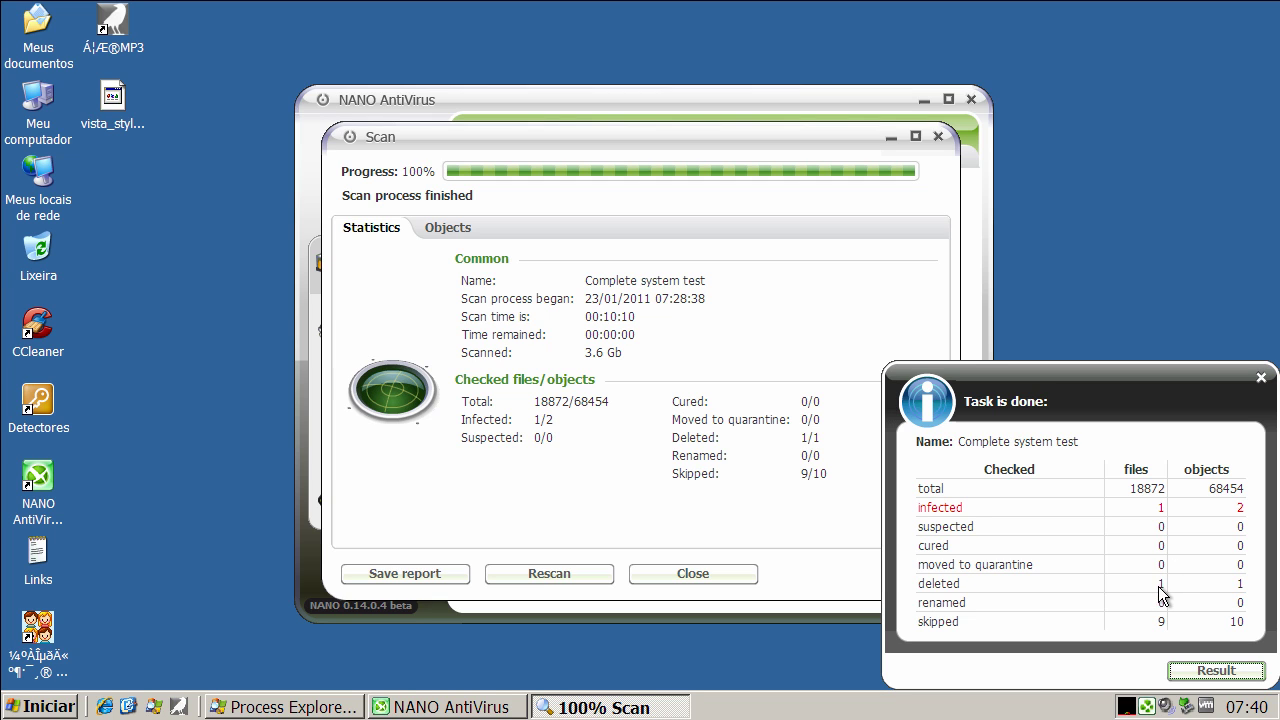
{"action": "left_click", "coordinate": [1206, 672]}
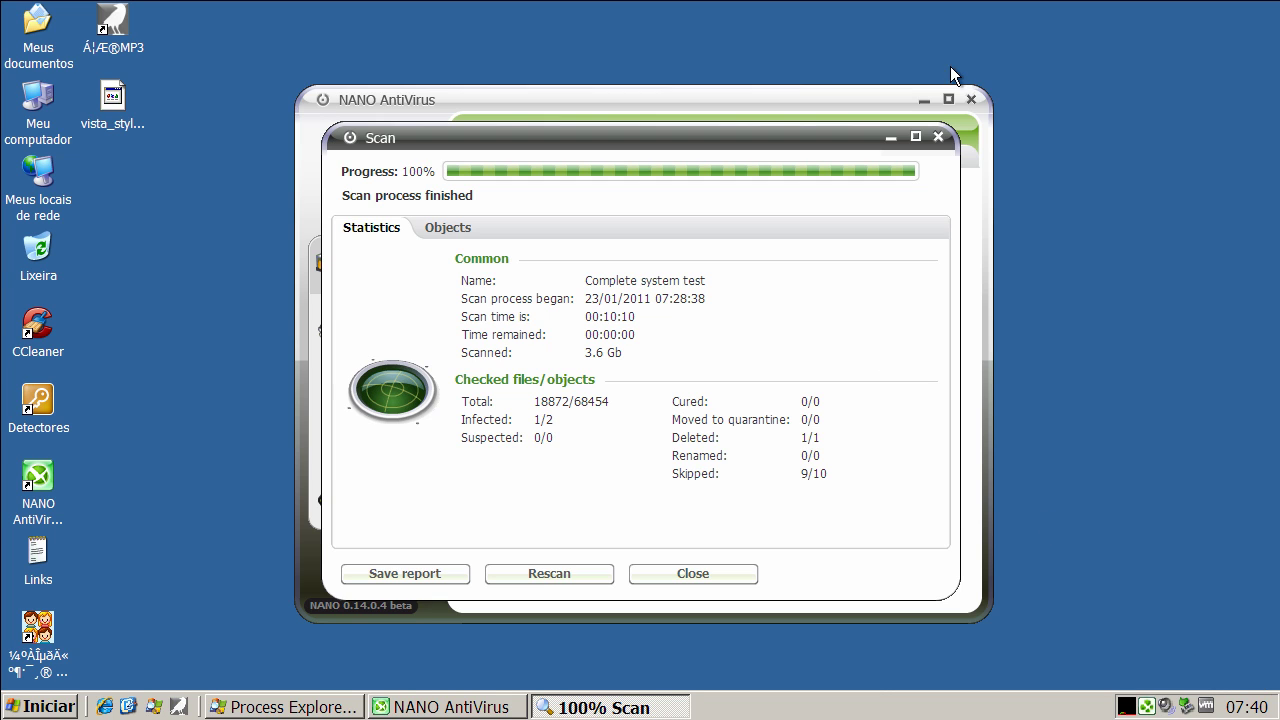
{"action": "left_click", "coordinate": [938, 137]}
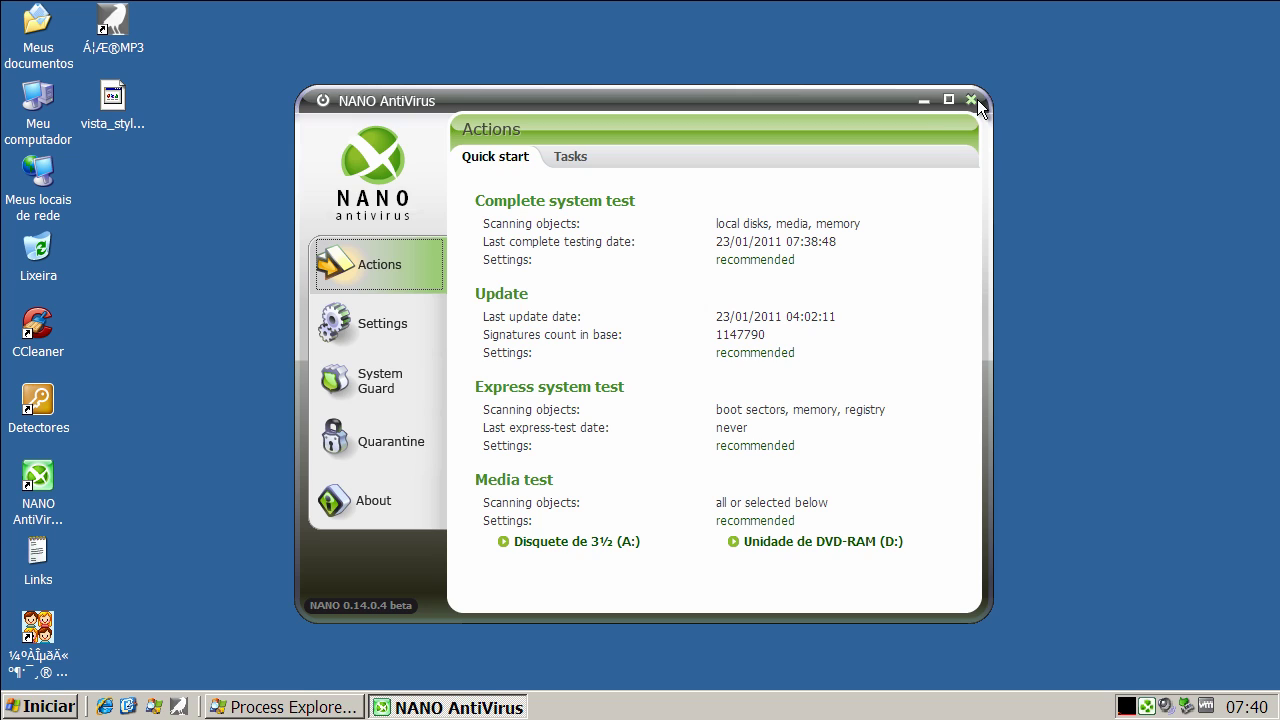
{"action": "left_click", "coordinate": [971, 100]}
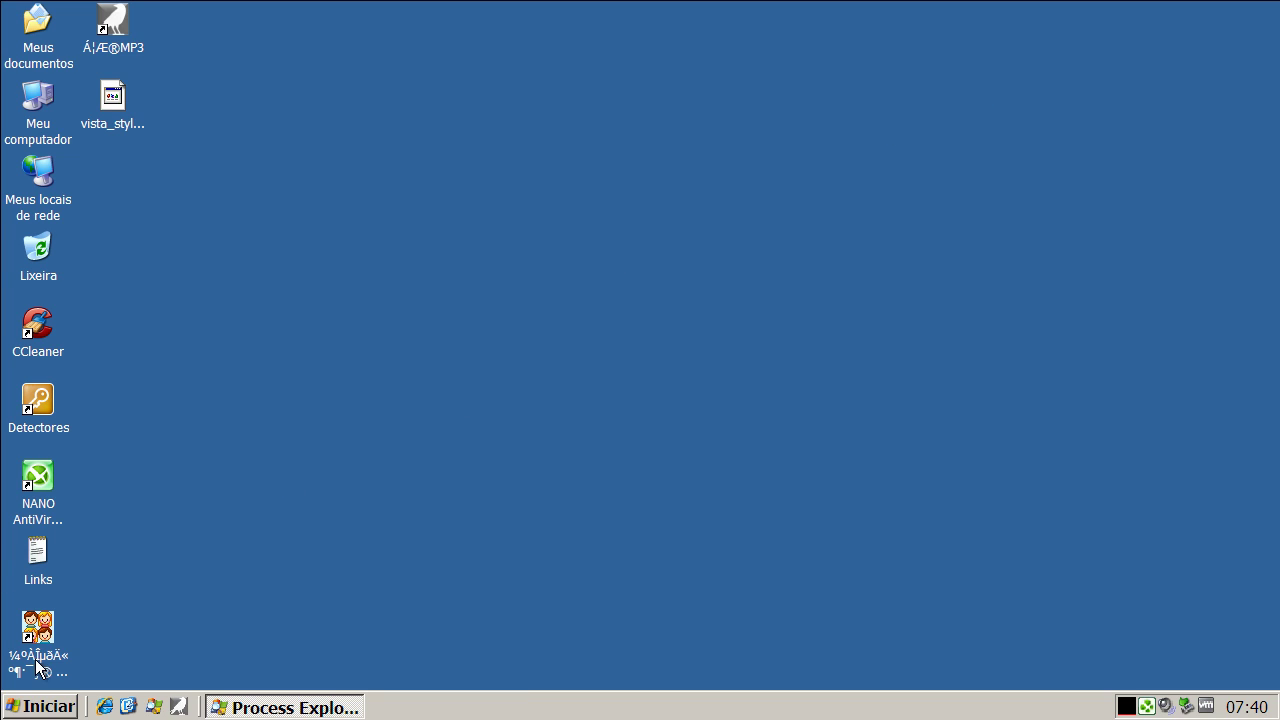
Restart the computer from the Windows shutdown options.
{"action": "left_click", "coordinate": [72, 708]}
{"action": "left_click", "coordinate": [110, 675]}
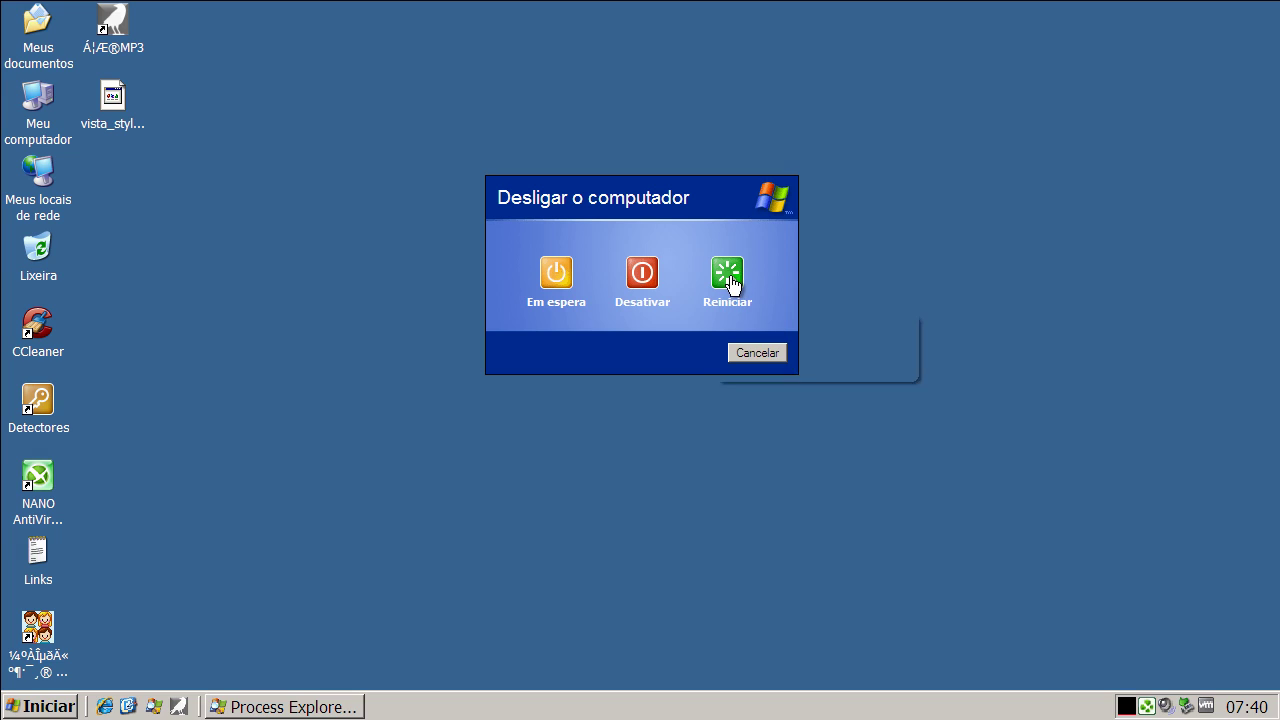
{"action": "left_click", "coordinate": [735, 286]}
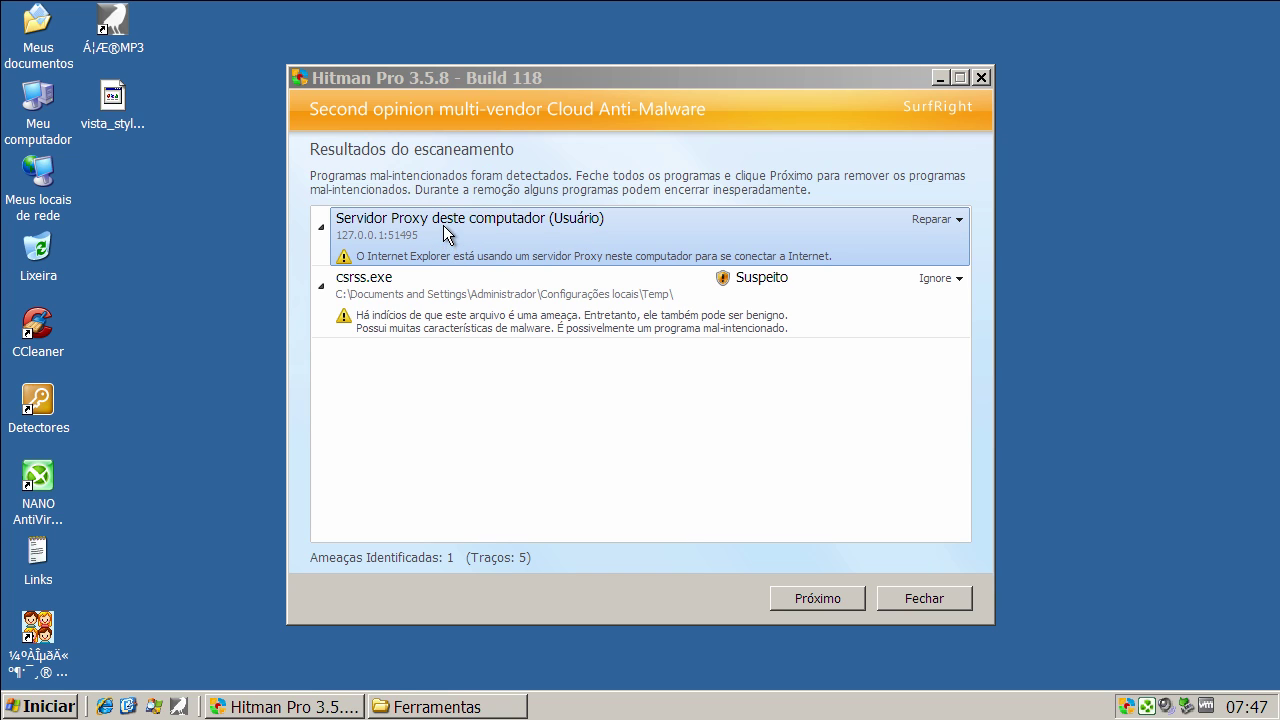
Repair the local proxy server detection in Hitman Pro, keep csrss.exe on Ignore, and close the program.
{"action": "left_click", "coordinate": [536, 318]}
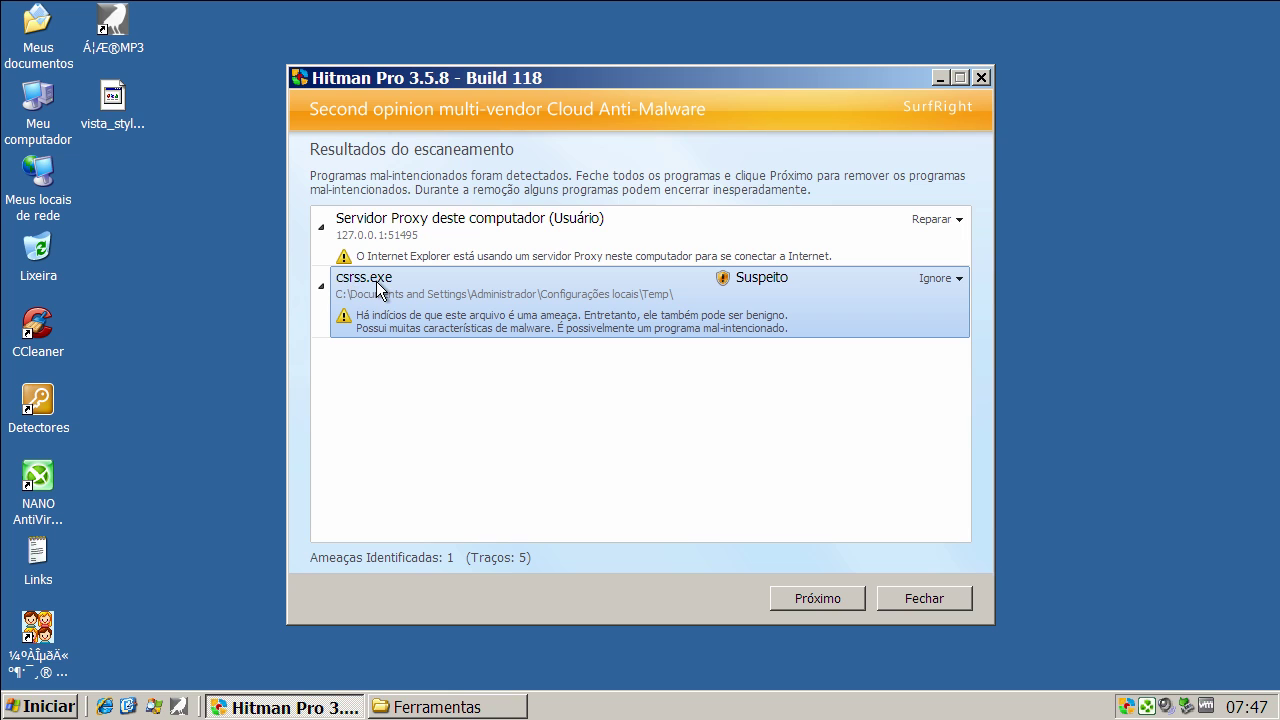
{"action": "left_click", "coordinate": [792, 601]}
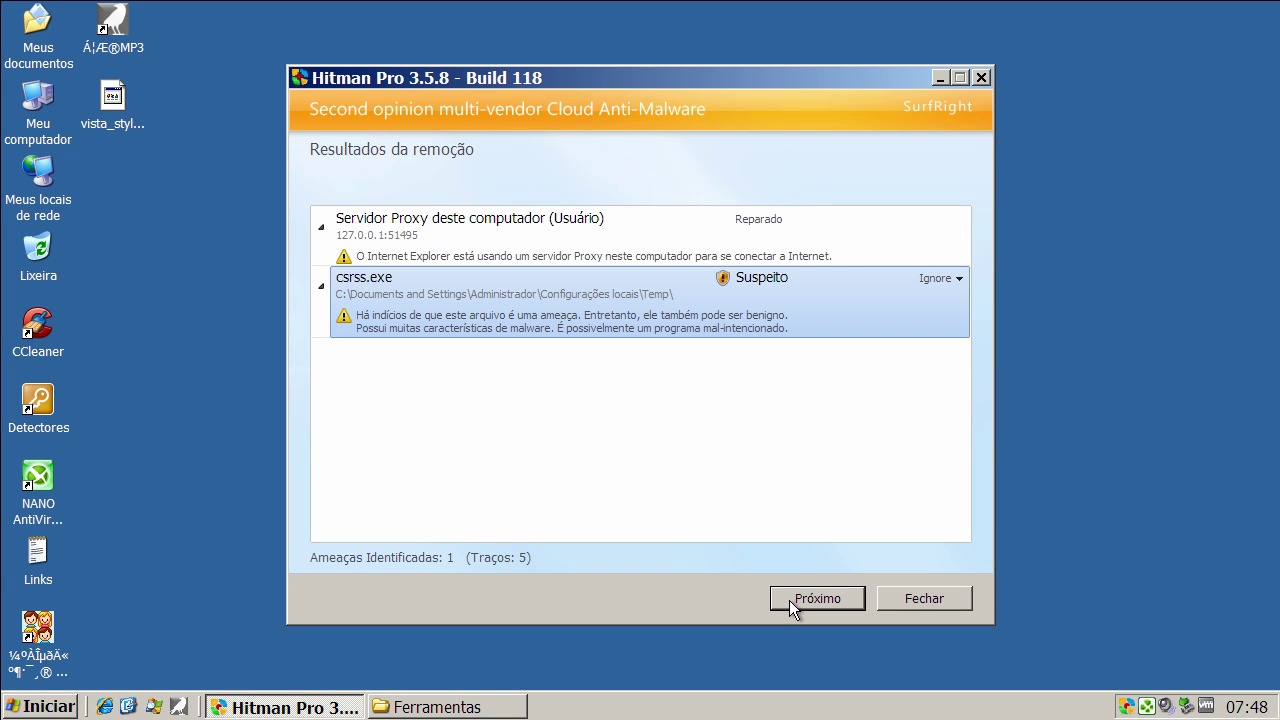
{"action": "left_click", "coordinate": [813, 603]}
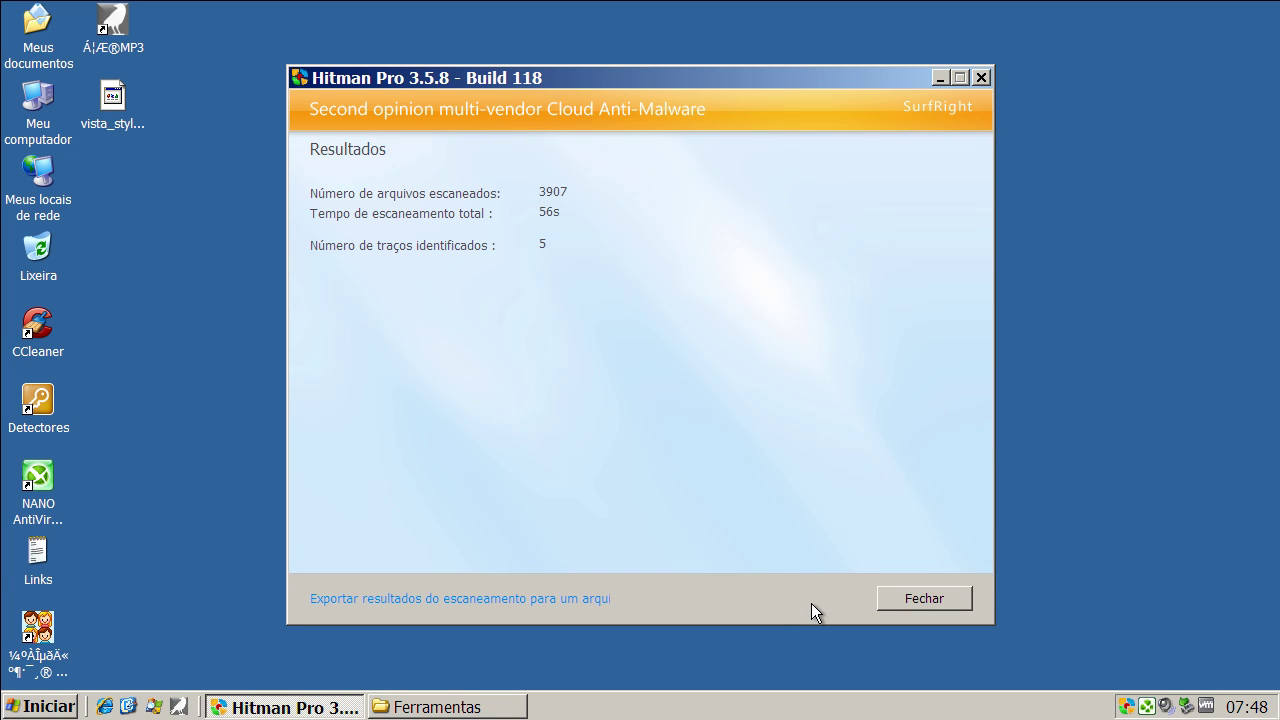
{"action": "left_click", "coordinate": [908, 603]}
Launch Malwarebytes from the C:\Ferramentas folder and close the folder window.
{"action": "left_click", "coordinate": [286, 708]}
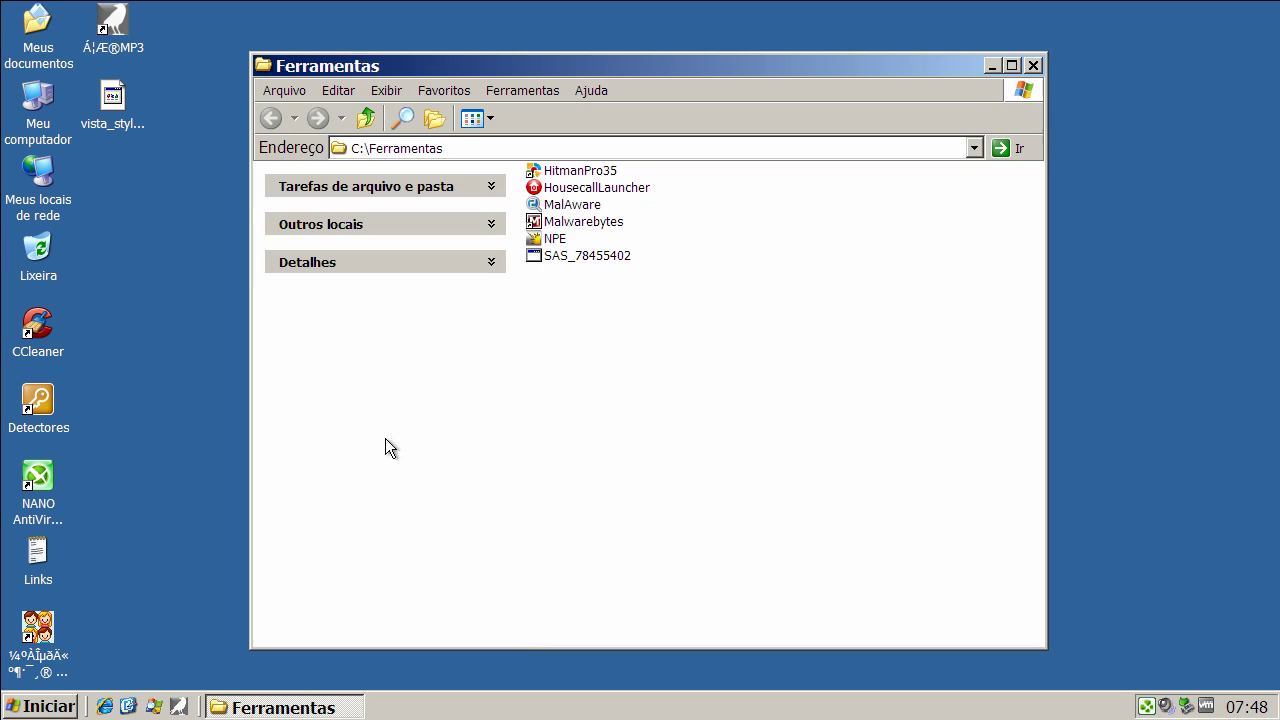
{"action": "left_click", "coordinate": [566, 225]}
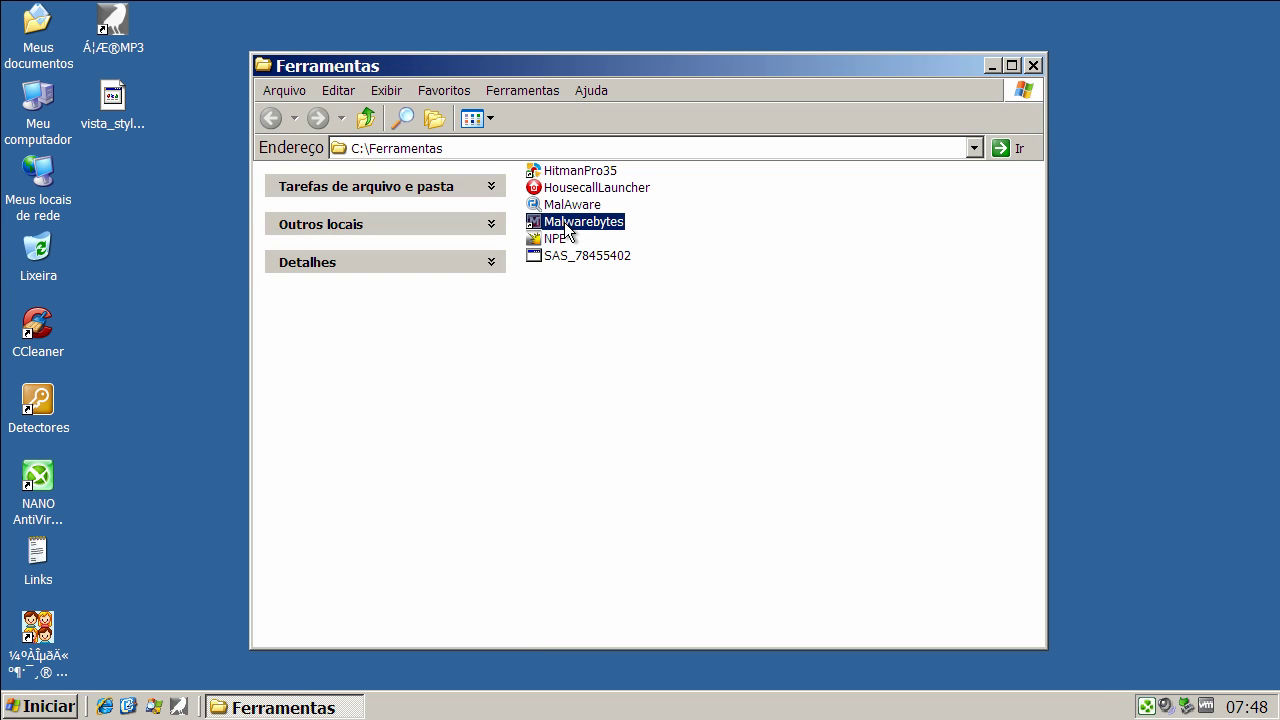
{"action": "right_click", "coordinate": [566, 228]}
{"action": "left_click", "coordinate": [588, 233]}
{"action": "left_click", "coordinate": [1034, 65]}
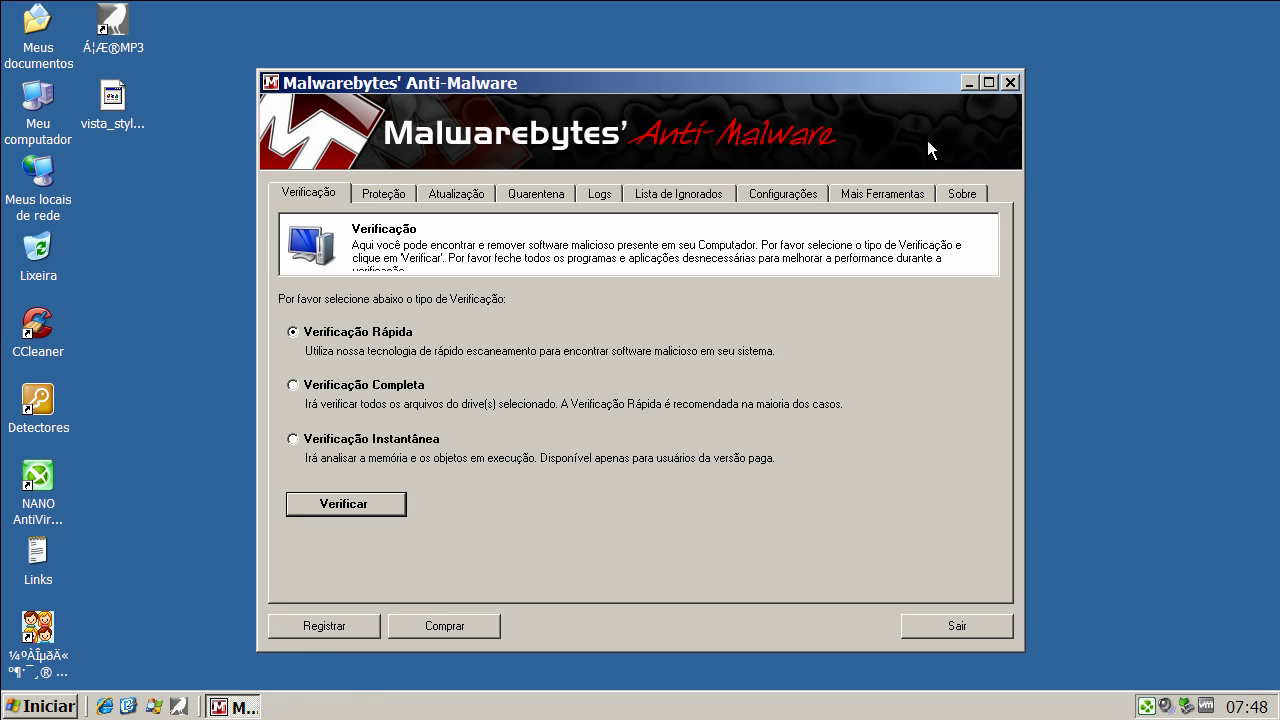
Check for Malwarebytes database updates and dismiss the update message.
{"action": "left_click", "coordinate": [457, 194]}
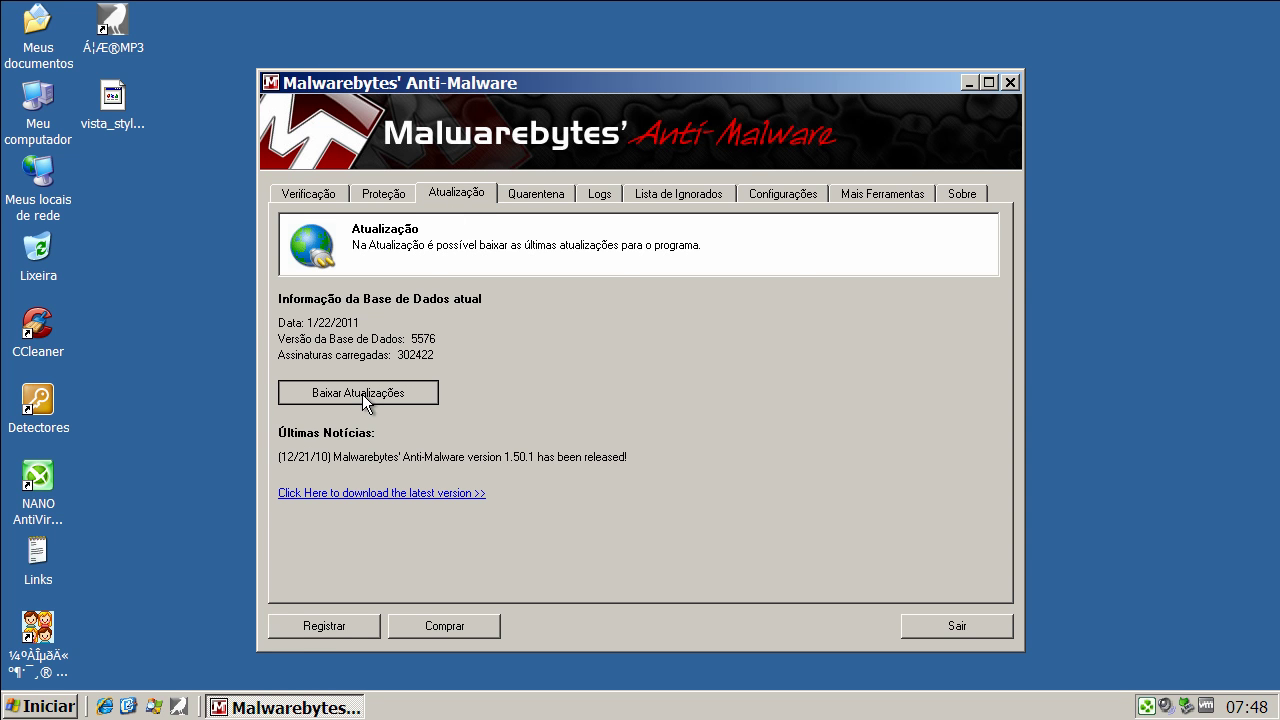
{"action": "left_click", "coordinate": [360, 395]}
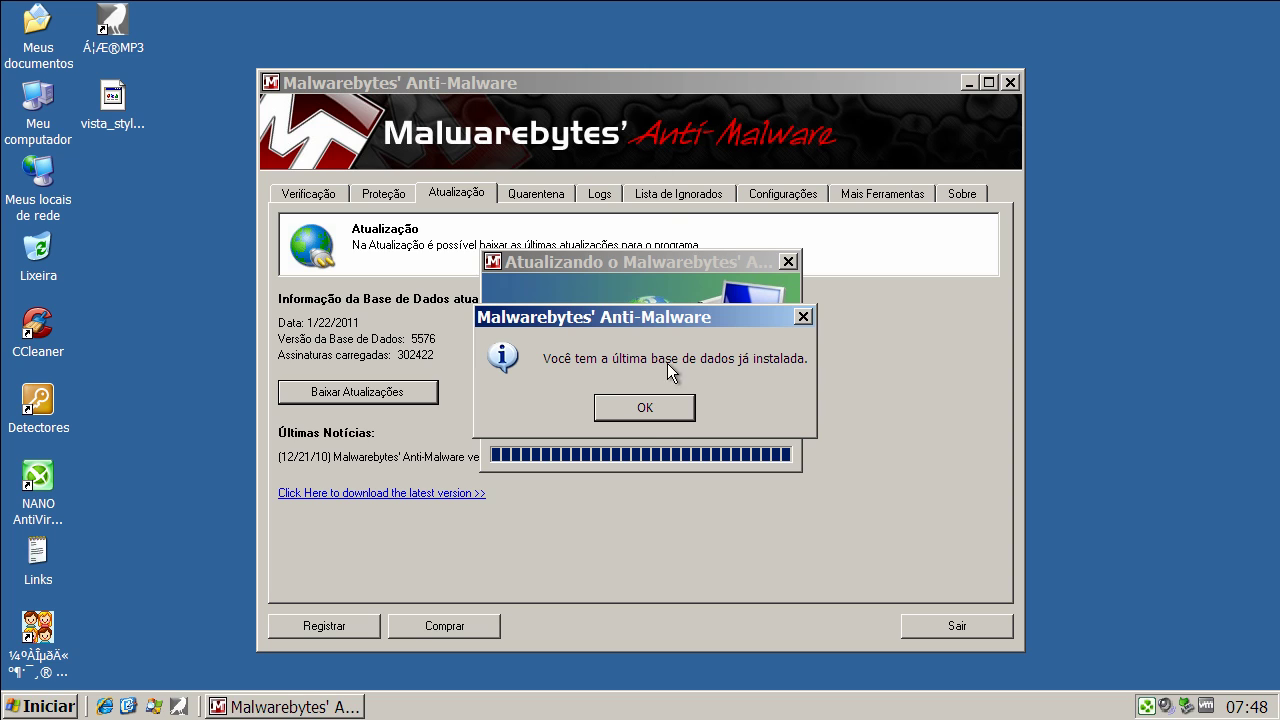
{"action": "left_click", "coordinate": [649, 412]}
Run a quick scan (Verificação Rápida) in Malwarebytes and open the list of scan results.
{"action": "left_click", "coordinate": [316, 196]}
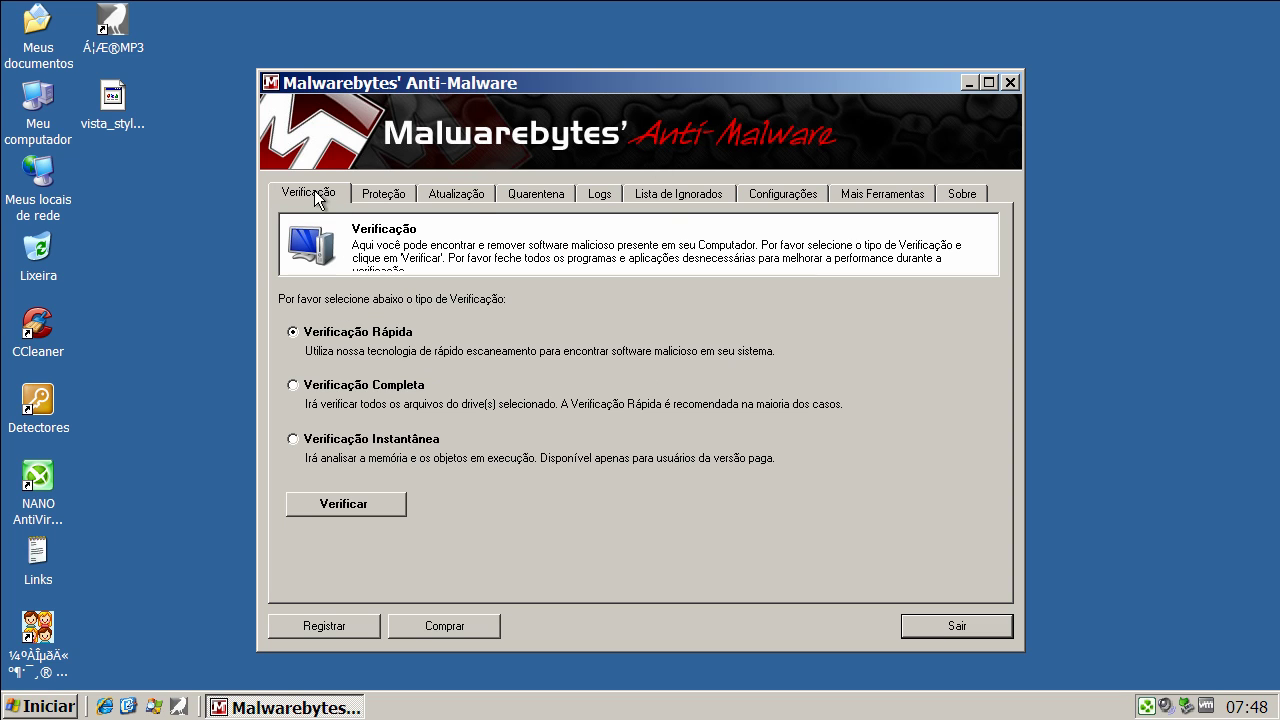
{"action": "left_click", "coordinate": [368, 500]}
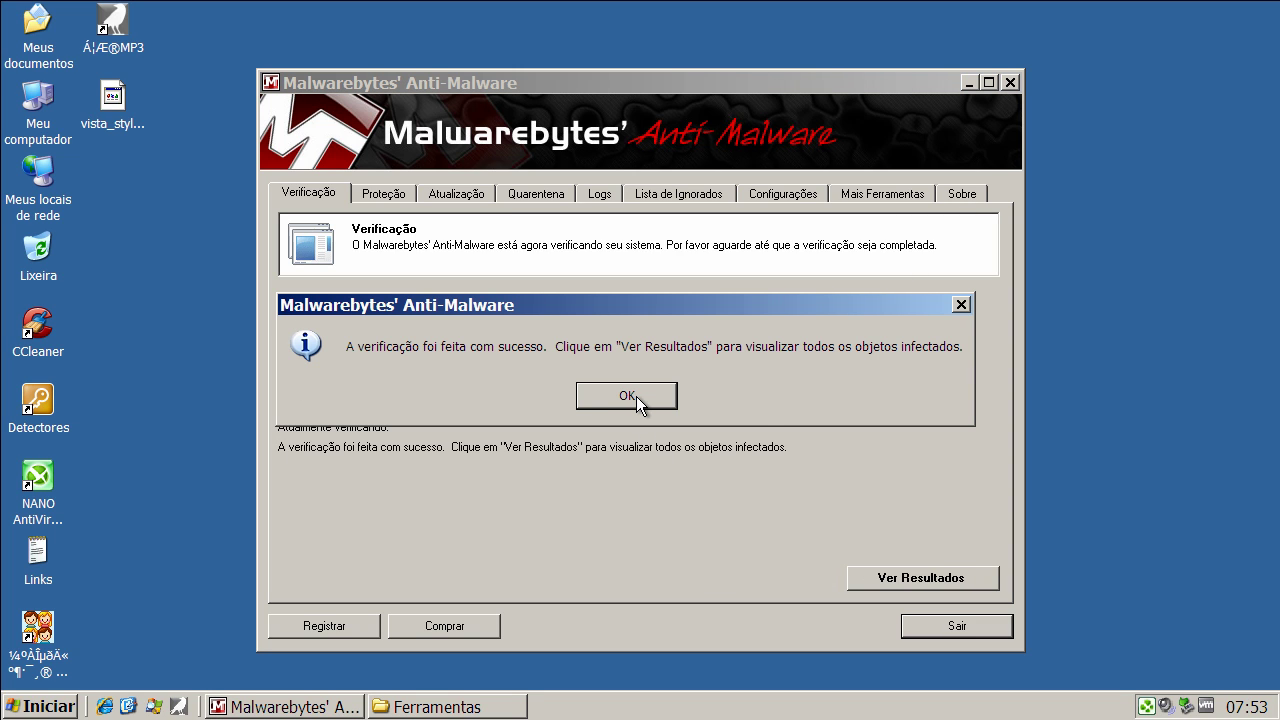
{"action": "left_click", "coordinate": [636, 396]}
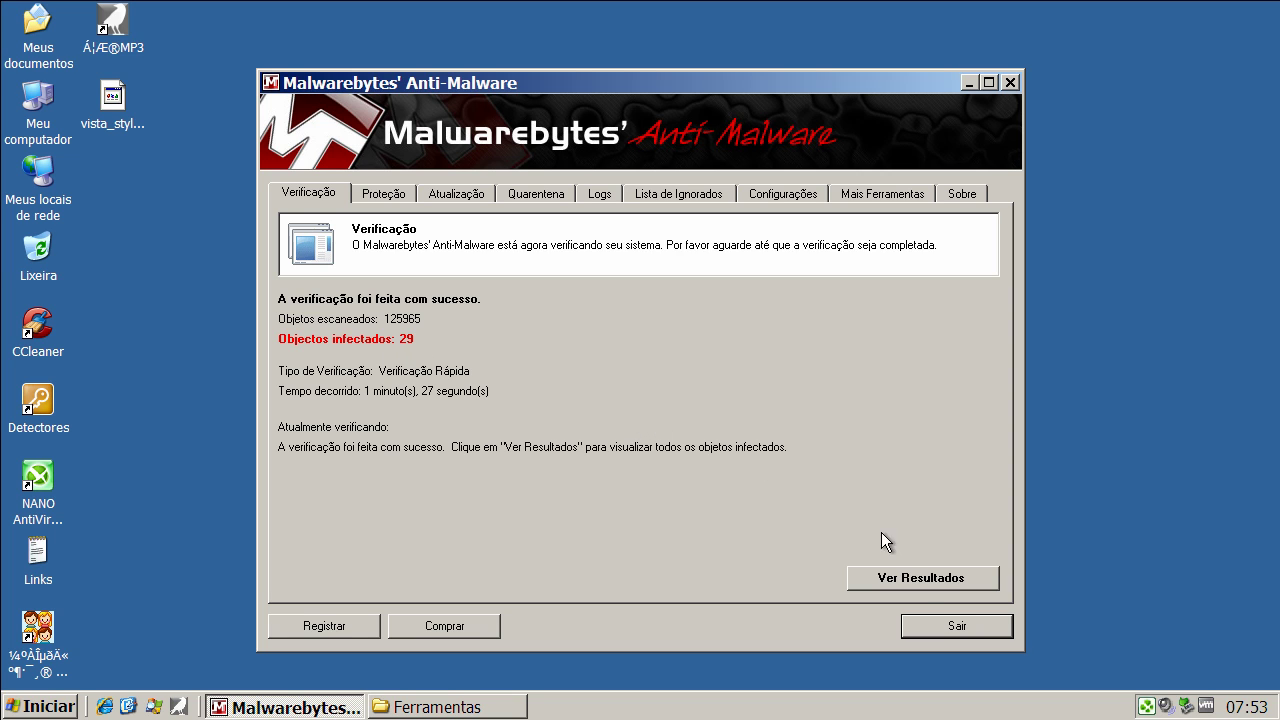
{"action": "left_click", "coordinate": [917, 577]}
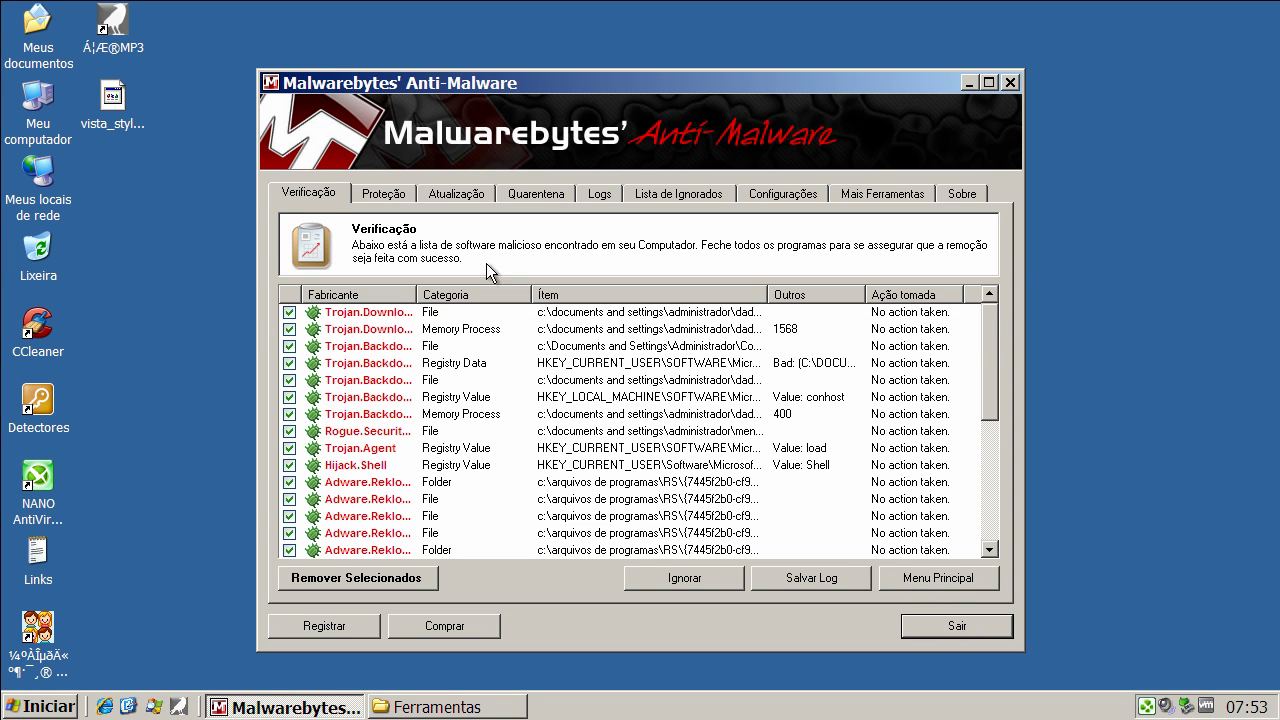
Widen the Fabricante and Ítem columns in the scan results and examine the Trojan and Rogue.SecurityShield detections.
{"action": "left_click_drag", "start_coordinate": [418, 294], "coordinate": [502, 294]}
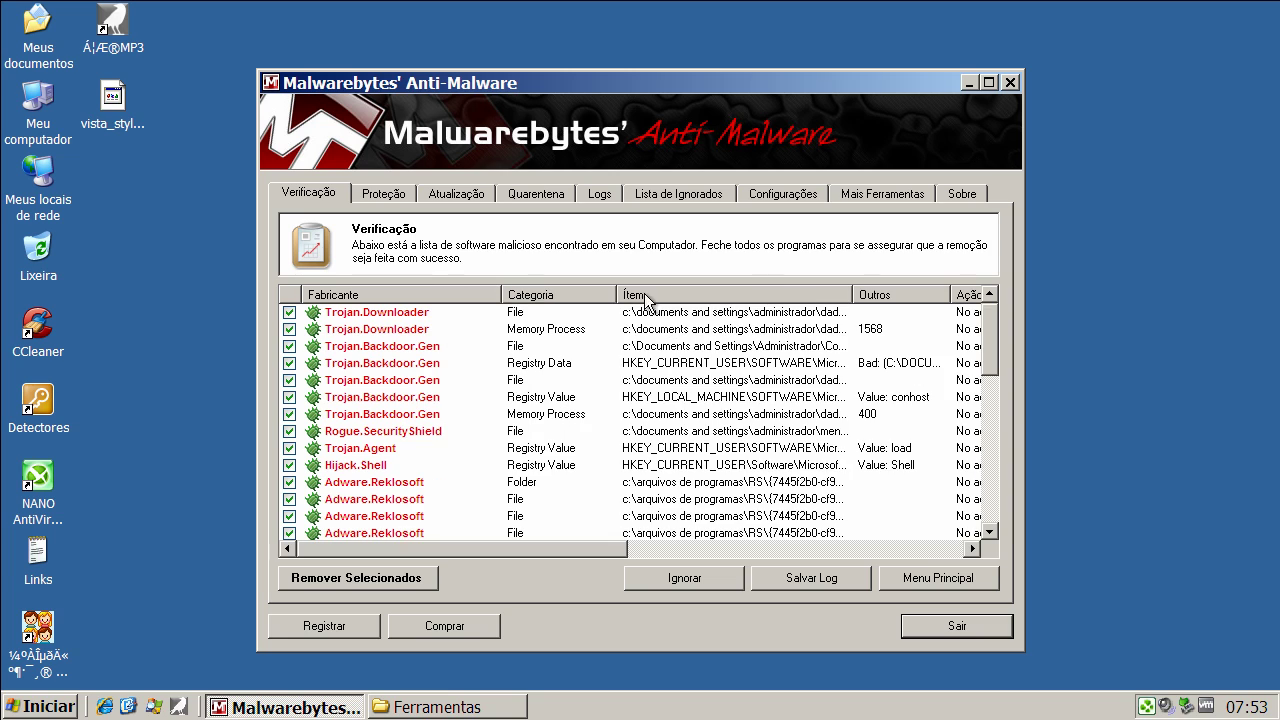
{"action": "left_click_drag", "start_coordinate": [852, 294], "coordinate": [948, 296]}
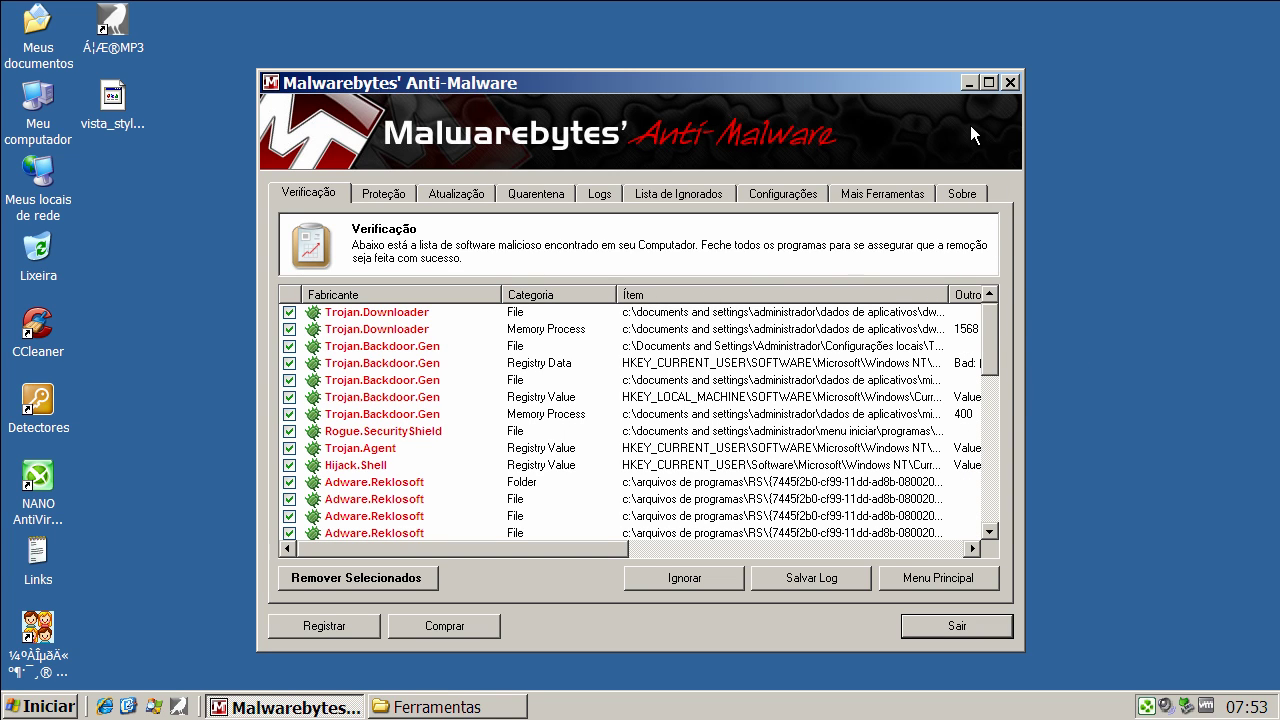
{"action": "left_click", "coordinate": [419, 316]}
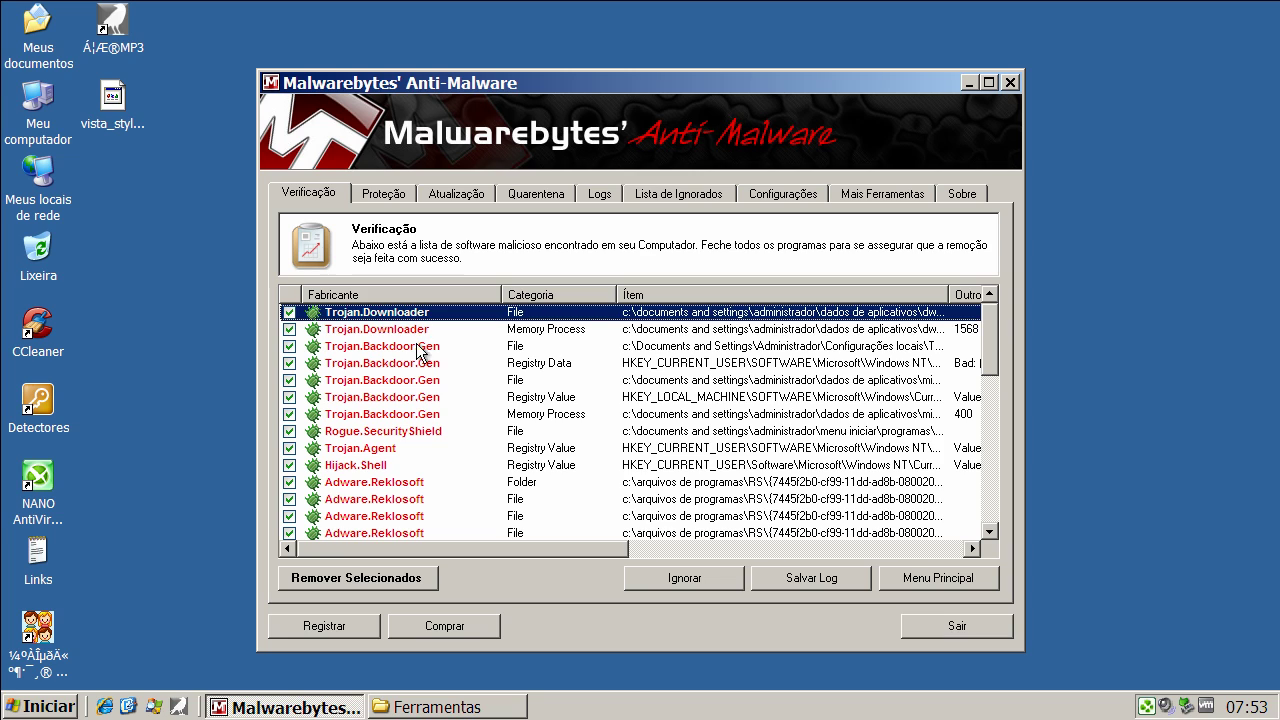
{"action": "left_click", "coordinate": [408, 333]}
{"action": "left_click", "coordinate": [411, 350]}
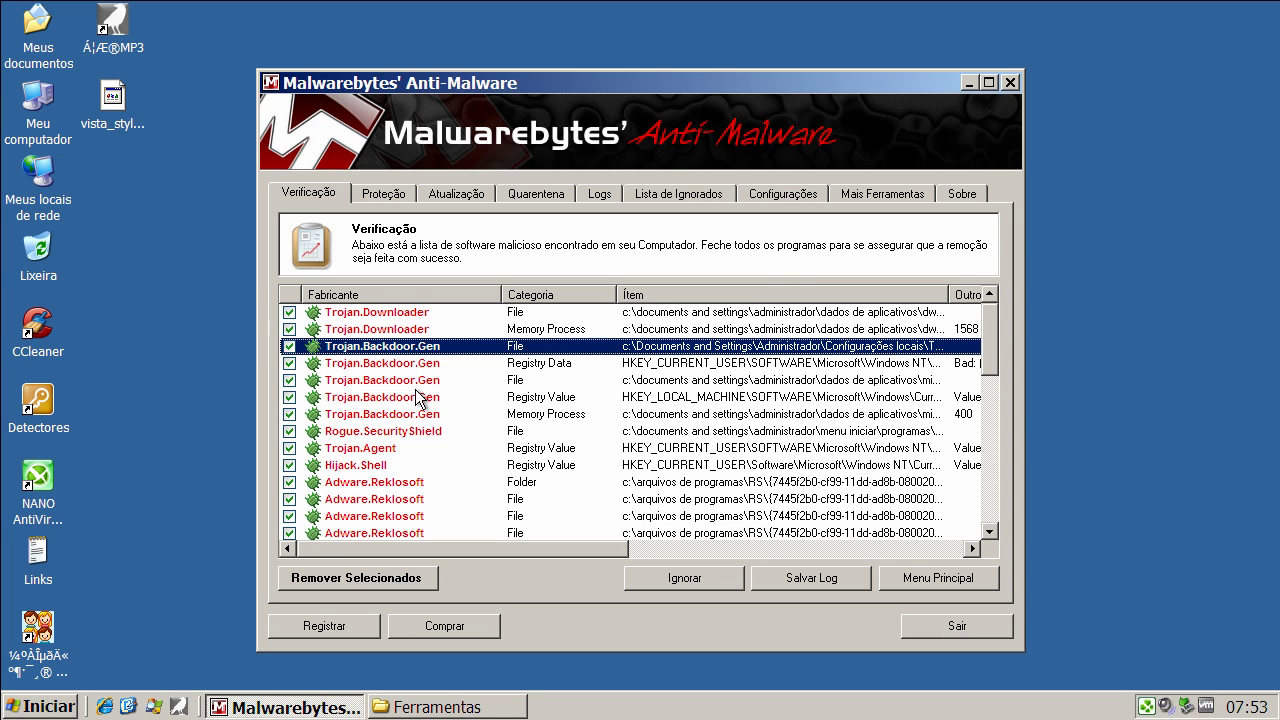
{"action": "left_click", "coordinate": [409, 432]}
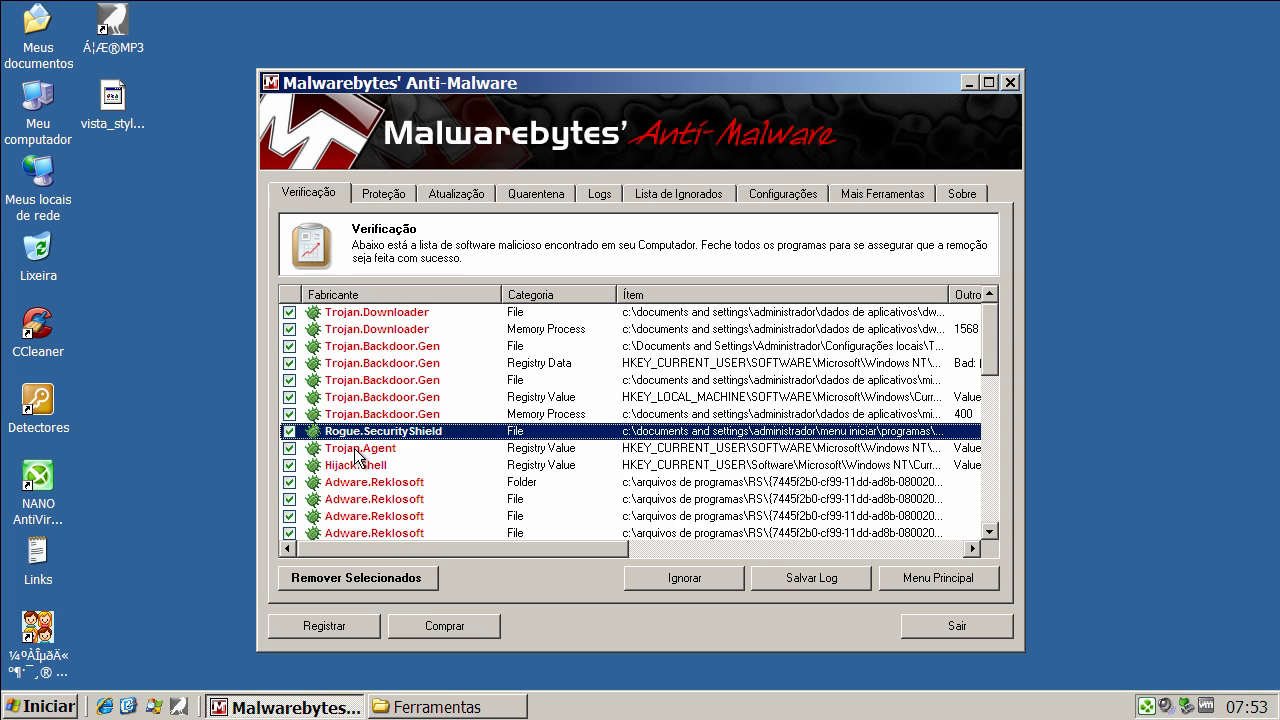
{"action": "left_click", "coordinate": [361, 451]}
Examine the Adware.Reklosoft file and folder entries through the end of the results list.
{"action": "left_click_drag", "start_coordinate": [998, 341], "coordinate": [992, 402]}
{"action": "left_click", "coordinate": [396, 394]}
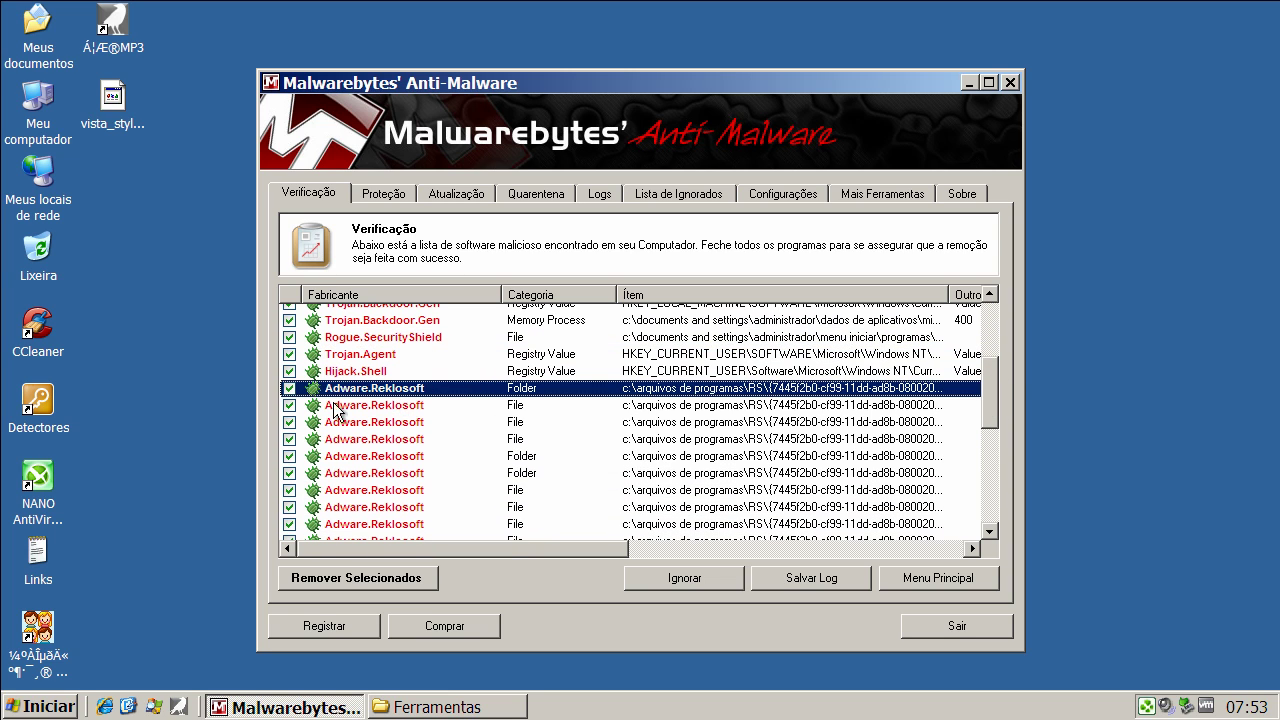
{"action": "left_click", "coordinate": [385, 407]}
{"action": "left_click", "coordinate": [386, 424]}
{"action": "left_click", "coordinate": [384, 473]}
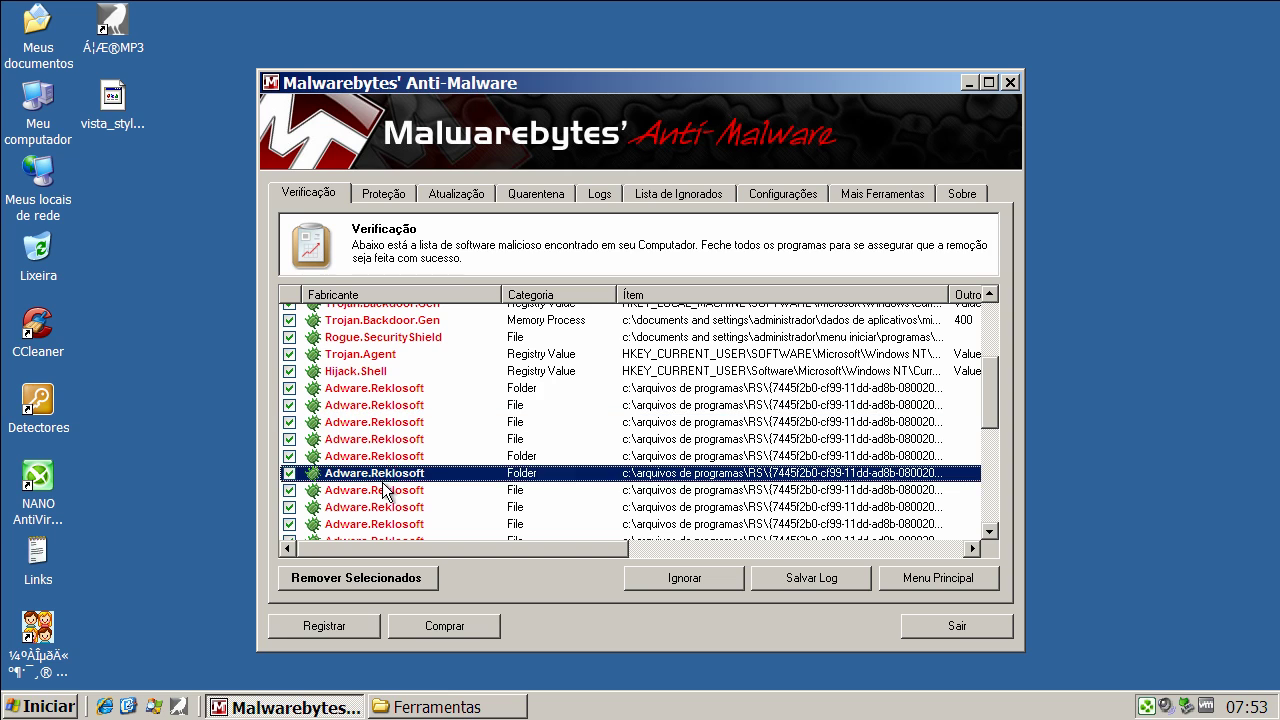
{"action": "left_click", "coordinate": [386, 490]}
{"action": "left_click_drag", "start_coordinate": [984, 413], "coordinate": [1002, 522]}
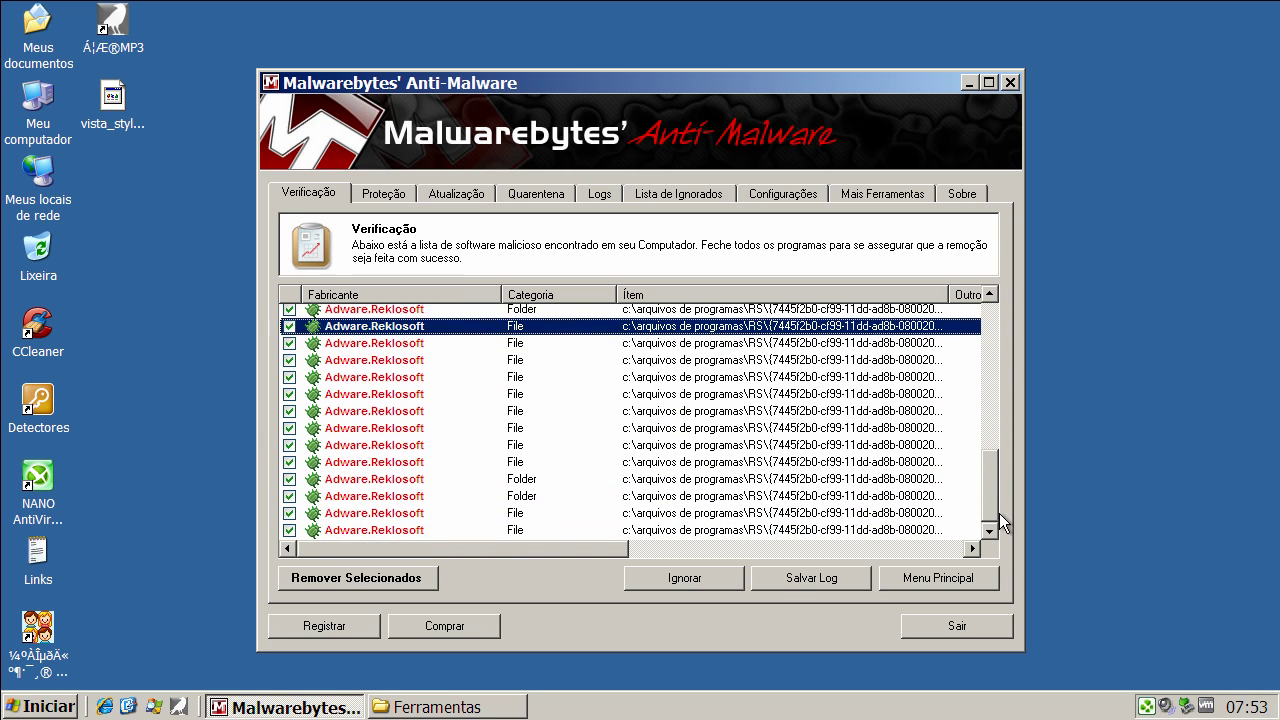
{"action": "left_click", "coordinate": [372, 530]}
{"action": "left_click", "coordinate": [377, 515]}
{"action": "left_click", "coordinate": [377, 498]}
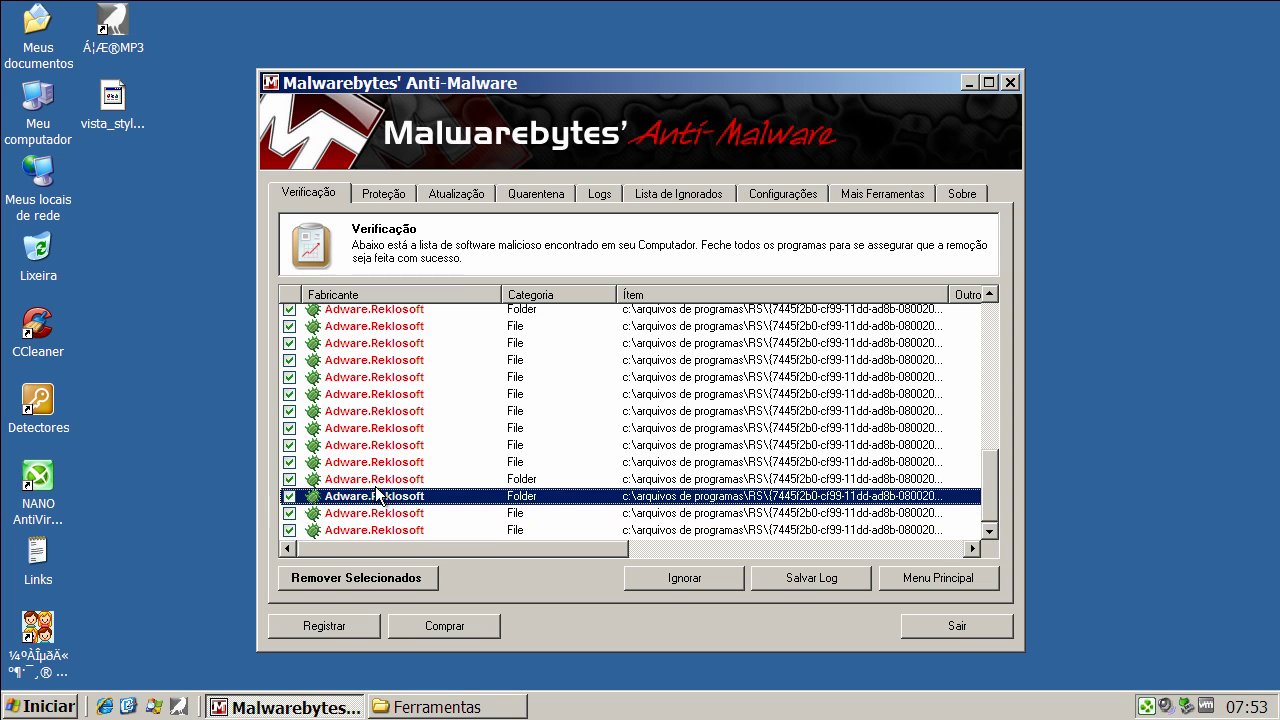
{"action": "left_click", "coordinate": [373, 481]}
{"action": "left_click", "coordinate": [374, 462]}
{"action": "left_click", "coordinate": [375, 445]}
{"action": "left_click", "coordinate": [375, 428]}
{"action": "left_click", "coordinate": [375, 411]}
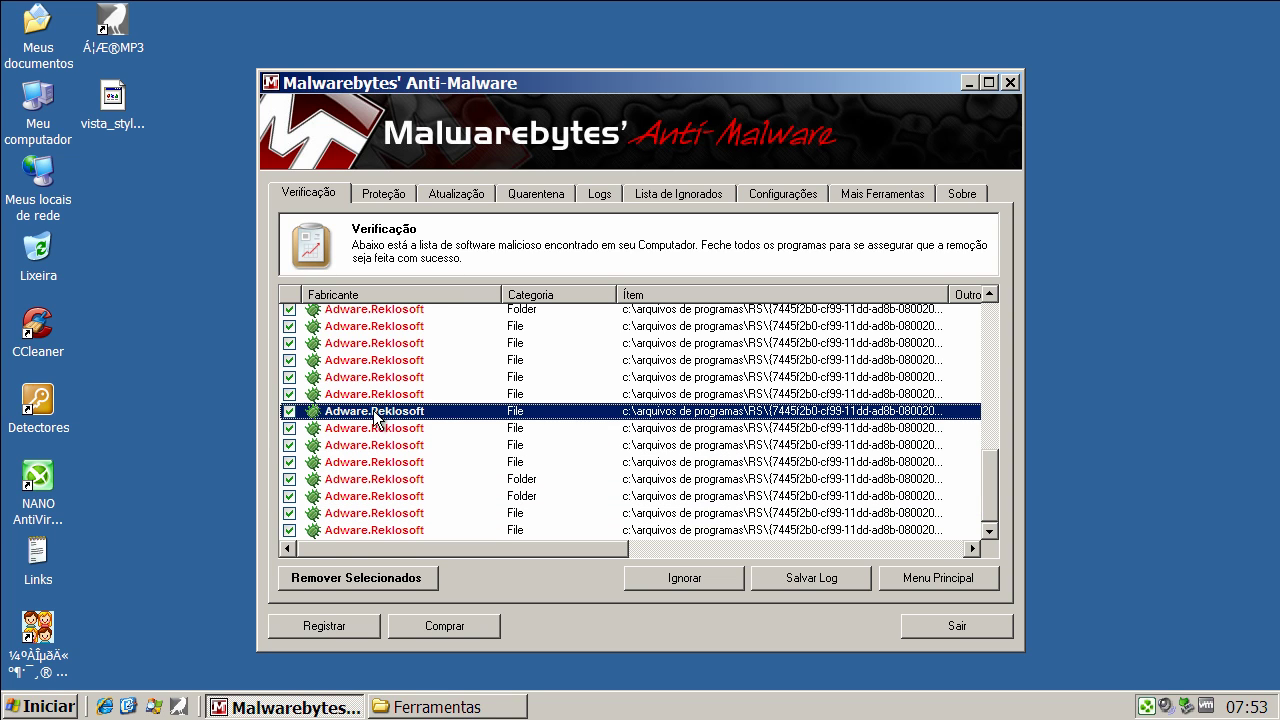
{"action": "left_click", "coordinate": [376, 394]}
{"action": "left_click", "coordinate": [376, 377]}
{"action": "left_click", "coordinate": [377, 360]}
{"action": "left_click", "coordinate": [378, 343]}
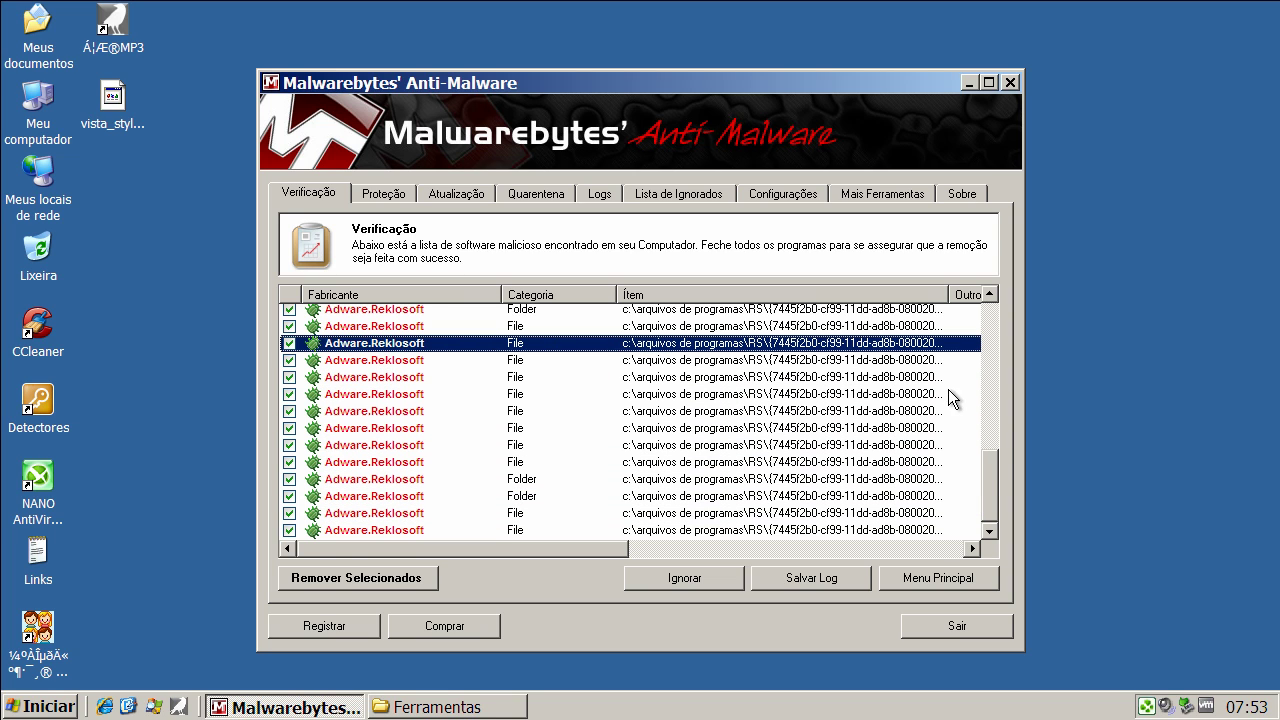
Review the Hijack.Shell, Trojan and Rogue.SecurityShield detections again, back to the start of the results list.
{"action": "left_click_drag", "start_coordinate": [996, 462], "coordinate": [993, 322]}
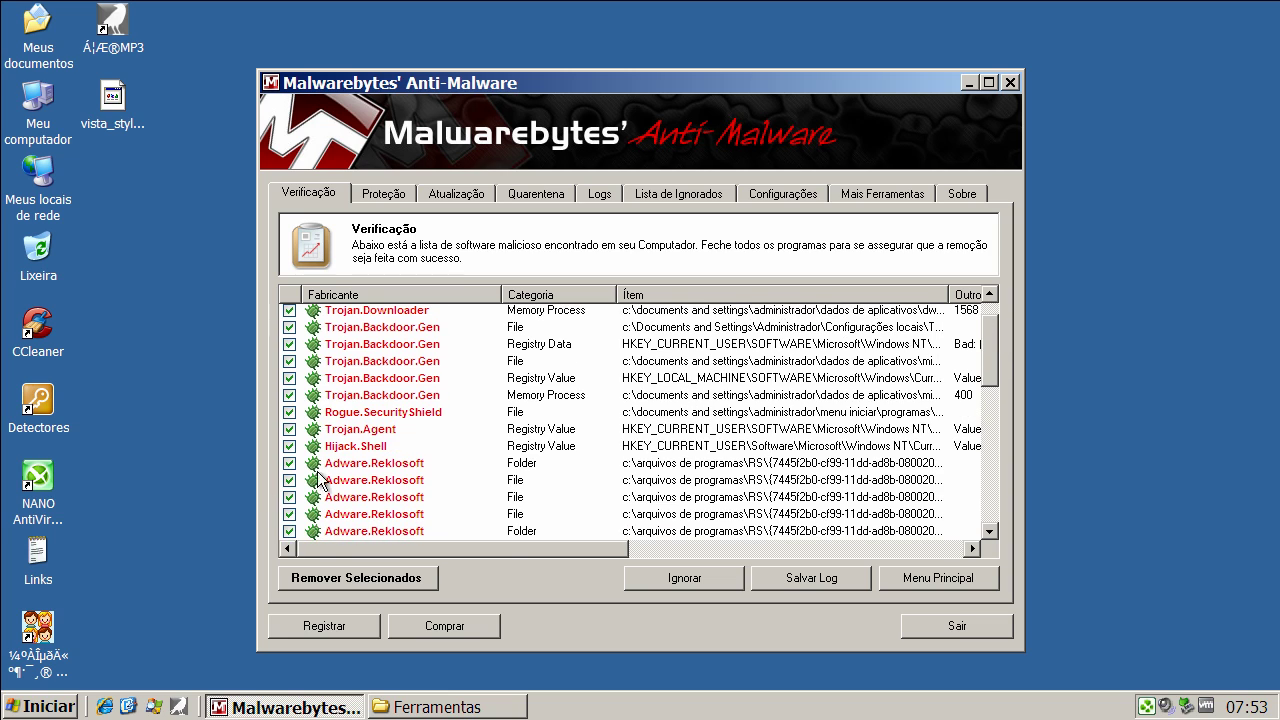
{"action": "left_click", "coordinate": [364, 448]}
{"action": "left_click", "coordinate": [370, 429]}
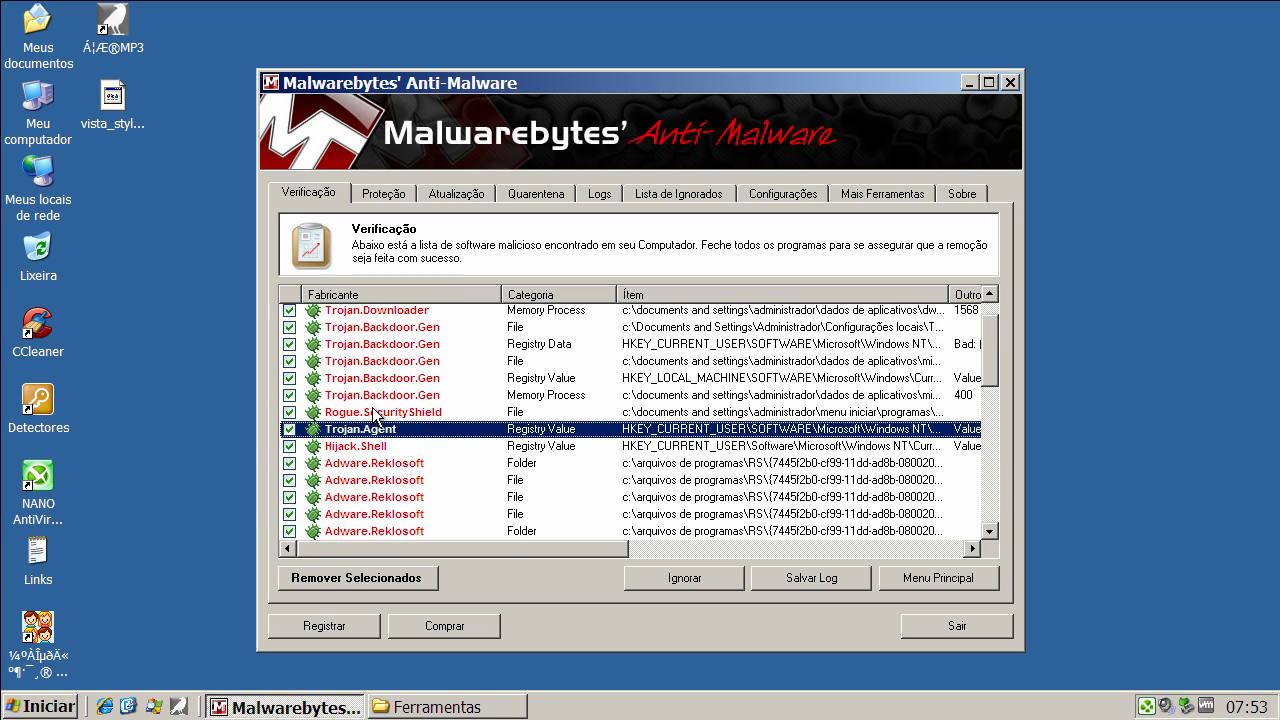
{"action": "left_click", "coordinate": [375, 412]}
{"action": "left_click", "coordinate": [377, 395]}
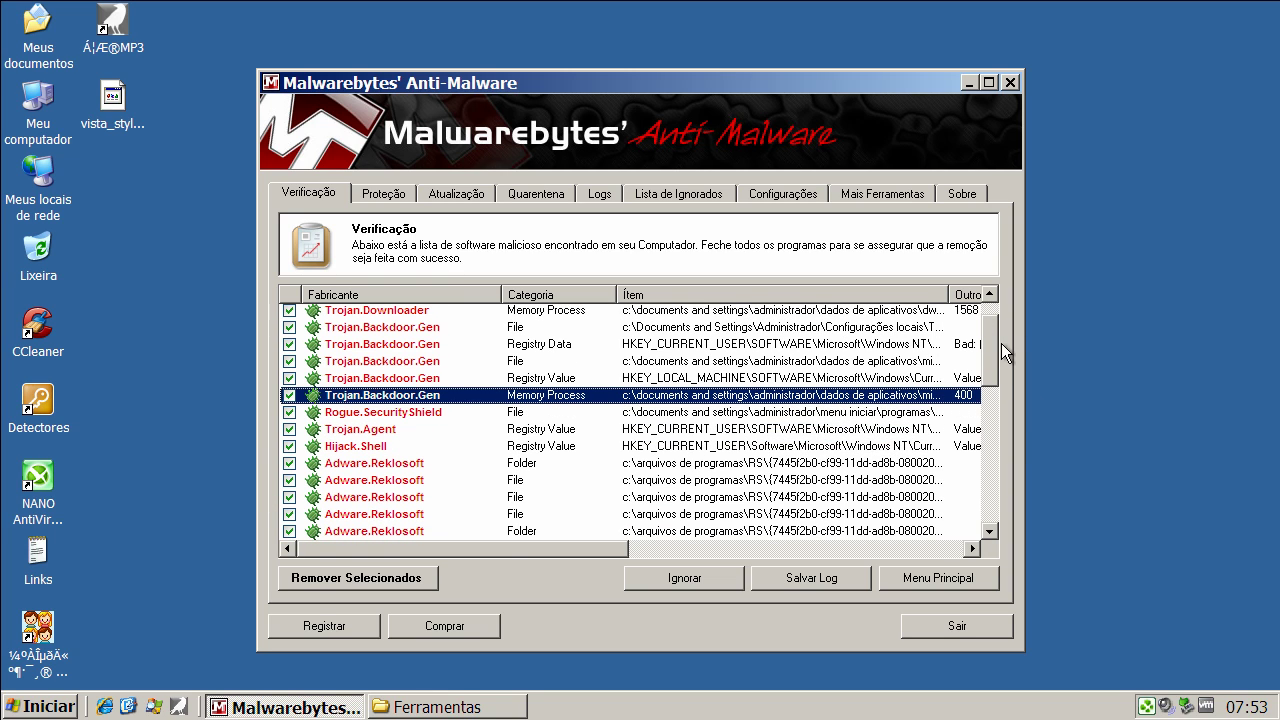
{"action": "left_click_drag", "start_coordinate": [990, 321], "coordinate": [989, 311]}
{"action": "left_click", "coordinate": [412, 330]}
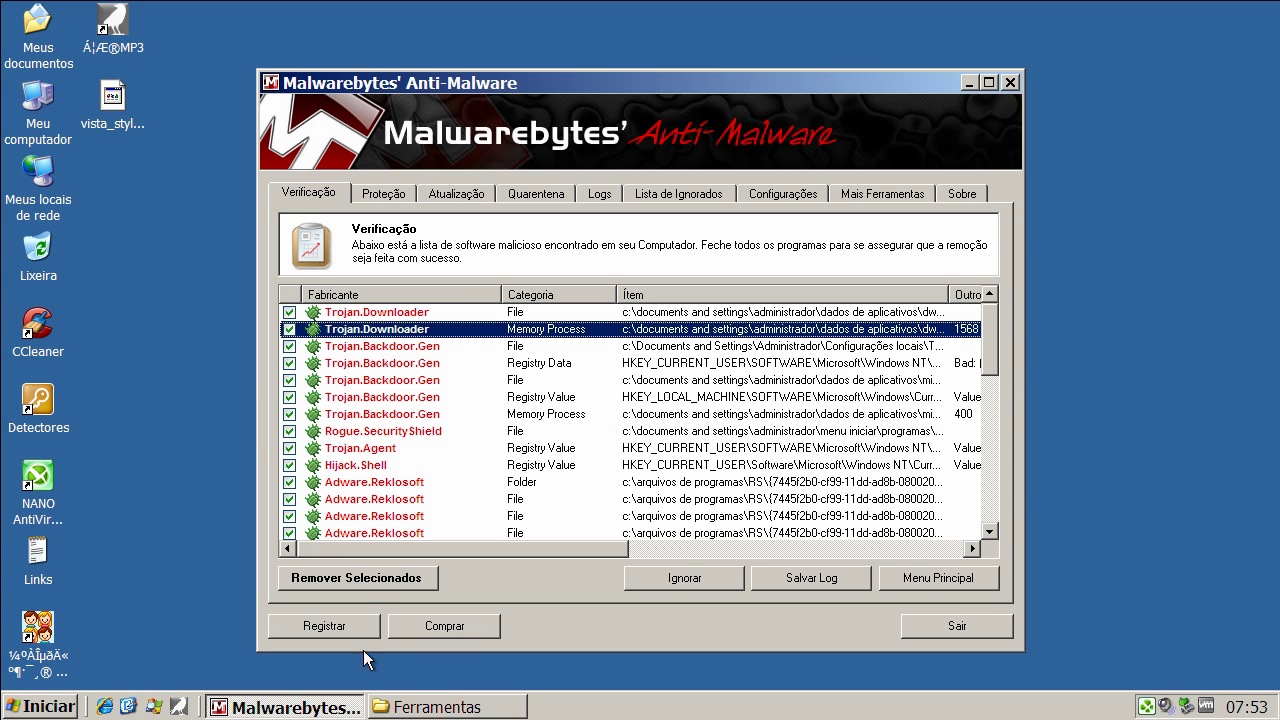
Remove the selected detections, close the removal log after checking it, and agree to restart the computer to complete the removal.
{"action": "left_click", "coordinate": [363, 578]}
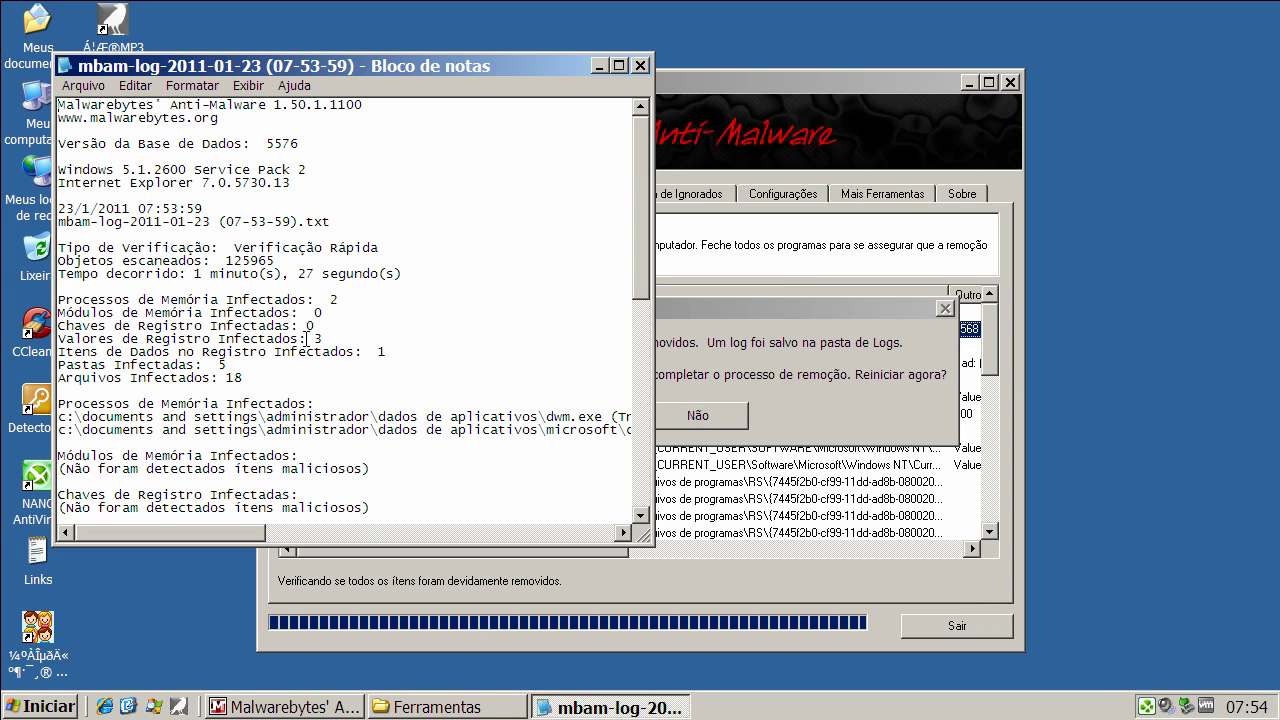
{"action": "left_click_drag", "start_coordinate": [326, 299], "coordinate": [346, 300]}
{"action": "left_click", "coordinate": [642, 64]}
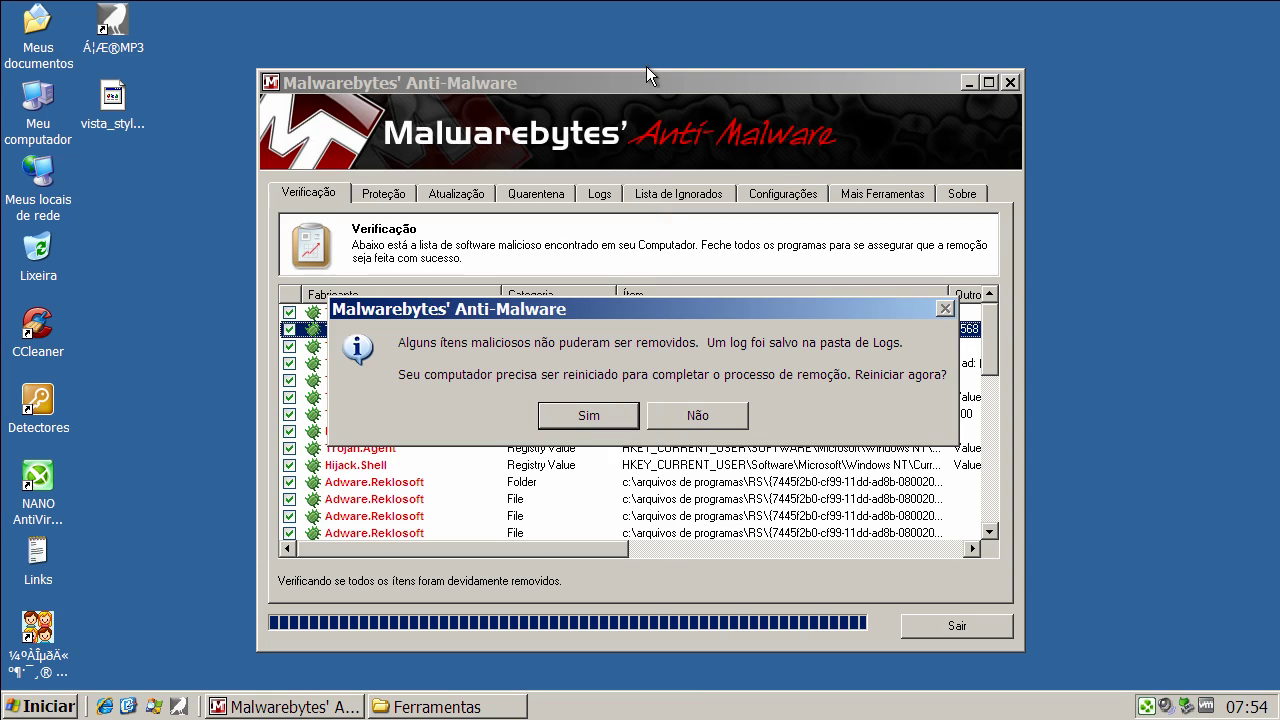
{"action": "left_click", "coordinate": [604, 417]}
{"action": "left_click", "coordinate": [603, 416]}
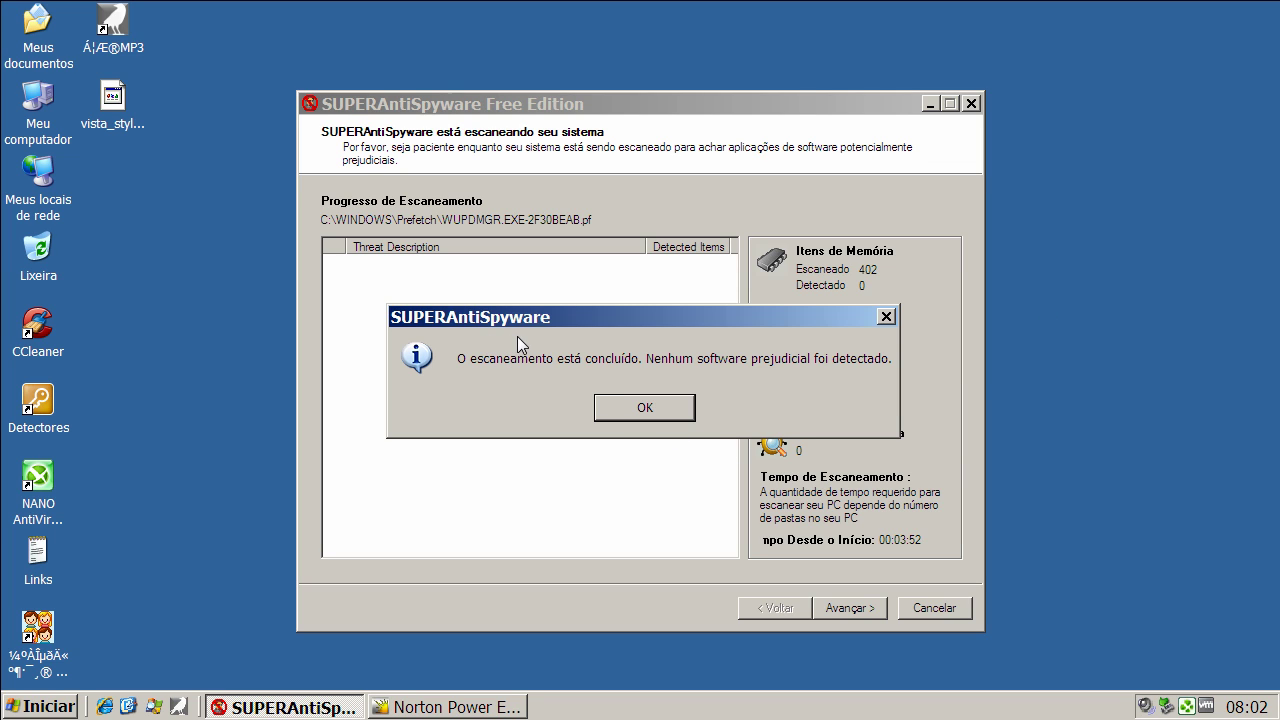
Dismiss the SUPERAntiSpyware scan completion message and close its scan window.
{"action": "left_click", "coordinate": [643, 406]}
{"action": "left_click", "coordinate": [924, 610]}
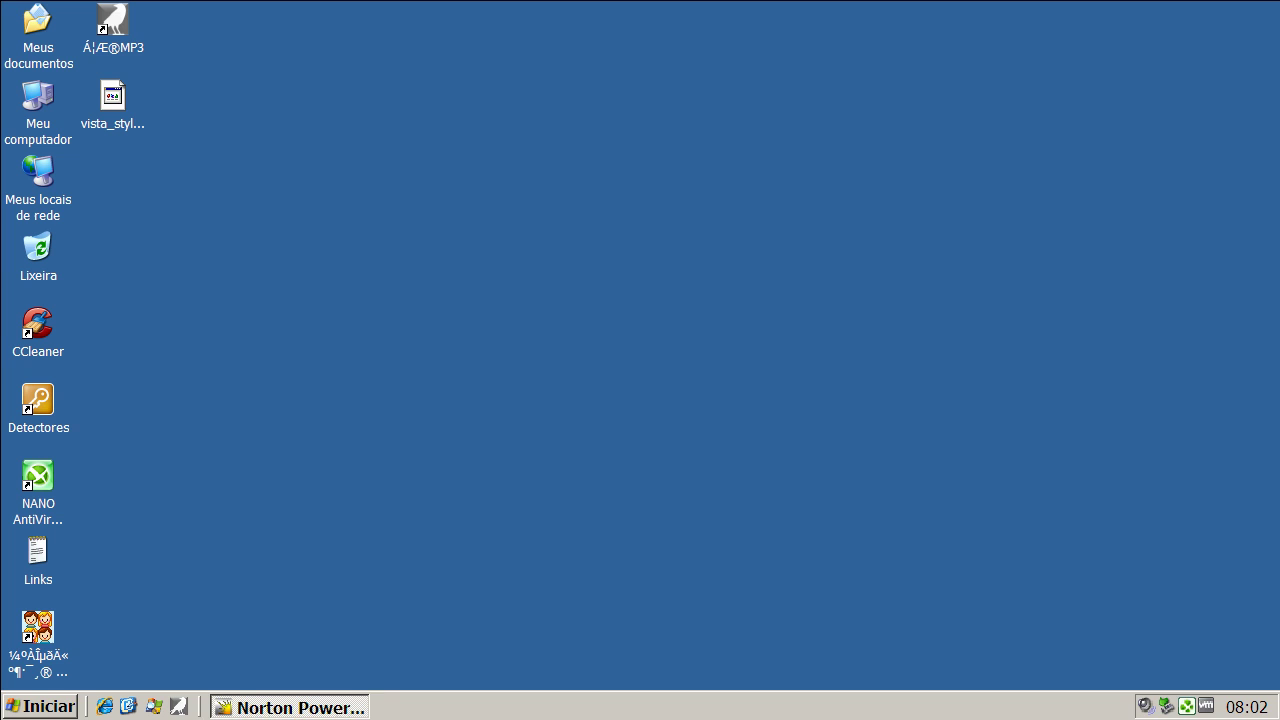
Switch to Norton Power Eraser, examine its list of detected and suspicious risks, and check the File Insight details for nanoshell.dll.
{"action": "left_click", "coordinate": [258, 712]}
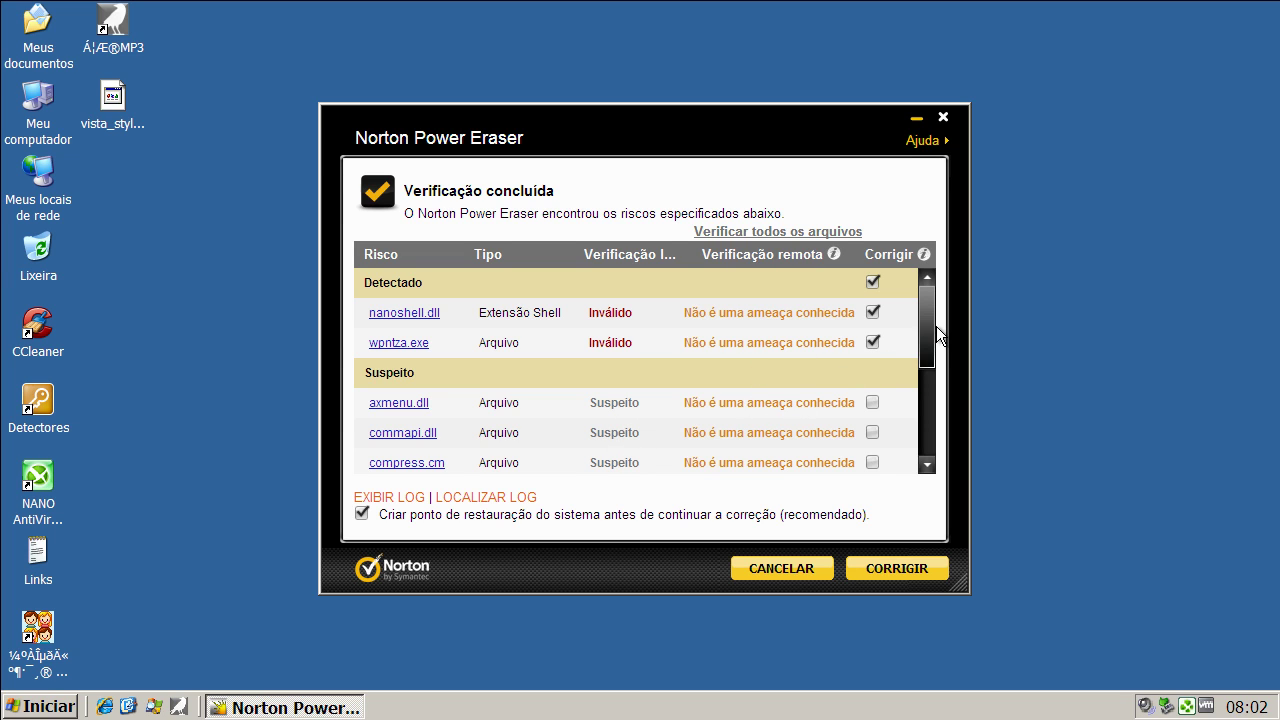
{"action": "left_click_drag", "start_coordinate": [921, 321], "coordinate": [927, 369]}
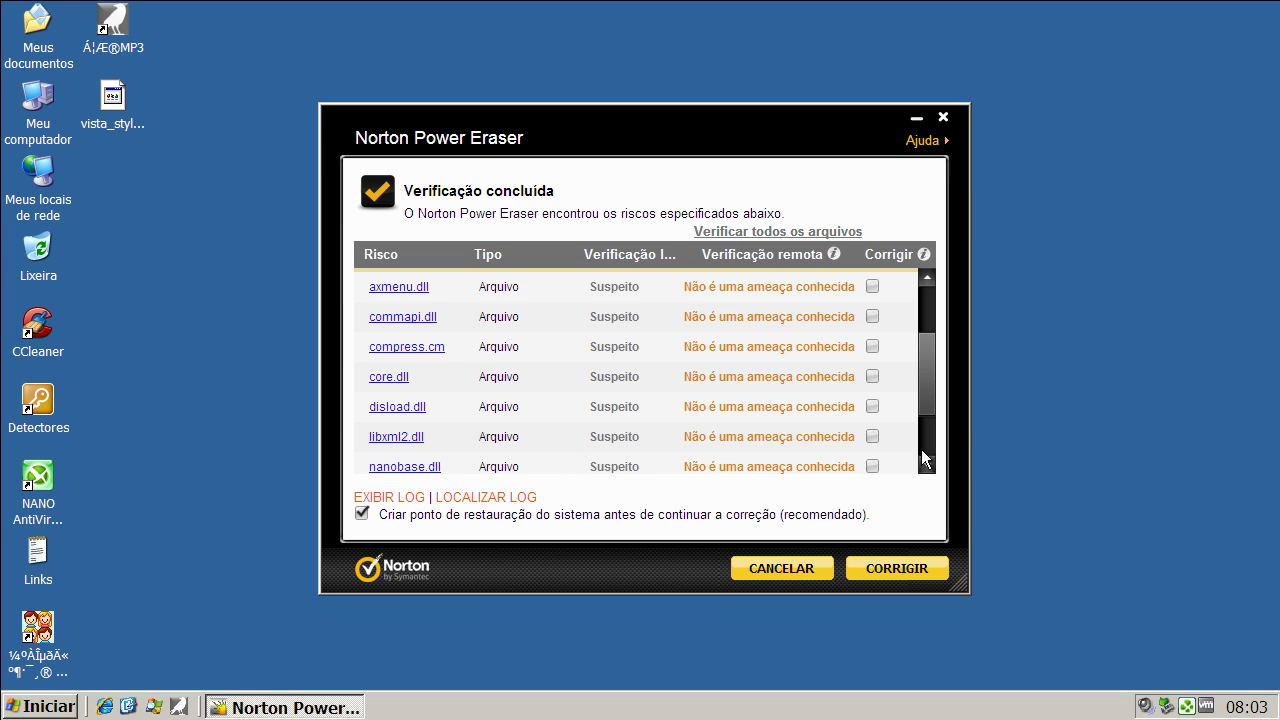
{"action": "left_click_drag", "start_coordinate": [926, 418], "coordinate": [926, 310]}
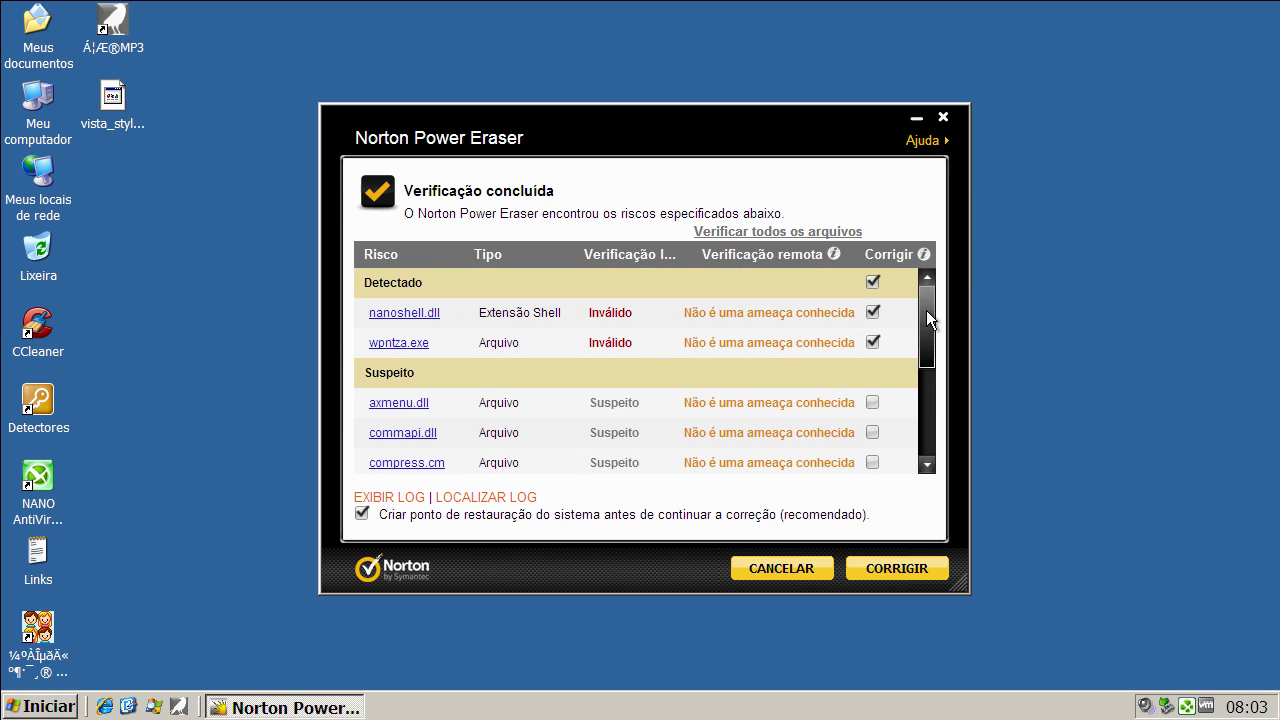
{"action": "left_click", "coordinate": [399, 314]}
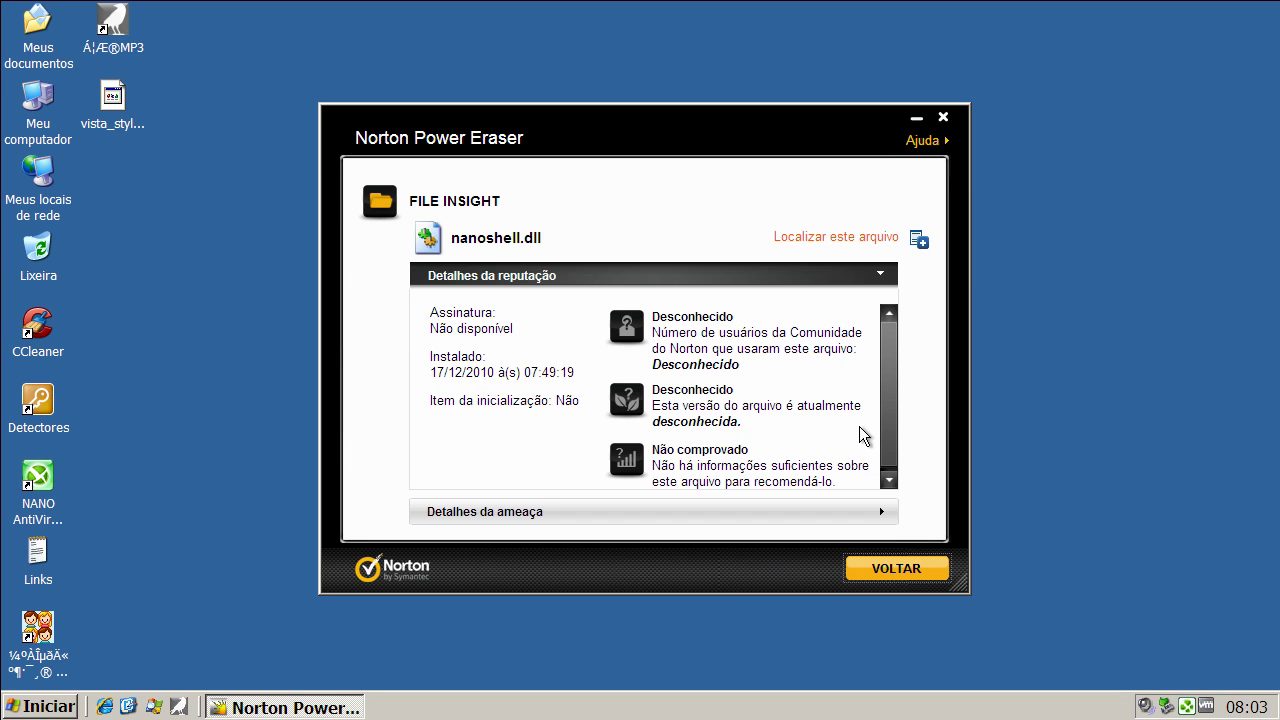
{"action": "left_click", "coordinate": [891, 570]}
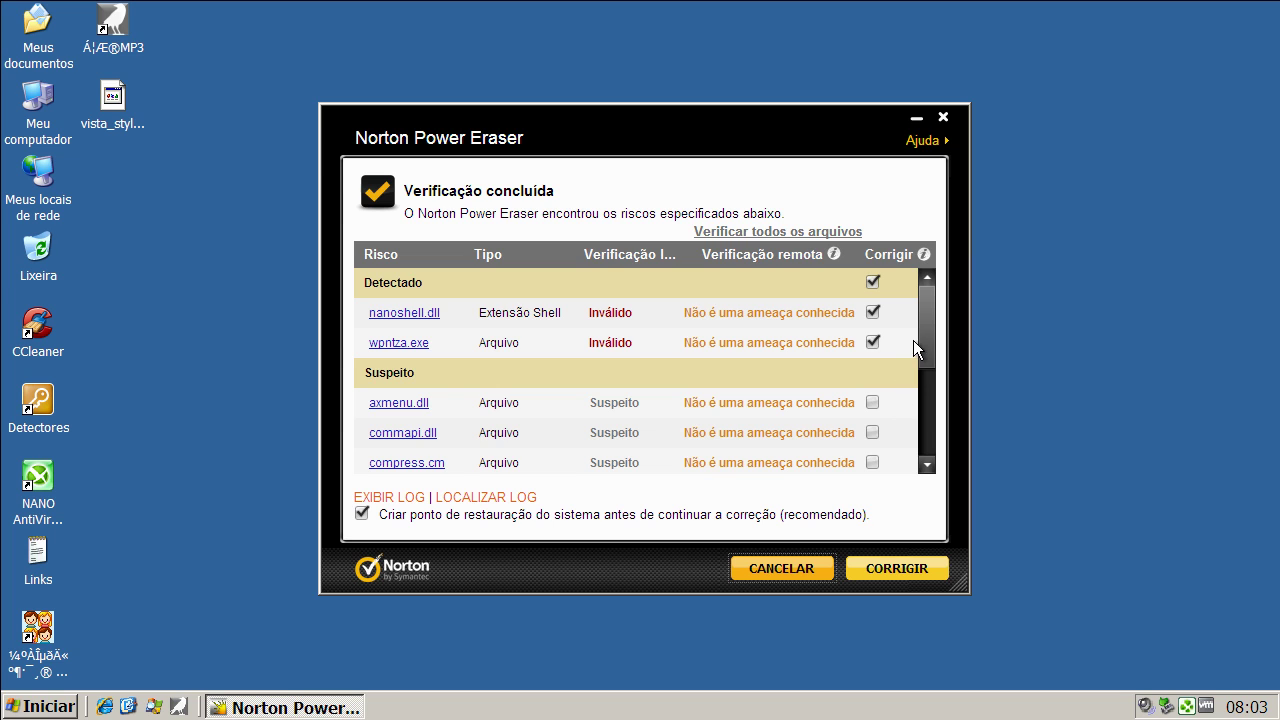
Check the File Insight details for nanobase.dll and close Norton Power Eraser without applying any fixes.
{"action": "left_click_drag", "start_coordinate": [926, 342], "coordinate": [927, 494]}
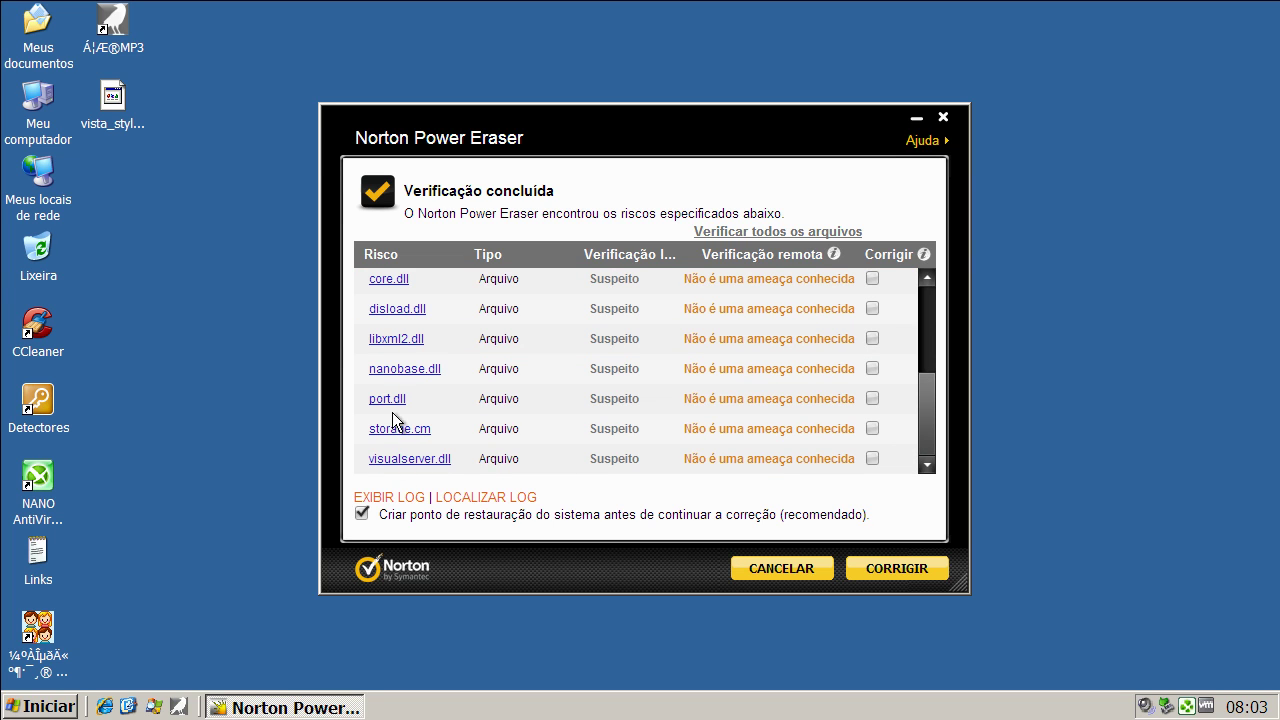
{"action": "left_click", "coordinate": [400, 372]}
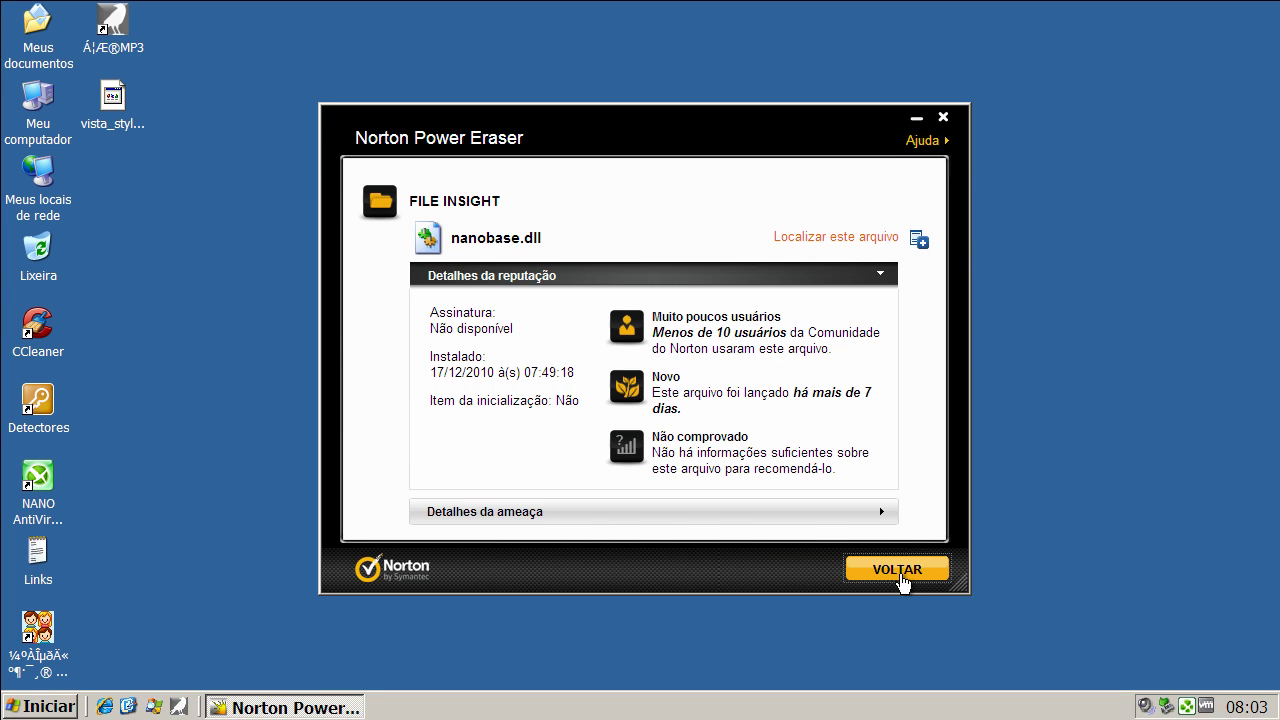
{"action": "left_click", "coordinate": [900, 575]}
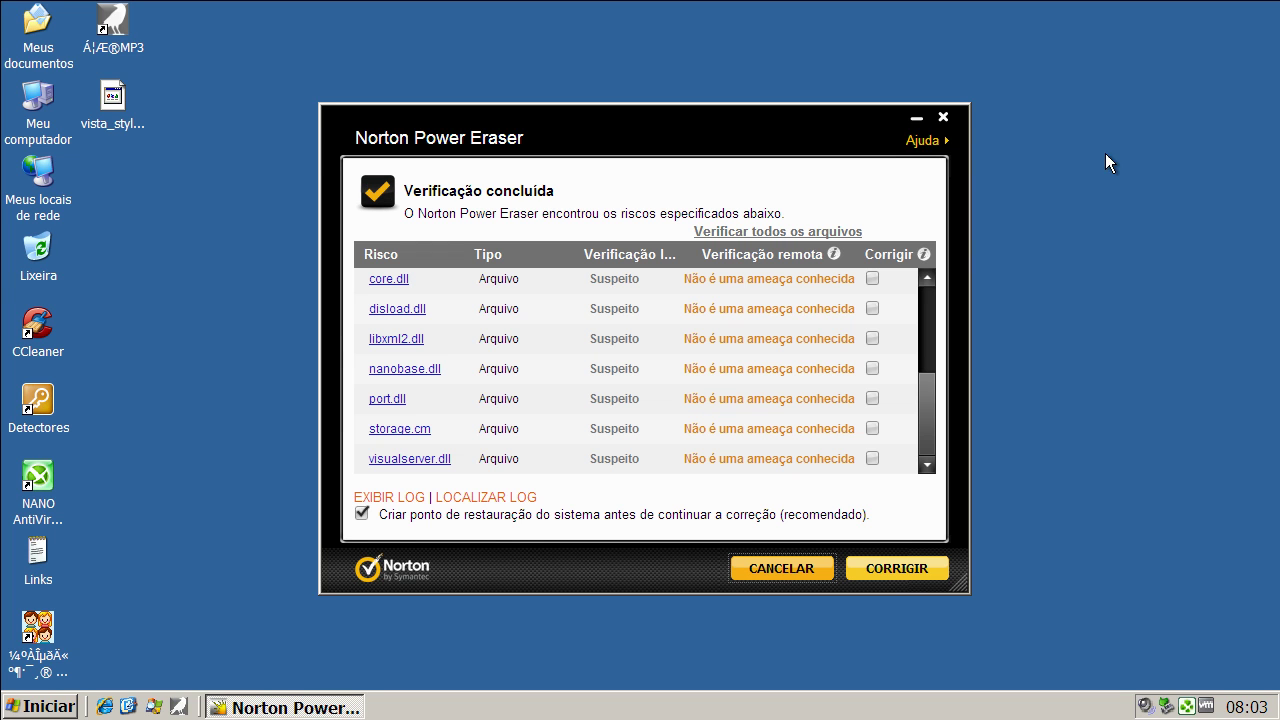
{"action": "left_click", "coordinate": [943, 120]}
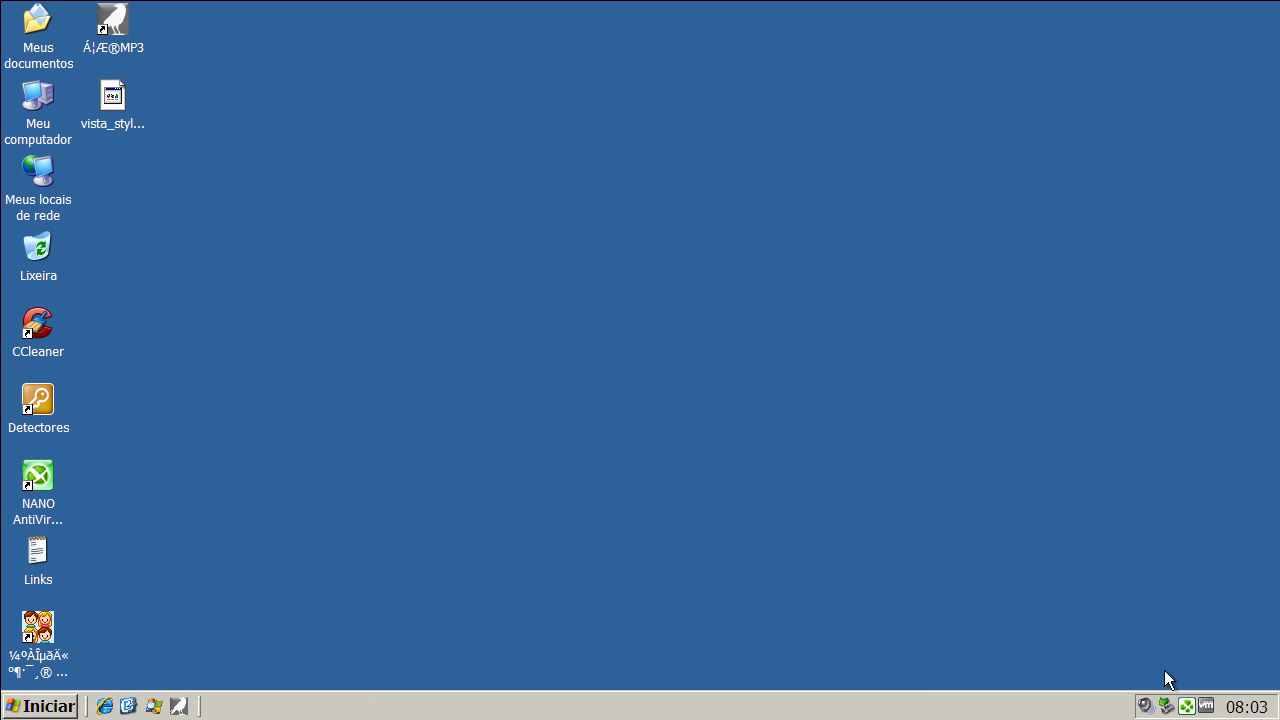
Open the NANO AntiVirus main window.
{"action": "double_click", "coordinate": [1187, 707]}
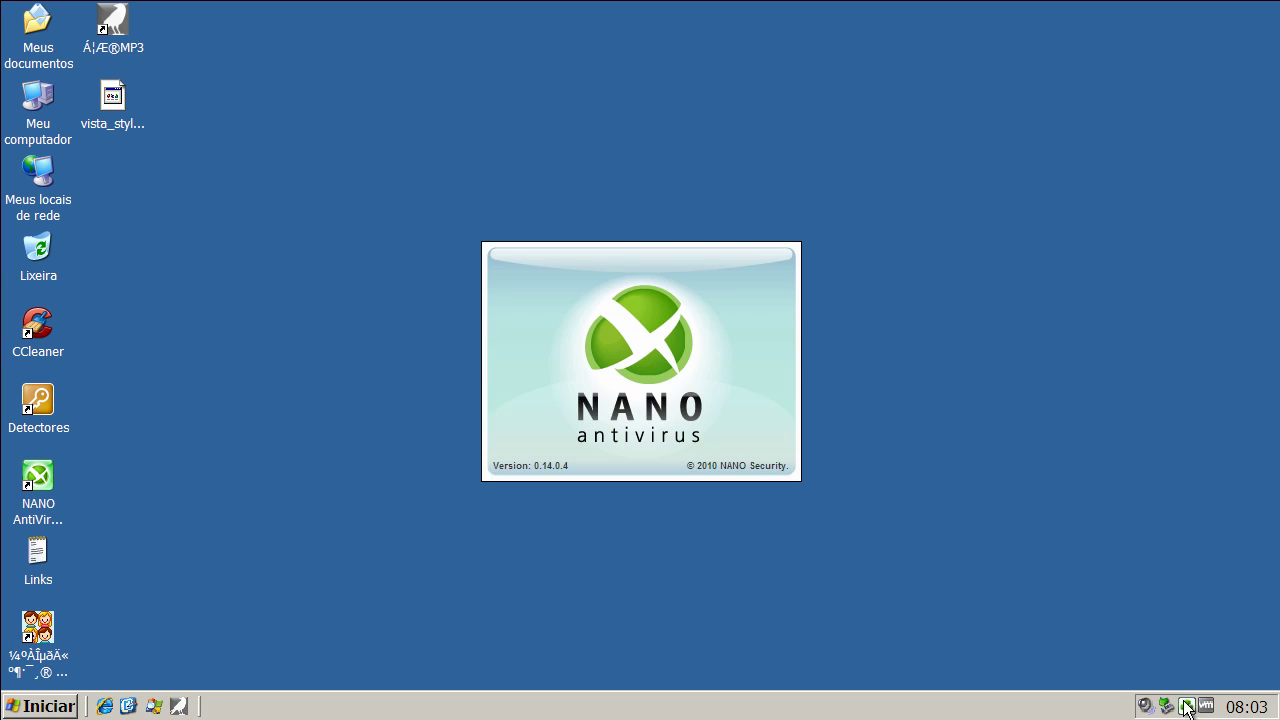